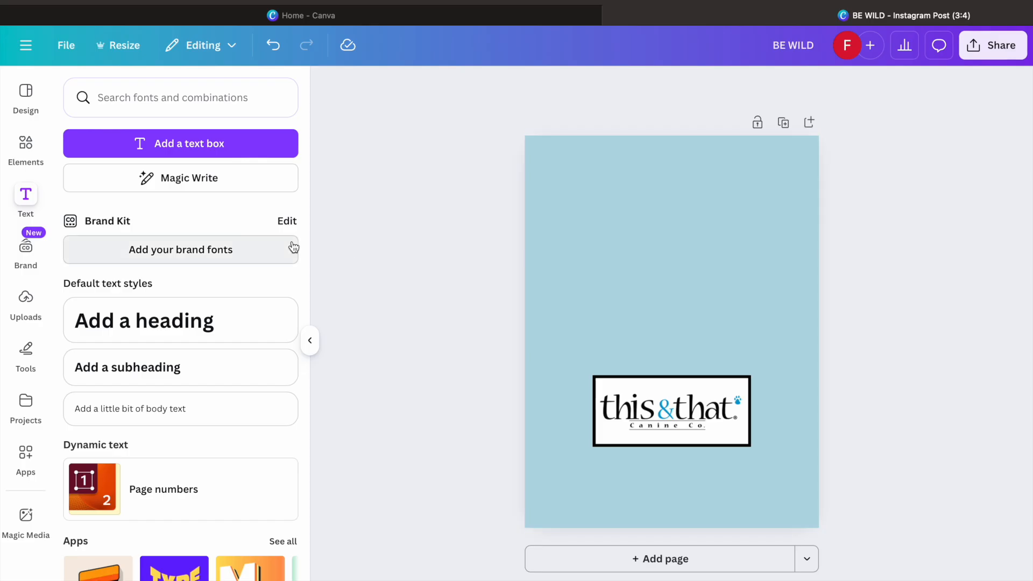
# Search the elements for "letter frames" and show all results of the Frames category
pyautogui.click(25, 143)
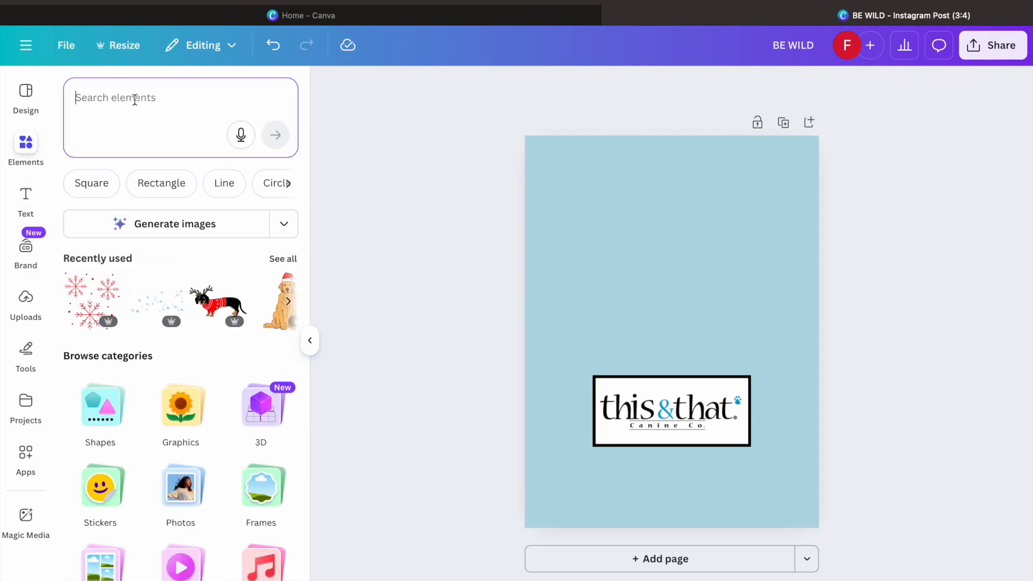
pyautogui.write('letter frame')
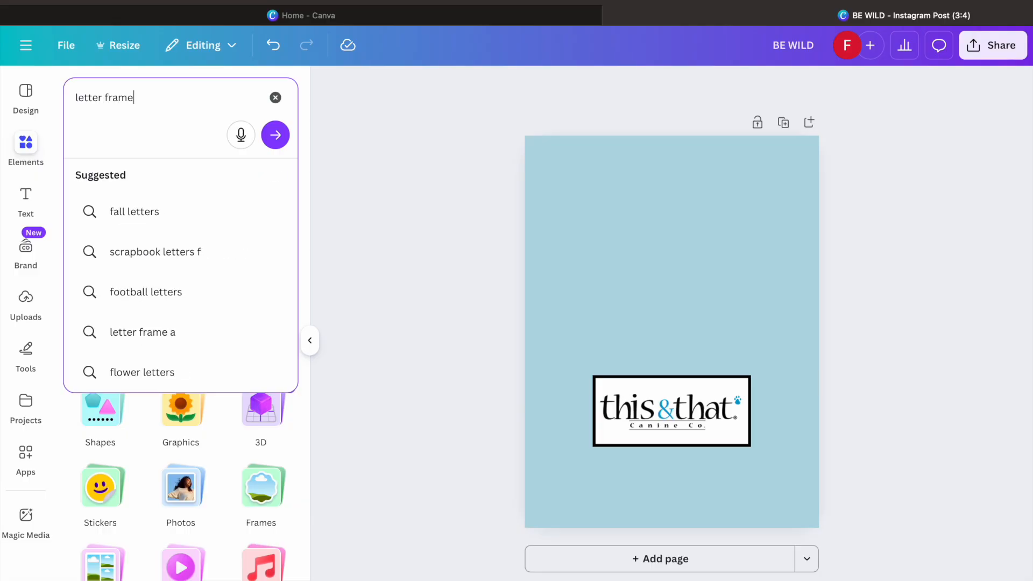
pyautogui.press('Return')
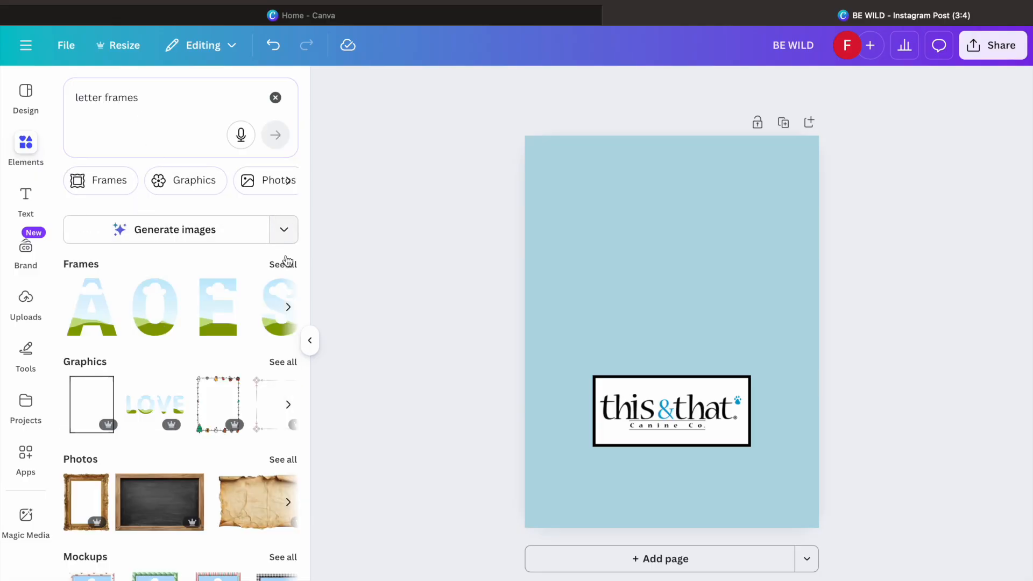
pyautogui.click(287, 261)
pyautogui.scroll(-5, 154, 333)
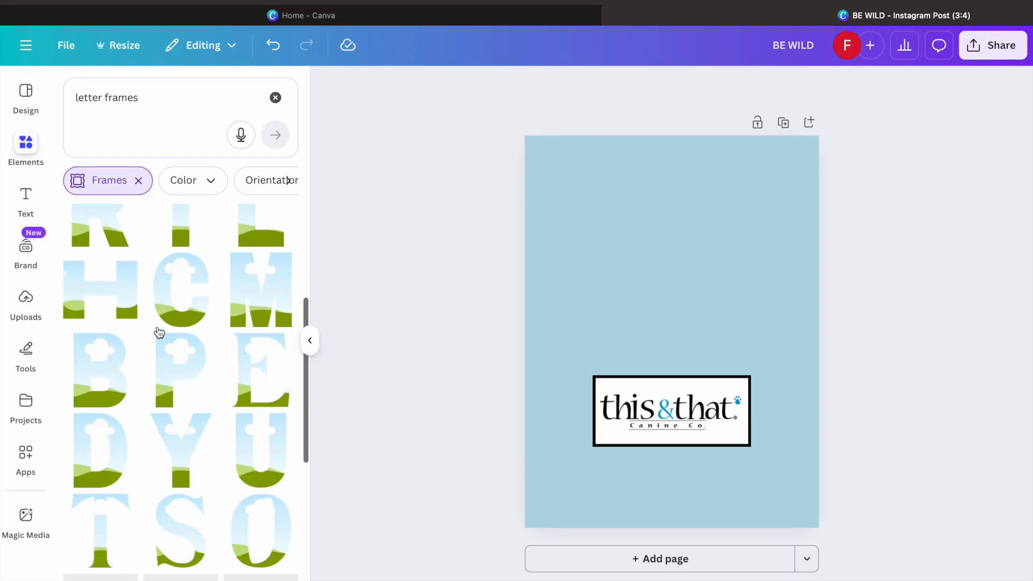
# Add the letter B frame to the page, shrink it, and place it in the page's upper-left area
pyautogui.click(111, 350)
pyautogui.moveTo(683, 316); pyautogui.dragTo(656, 274)
pyautogui.moveTo(717, 188); pyautogui.dragTo(641, 292)
pyautogui.click(441, 391)
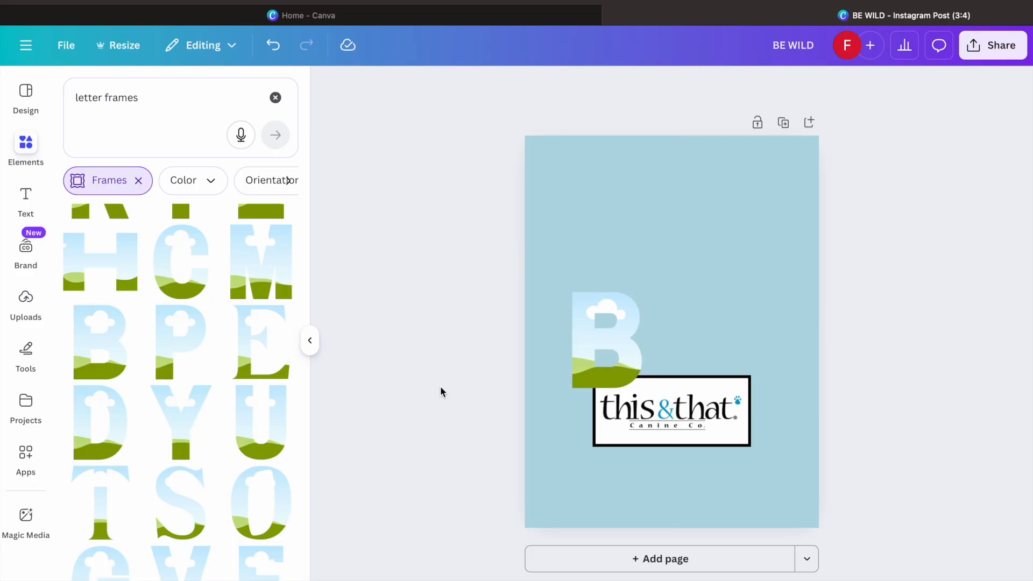
pyautogui.moveTo(607, 366); pyautogui.dragTo(579, 264)
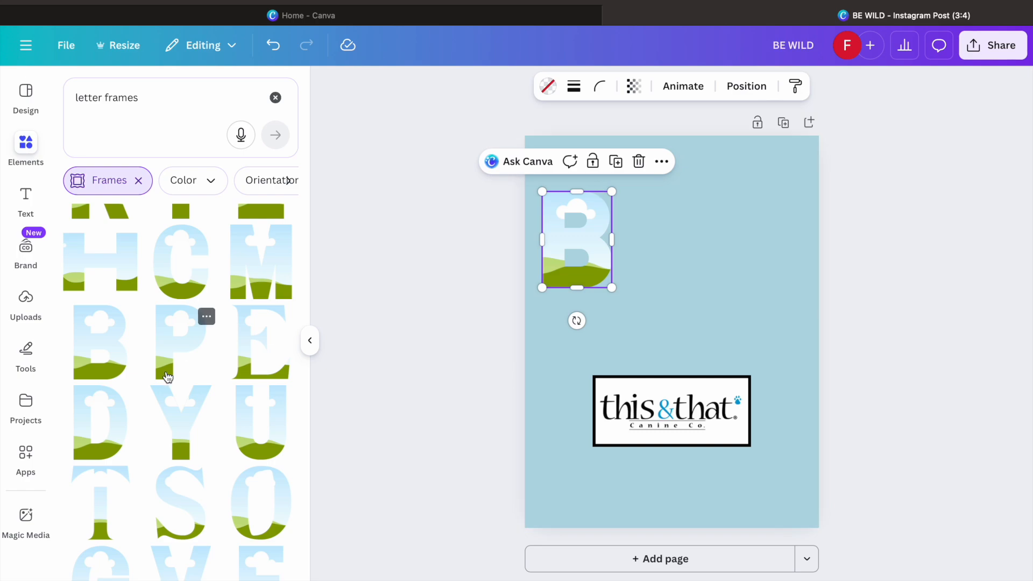
# Add the block-style letter E frame, shrink it, and place it just right of the B
pyautogui.scroll(5, 186, 444)
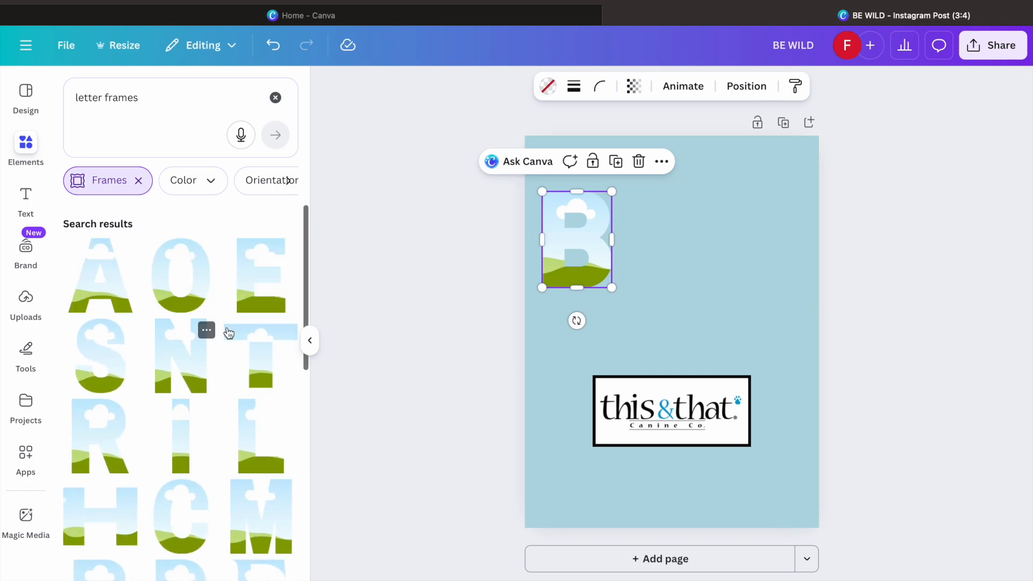
pyautogui.click(259, 297)
pyautogui.moveTo(739, 233); pyautogui.dragTo(652, 358)
pyautogui.moveTo(634, 399); pyautogui.dragTo(642, 283)
# Shrink the B frame to about the E's height and set the two letters side by side on one baseline
pyautogui.click(577, 247)
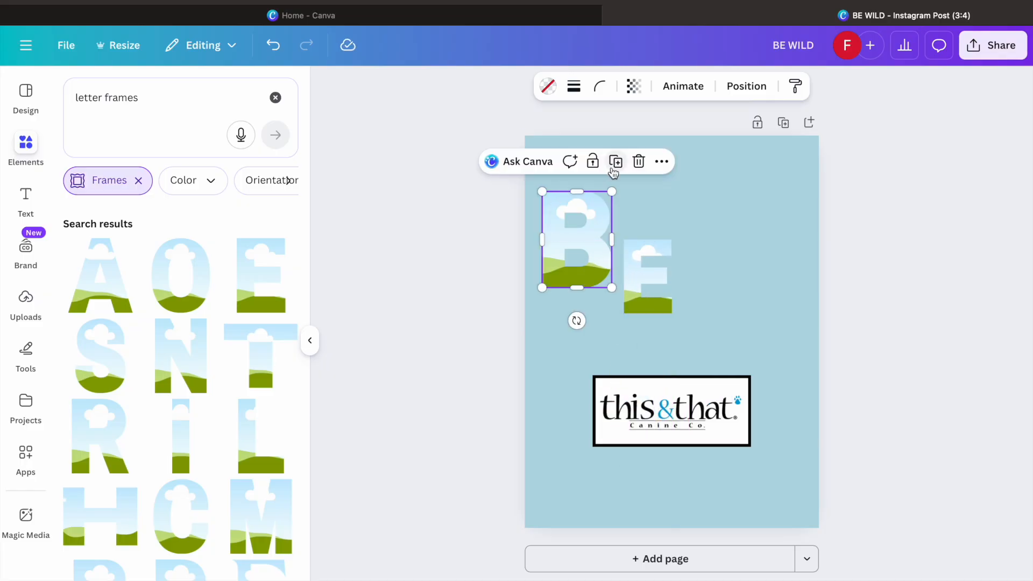
pyautogui.moveTo(613, 193); pyautogui.dragTo(594, 218)
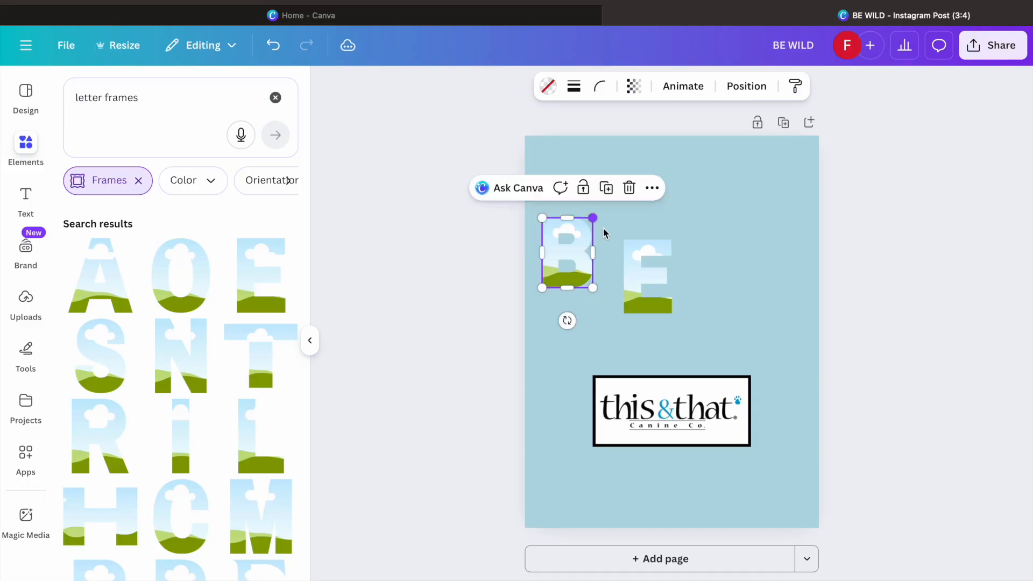
pyautogui.moveTo(568, 262); pyautogui.dragTo(565, 286)
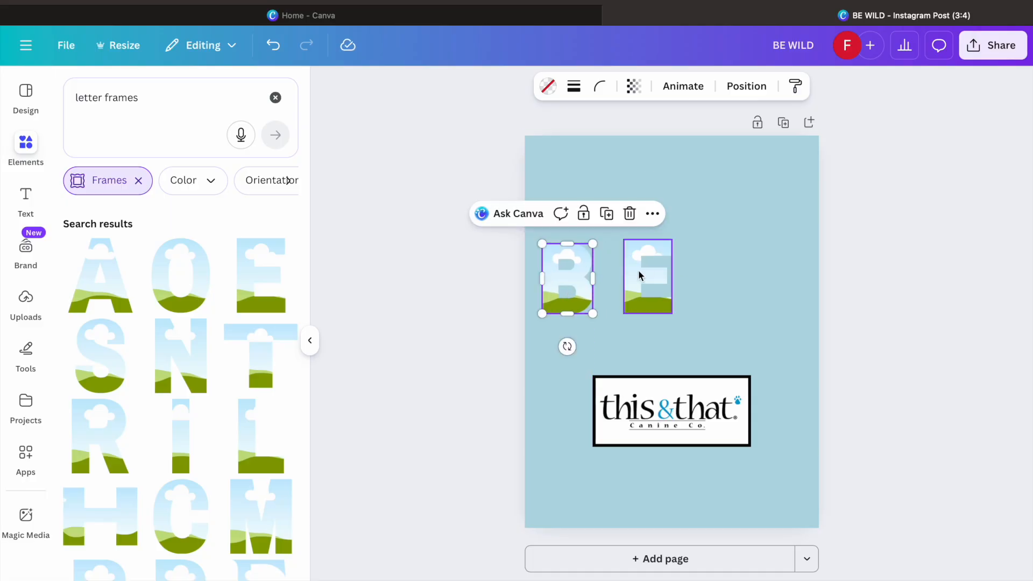
pyautogui.moveTo(657, 279); pyautogui.dragTo(622, 284)
pyautogui.click(455, 303)
# Add the letter W frame, scale it to the height of the other letters, and place it right after the E
pyautogui.scroll(-2, 262, 330)
pyautogui.scroll(-6, 262, 330)
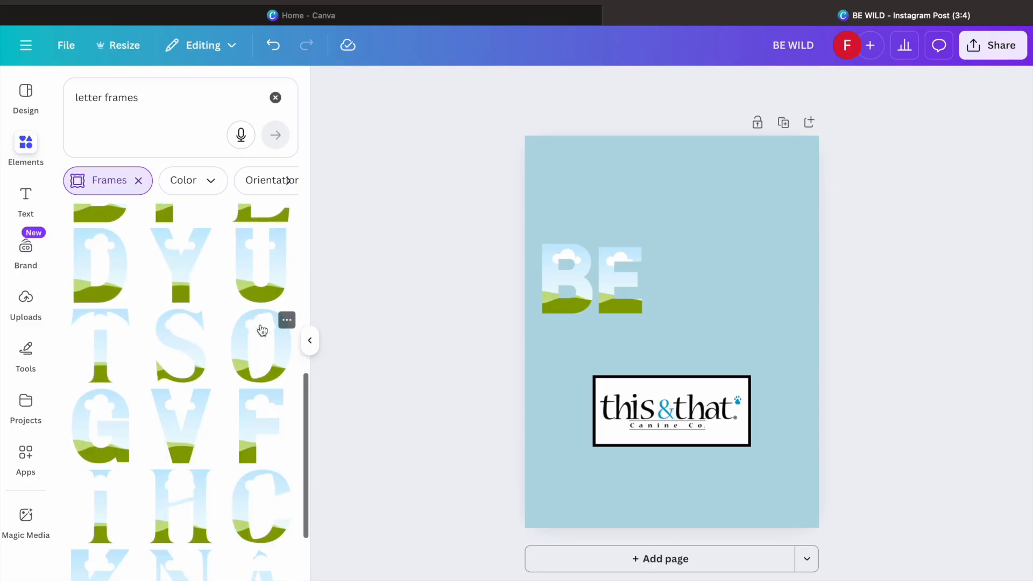
pyautogui.scroll(-4, 262, 329)
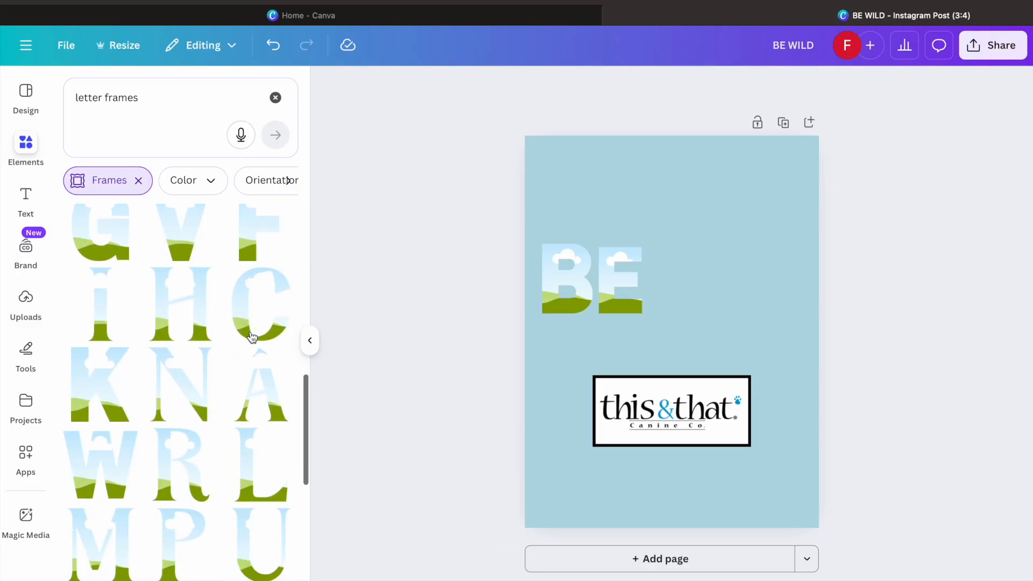
pyautogui.click(104, 458)
pyautogui.moveTo(650, 336); pyautogui.dragTo(699, 313)
pyautogui.moveTo(799, 383); pyautogui.dragTo(715, 330)
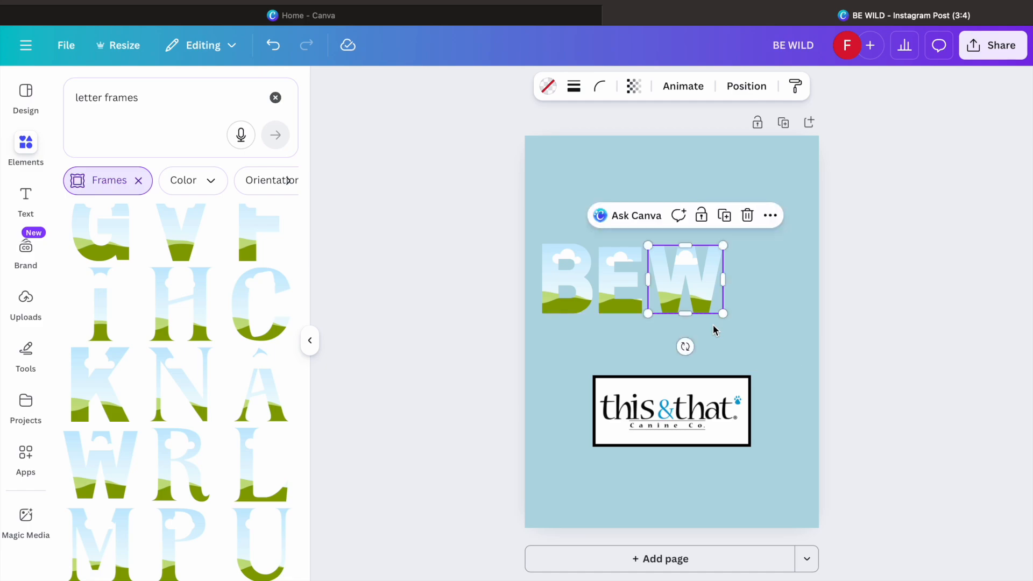
pyautogui.click(401, 376)
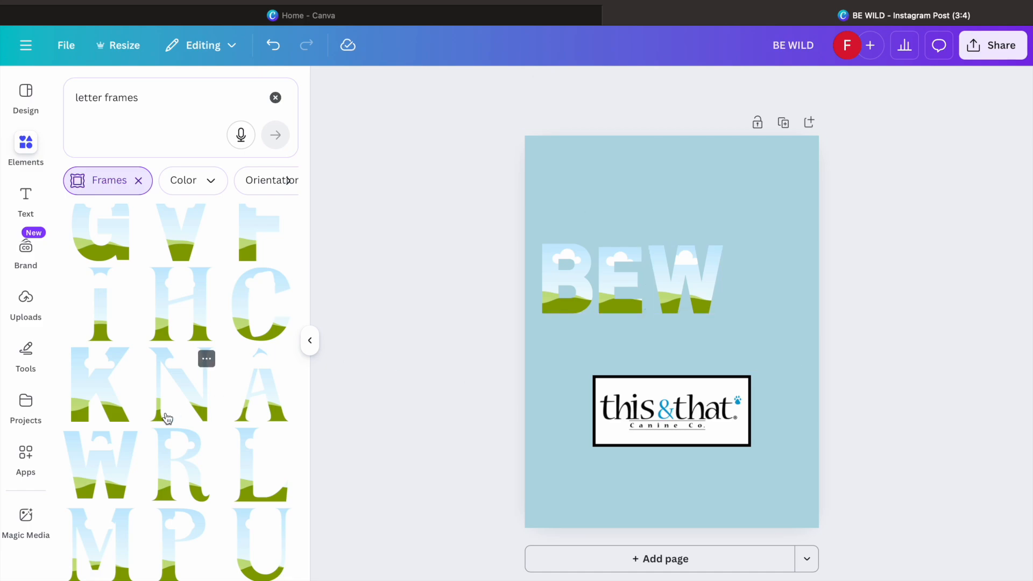
# Add the serif letter I frame, place it after the W, and shrink it to match the other letters
pyautogui.click(102, 318)
pyautogui.moveTo(682, 307); pyautogui.dragTo(769, 324)
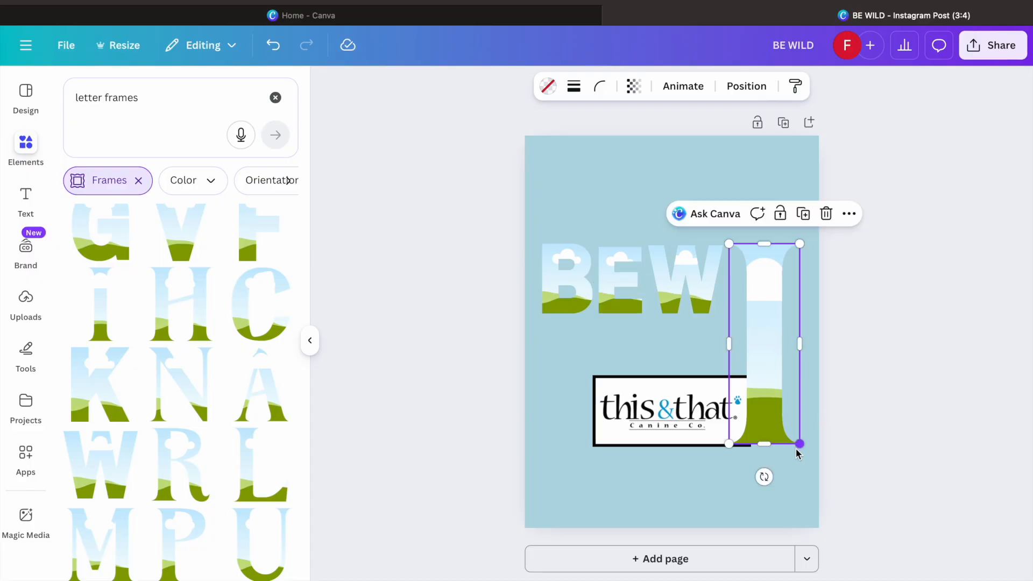
pyautogui.moveTo(800, 444); pyautogui.dragTo(711, 334)
# Stack the B, E, W and I frames vertically along the page's left edge and move the logo to the upper-right corner
pyautogui.moveTo(569, 279); pyautogui.dragTo(561, 186)
pyautogui.moveTo(630, 291); pyautogui.dragTo(569, 276)
pyautogui.moveTo(689, 301); pyautogui.dragTo(577, 362)
pyautogui.click(742, 277)
pyautogui.moveTo(741, 277); pyautogui.dragTo(560, 425)
pyautogui.moveTo(680, 427); pyautogui.dragTo(734, 200)
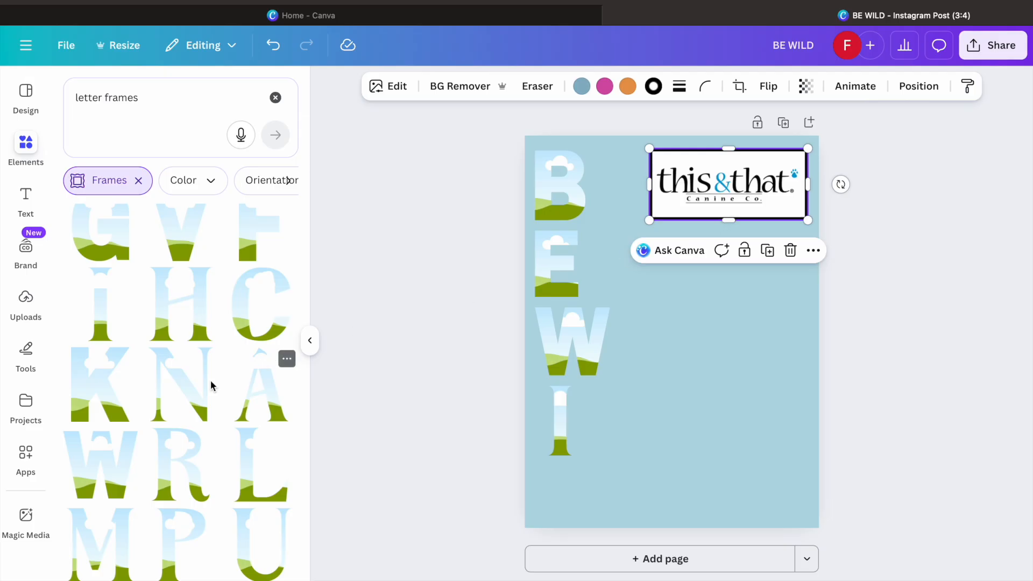
# Add the block-style letter L frame, shrink it to match the other letters, and place it directly below the I
pyautogui.scroll(10, 104, 424)
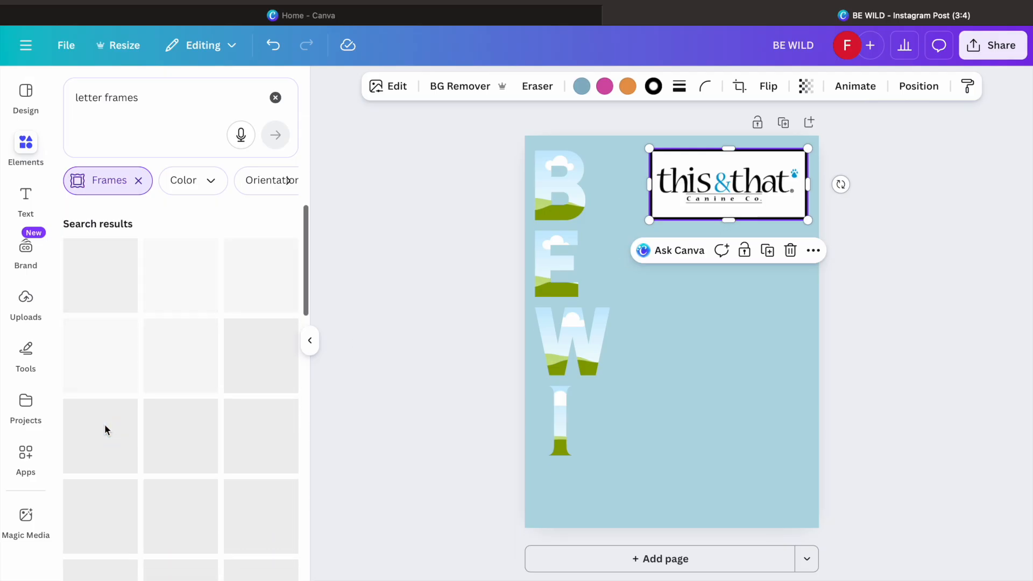
pyautogui.scroll(-2, 161, 425)
pyautogui.click(246, 373)
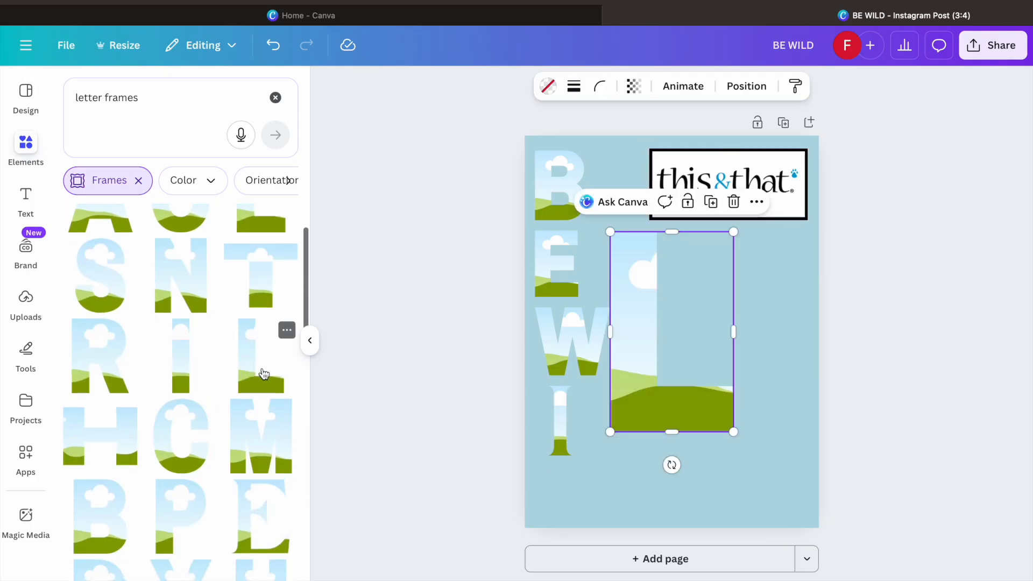
pyautogui.moveTo(733, 232); pyautogui.dragTo(650, 370)
pyautogui.moveTo(627, 417); pyautogui.dragTo(564, 504)
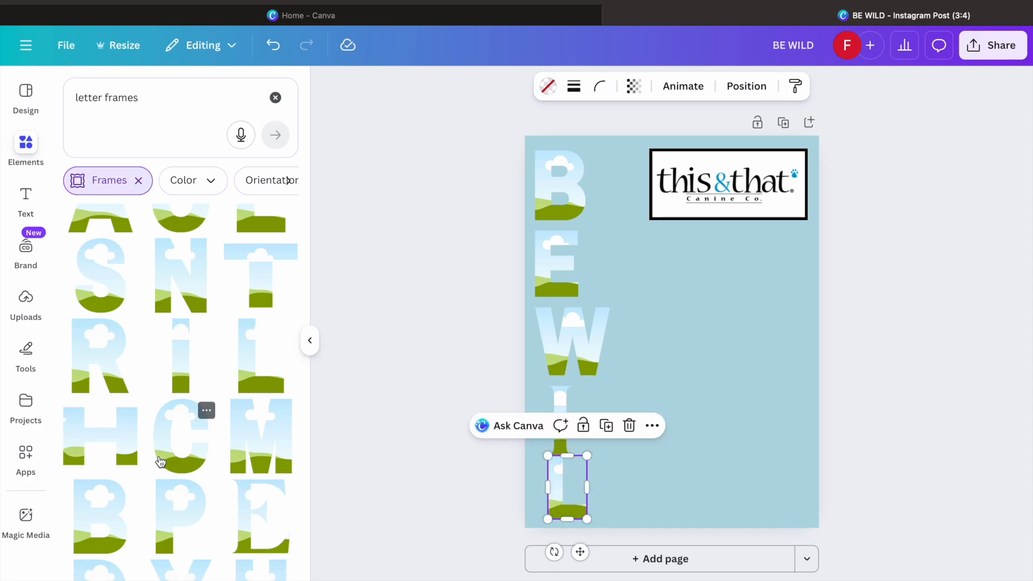
# Add the serif letter D frame and shrink it so it sits near the page bottom, right of the L
pyautogui.scroll(2, 160, 461)
pyautogui.scroll(-10, 161, 461)
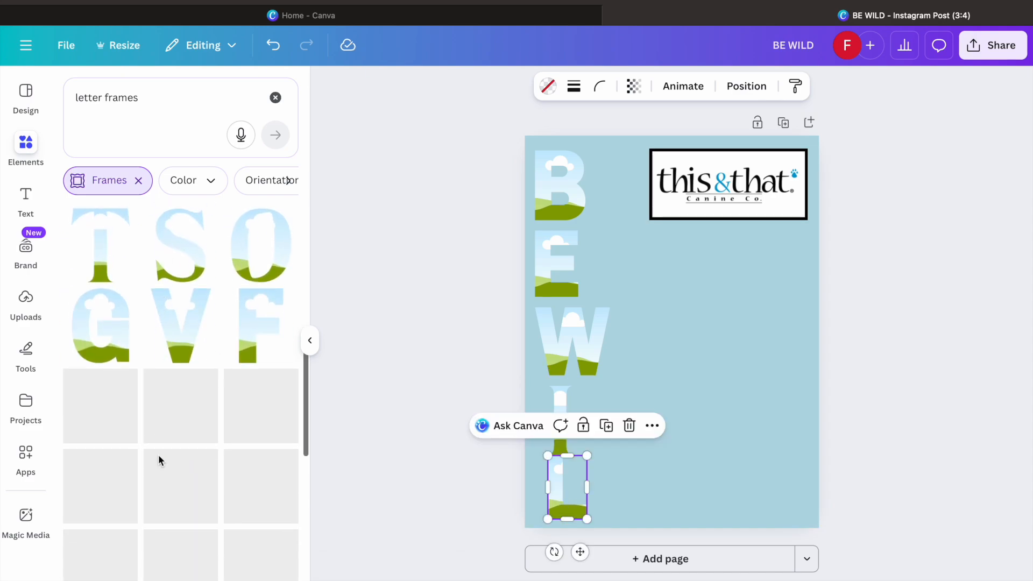
pyautogui.scroll(-3, 160, 460)
pyautogui.scroll(-2, 158, 460)
pyautogui.click(99, 525)
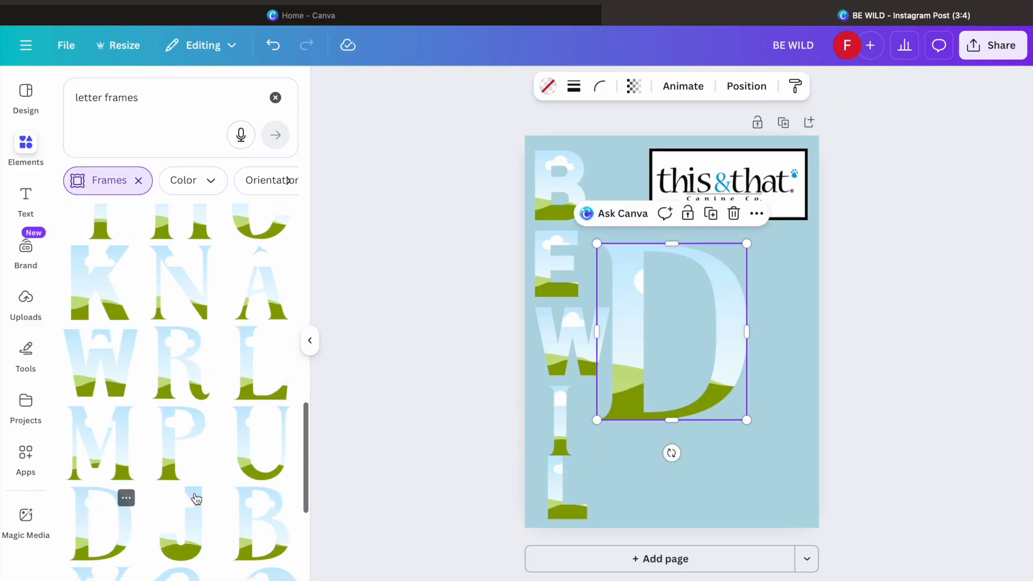
pyautogui.moveTo(746, 244); pyautogui.dragTo(640, 488)
# Shrink the B, E and W frames and close them up beneath one another at the top of the letter column
pyautogui.click(576, 203)
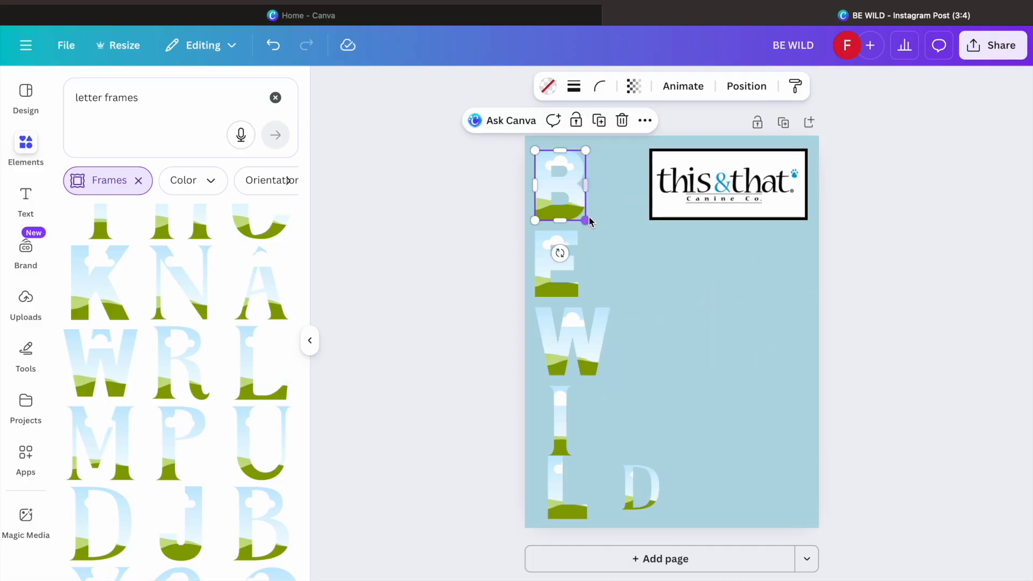
pyautogui.moveTo(584, 219); pyautogui.dragTo(569, 208)
pyautogui.click(477, 219)
pyautogui.moveTo(542, 273); pyautogui.dragTo(554, 241)
pyautogui.moveTo(597, 353); pyautogui.dragTo(568, 302)
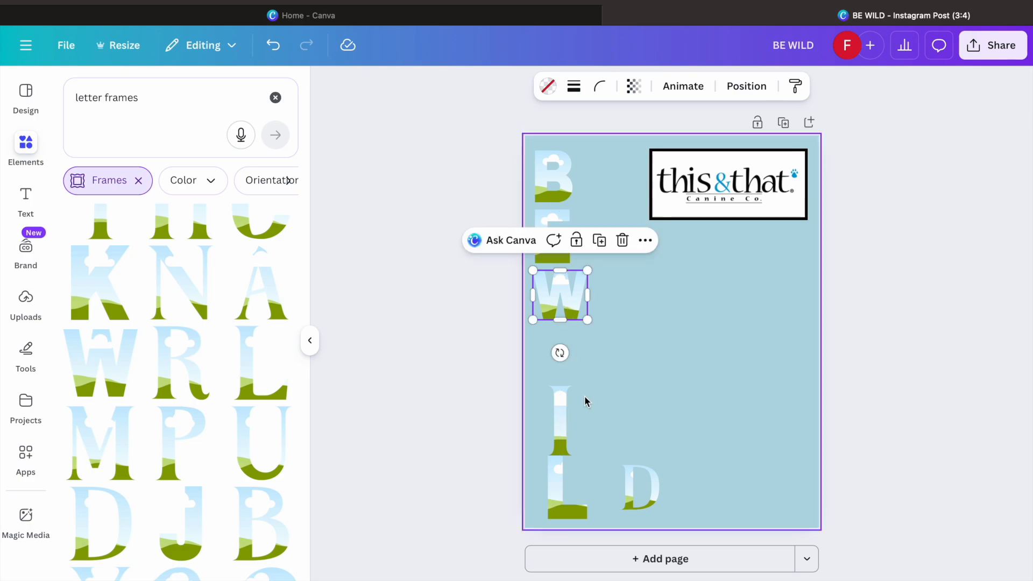
# Move the I and L frames up beneath the W and reduce both to the size of the letters above
pyautogui.click(572, 444)
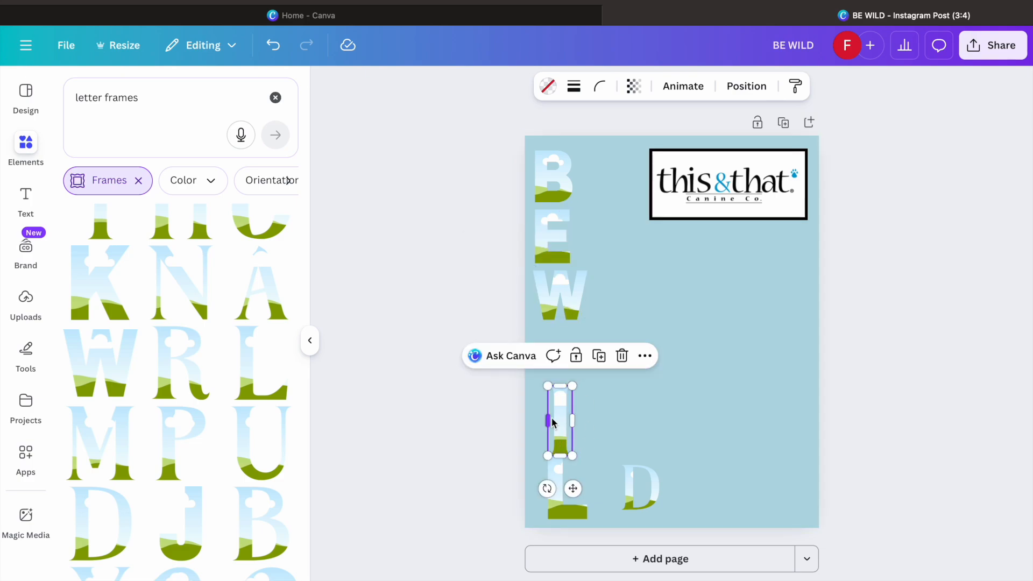
pyautogui.moveTo(563, 422); pyautogui.dragTo(552, 359)
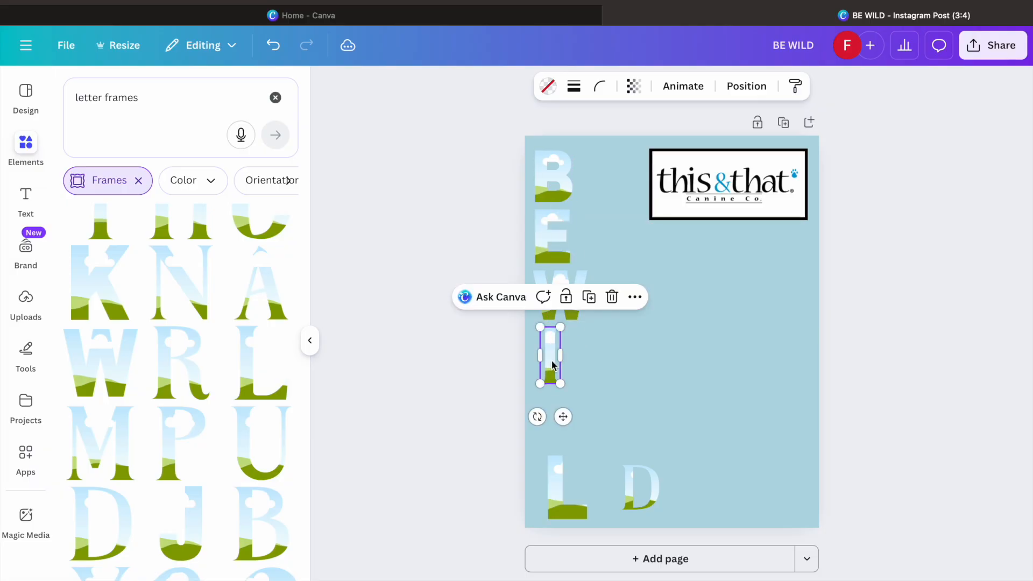
pyautogui.moveTo(557, 473); pyautogui.dragTo(555, 350)
pyautogui.moveTo(579, 395); pyautogui.dragTo(571, 388)
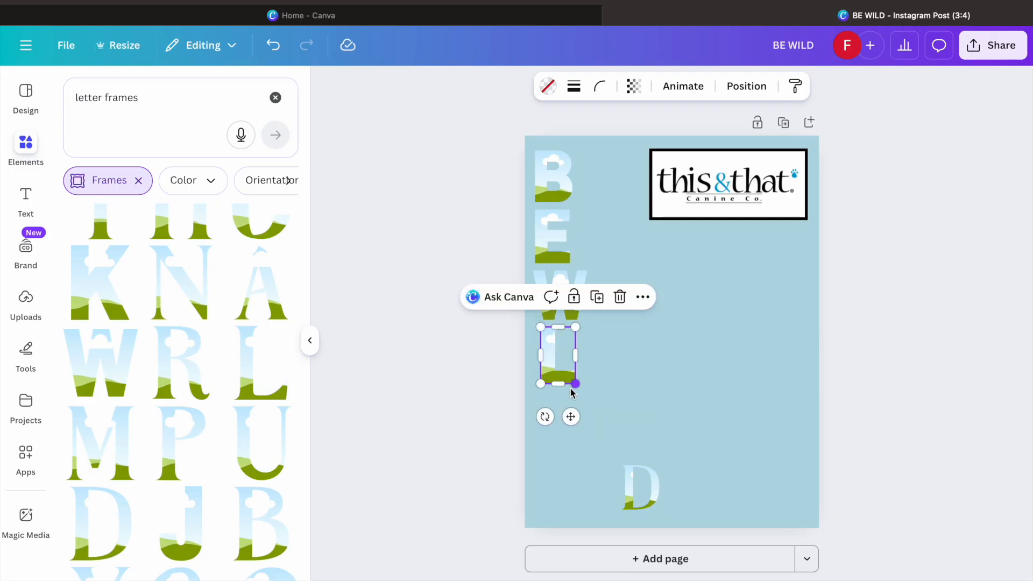
# Place the L and D at the column's bottom and space the W, I, L and D so the letters spell BE WILD vertically
pyautogui.moveTo(550, 351); pyautogui.dragTo(548, 415)
pyautogui.moveTo(629, 486); pyautogui.dragTo(563, 496)
pyautogui.click(544, 416)
pyautogui.moveTo(544, 416); pyautogui.dragTo(544, 437)
pyautogui.click(548, 355)
pyautogui.moveTo(549, 355); pyautogui.dragTo(549, 369)
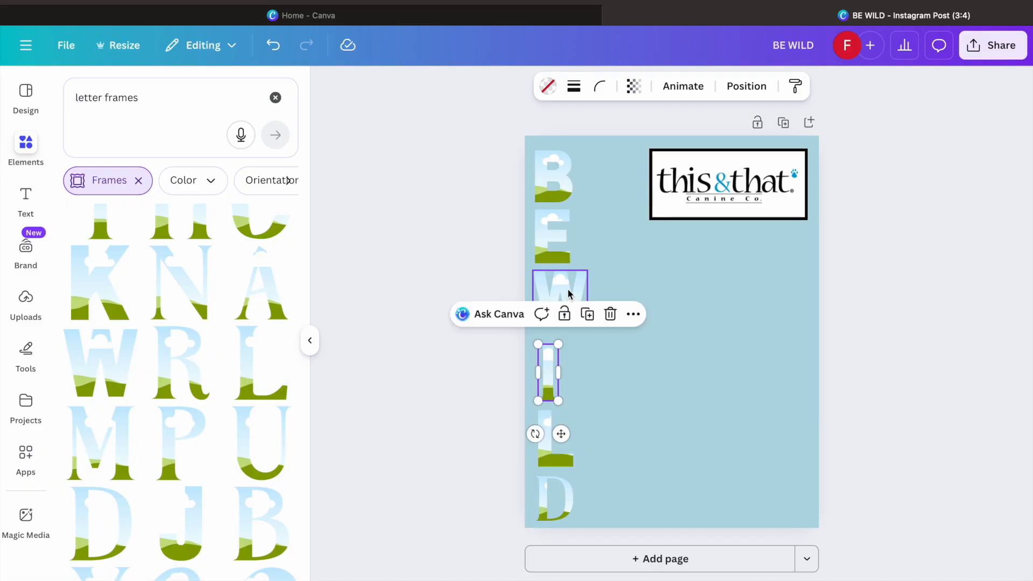
pyautogui.moveTo(569, 294); pyautogui.dragTo(566, 305)
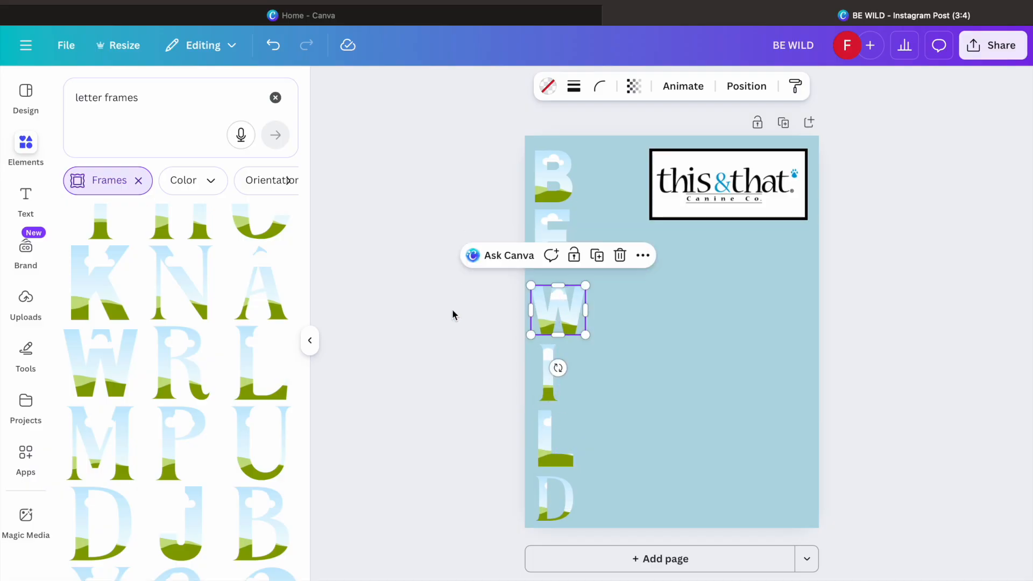
pyautogui.click(452, 310)
# Move the logo down from the upper-right corner to beside the I of the letter column
pyautogui.moveTo(730, 183); pyautogui.dragTo(695, 317)
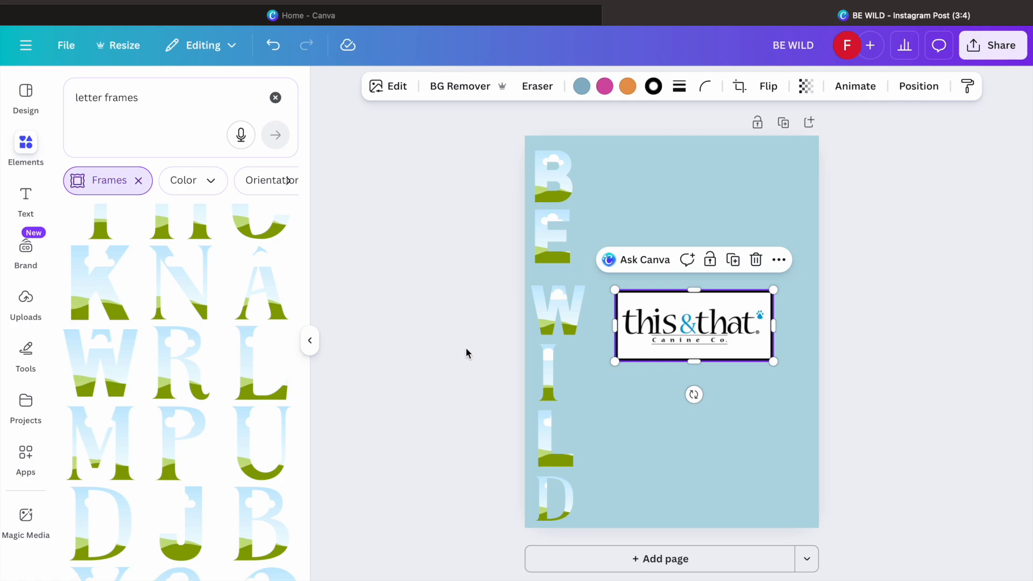
pyautogui.moveTo(702, 329); pyautogui.dragTo(703, 373)
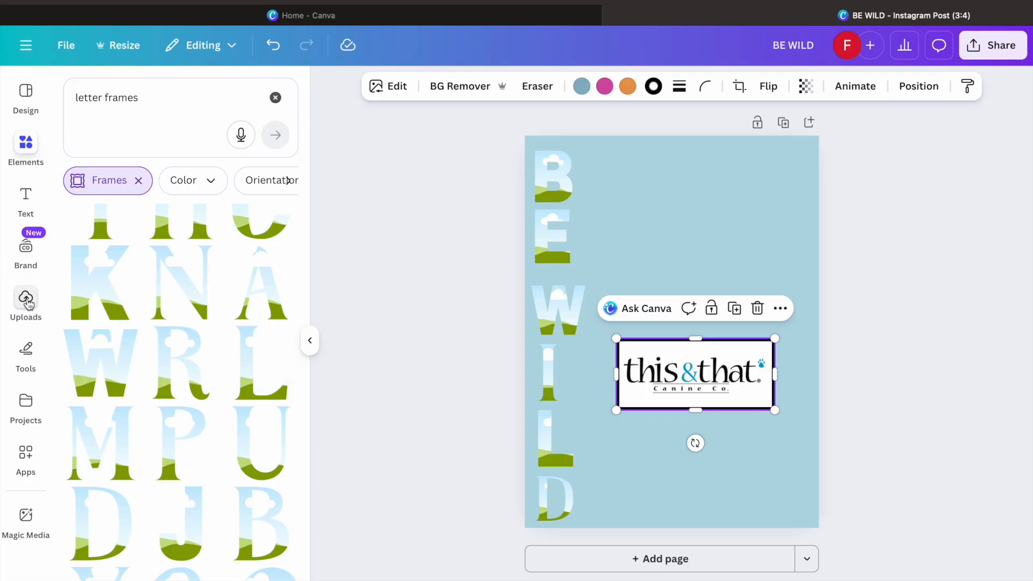
# Insert the uploaded screenshot of the five treat bags on the red and navy background and remove its background
pyautogui.click(26, 299)
pyautogui.click(77, 379)
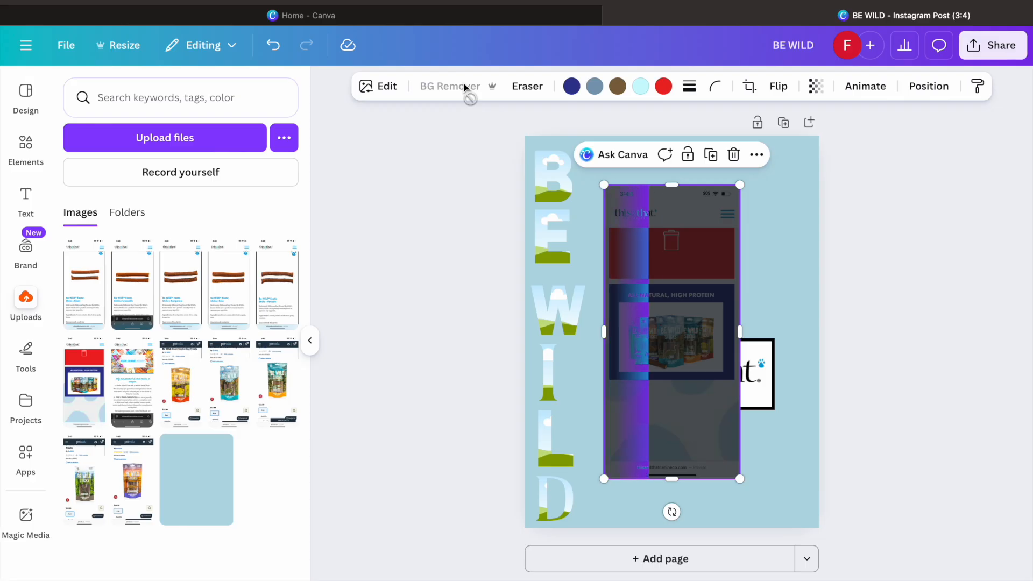
pyautogui.click(465, 87)
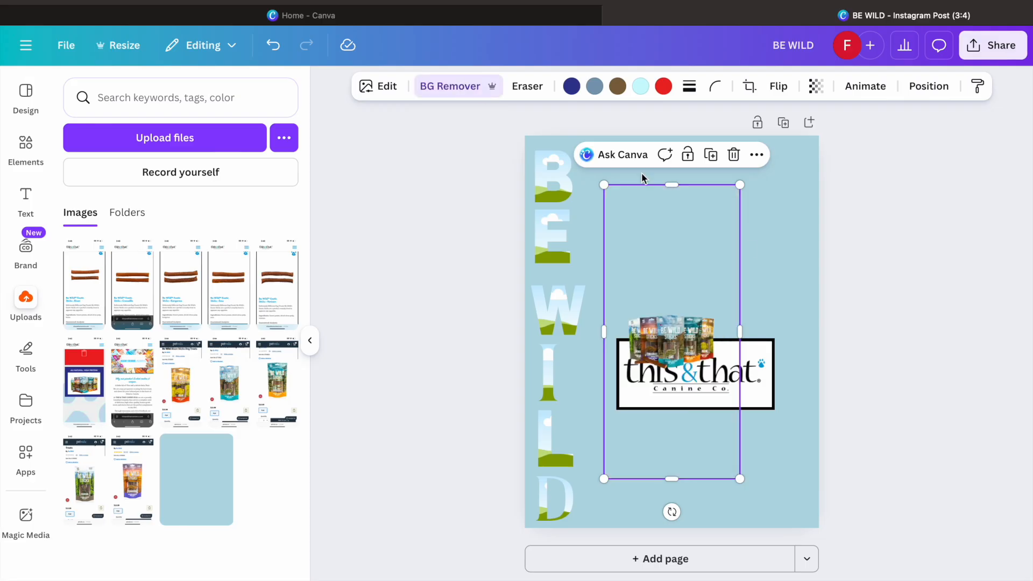
# Crop the empty area above and below the treat bags out of the image with a freeform crop
pyautogui.doubleClick(693, 242)
pyautogui.moveTo(740, 185); pyautogui.dragTo(740, 307)
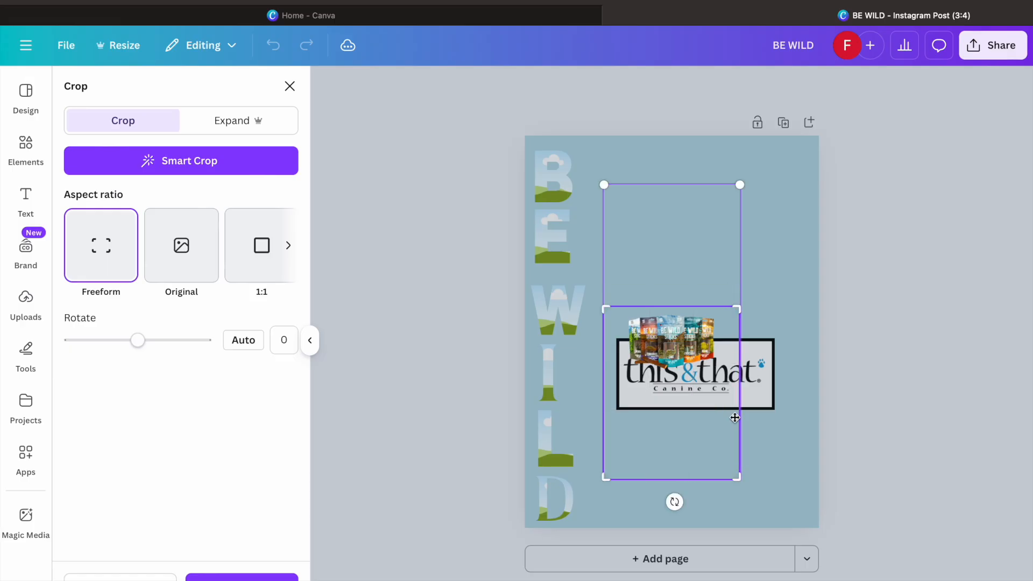
pyautogui.moveTo(740, 483); pyautogui.dragTo(754, 377)
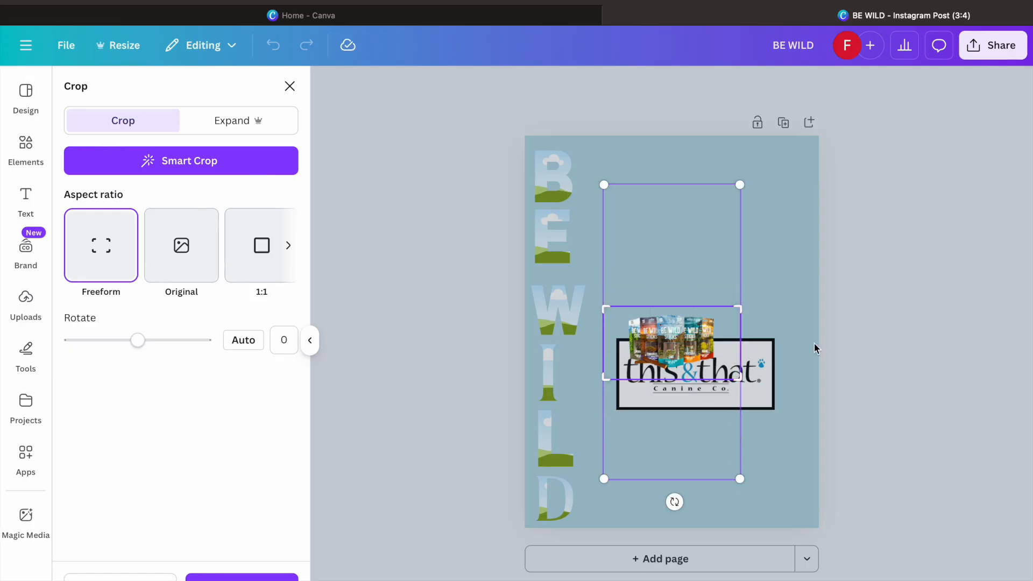
pyautogui.click(814, 343)
# Enlarge the treat bags image and position it above the logo, right of the letter column
pyautogui.moveTo(741, 306); pyautogui.dragTo(856, 152)
pyautogui.moveTo(778, 261); pyautogui.dragTo(738, 242)
pyautogui.click(714, 397)
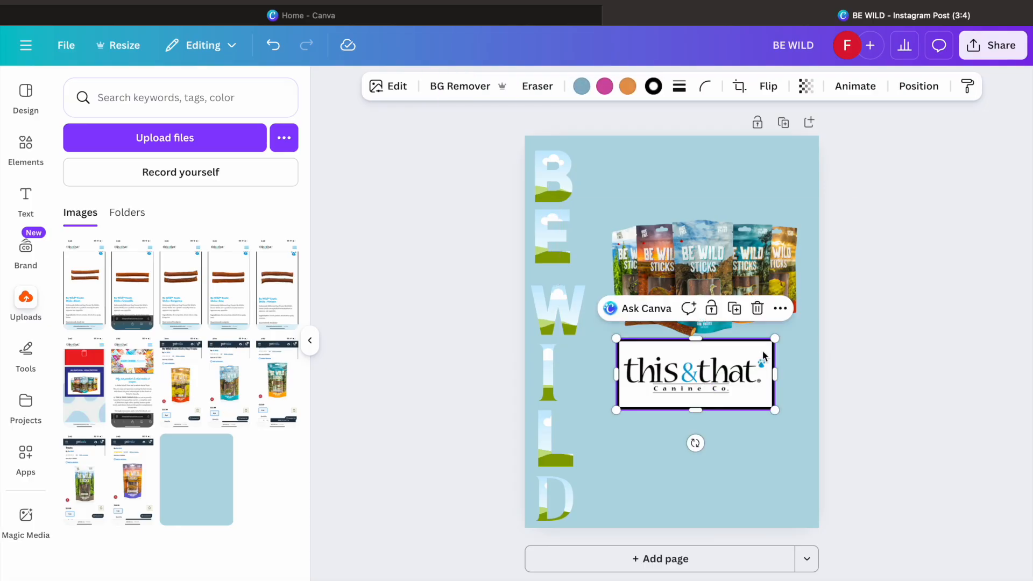
# Enlarge the this&that logo, shift it down and lower the treat bags image to sit just above it
pyautogui.moveTo(774, 338); pyautogui.dragTo(837, 310)
pyautogui.moveTo(757, 366); pyautogui.dragTo(731, 402)
pyautogui.moveTo(727, 270); pyautogui.dragTo(727, 290)
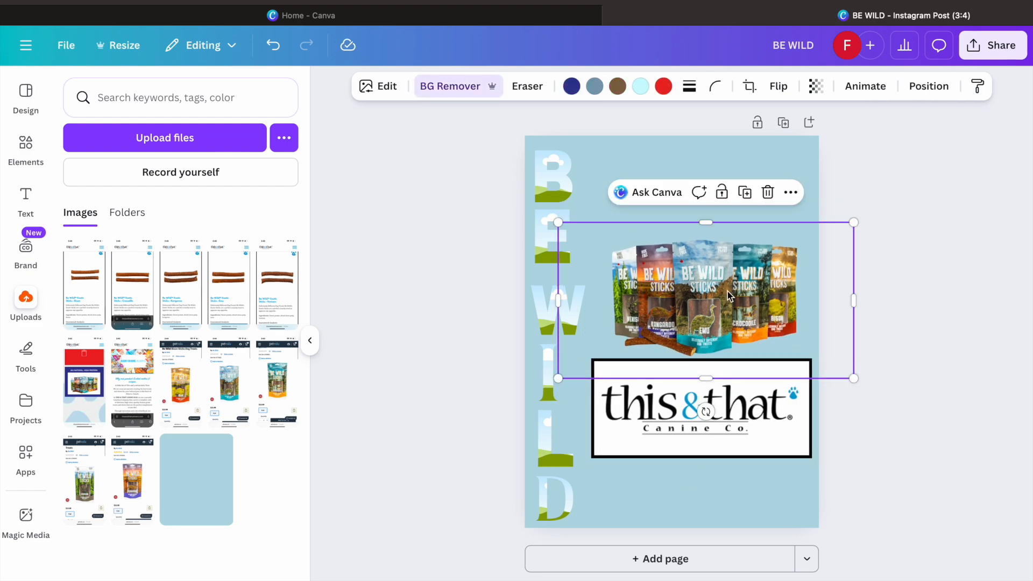
pyautogui.click(464, 365)
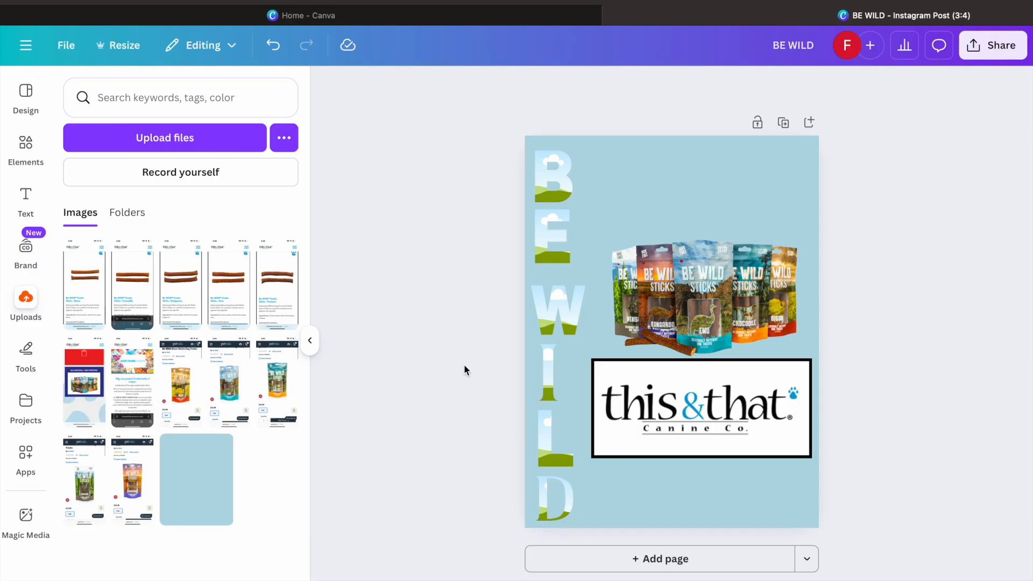
# Rearrange the E, W, I, L and D letter frames into a horizontal BE WILD row beside the B
pyautogui.moveTo(551, 238); pyautogui.dragTo(599, 187)
pyautogui.moveTo(547, 310); pyautogui.dragTo(652, 179)
pyautogui.click(557, 334)
pyautogui.click(542, 362)
pyautogui.moveTo(542, 362); pyautogui.dragTo(702, 177)
pyautogui.moveTo(549, 432); pyautogui.dragTo(739, 173)
pyautogui.moveTo(544, 486); pyautogui.dragTo(761, 150)
pyautogui.click(852, 198)
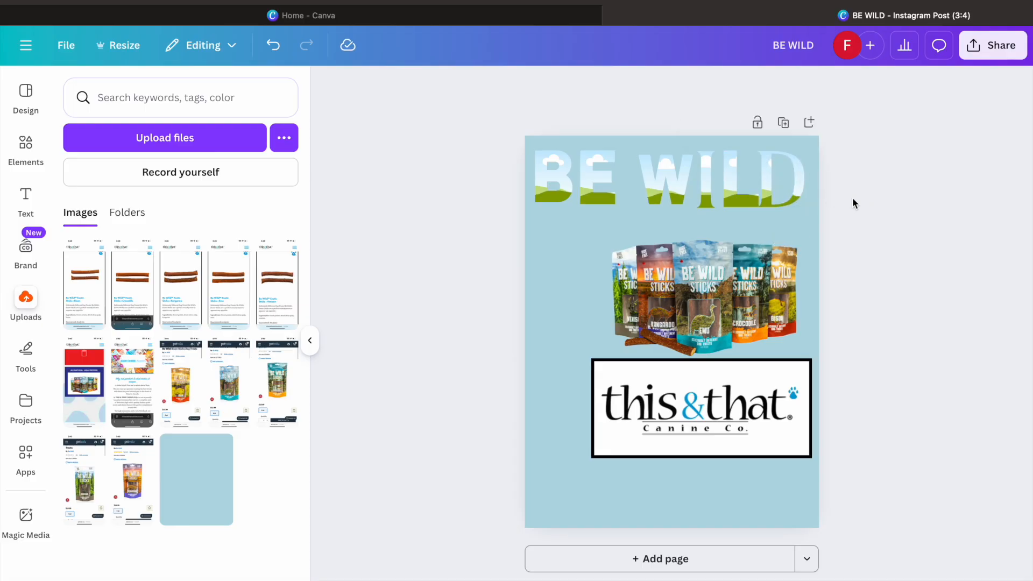
# Shift the D frame slightly away from the L and enlarge the W frame a little
pyautogui.click(782, 184)
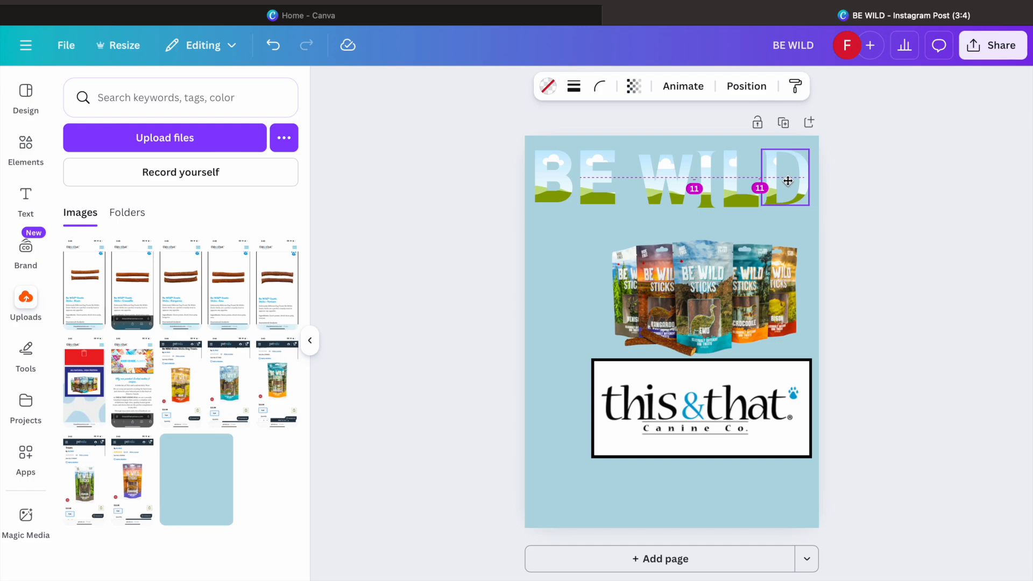
pyautogui.moveTo(788, 182); pyautogui.dragTo(787, 181)
pyautogui.click(872, 226)
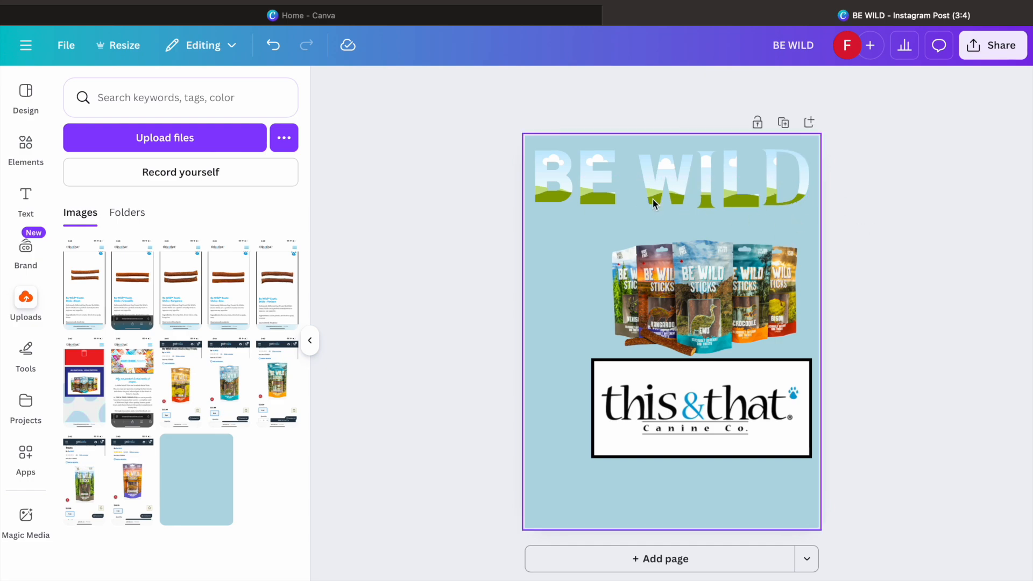
pyautogui.click(647, 181)
pyautogui.moveTo(638, 156); pyautogui.dragTo(635, 152)
pyautogui.click(860, 237)
# Center the treat bags image and the this&that logo horizontally on the page
pyautogui.moveTo(734, 288); pyautogui.dragTo(700, 280)
pyautogui.click(731, 417)
pyautogui.moveTo(731, 417); pyautogui.dragTo(695, 416)
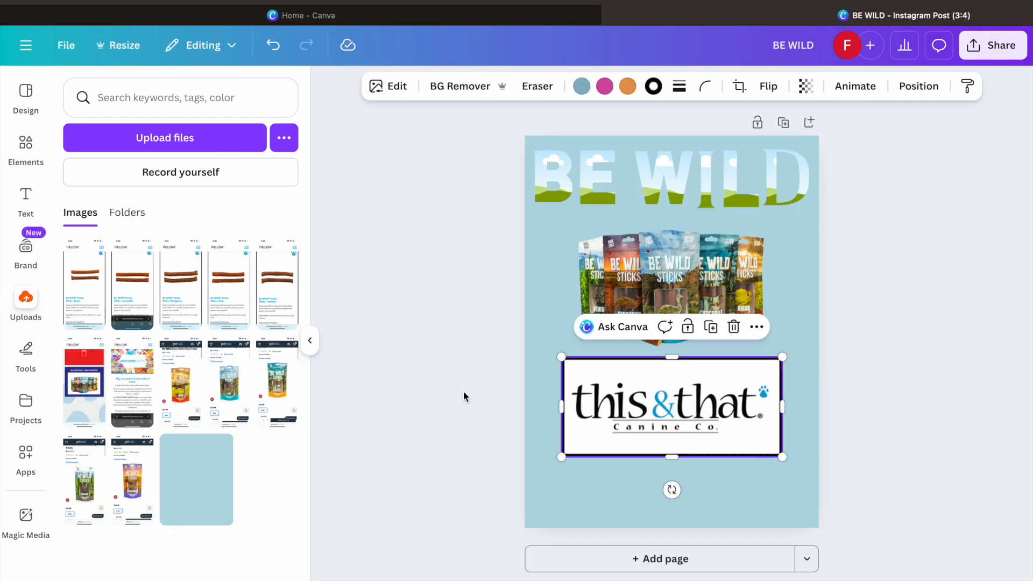
pyautogui.click(451, 395)
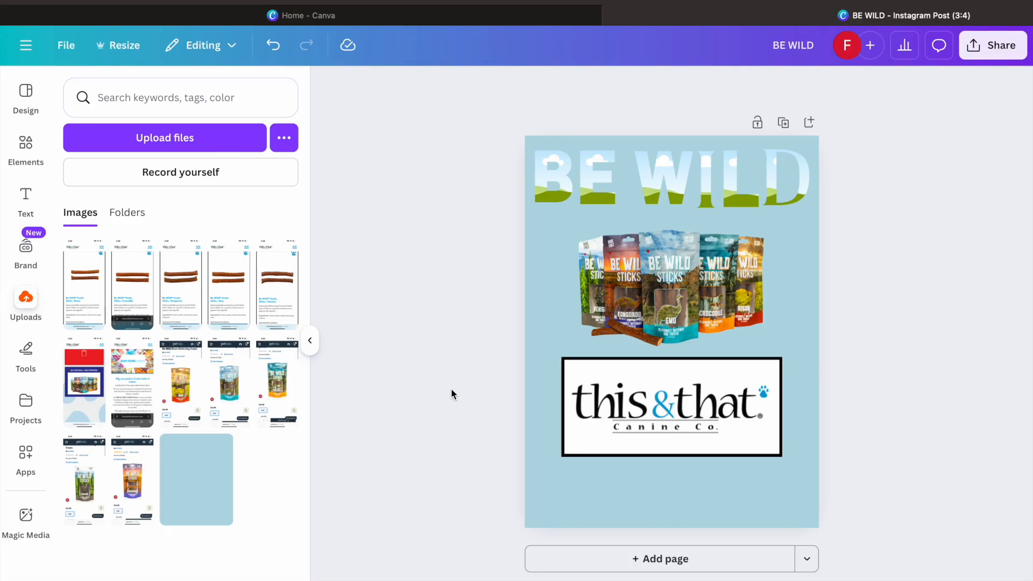
# Move the logo down near the page's lower edge, then enlarge the treat bags and center them above it
pyautogui.moveTo(718, 405); pyautogui.dragTo(719, 447)
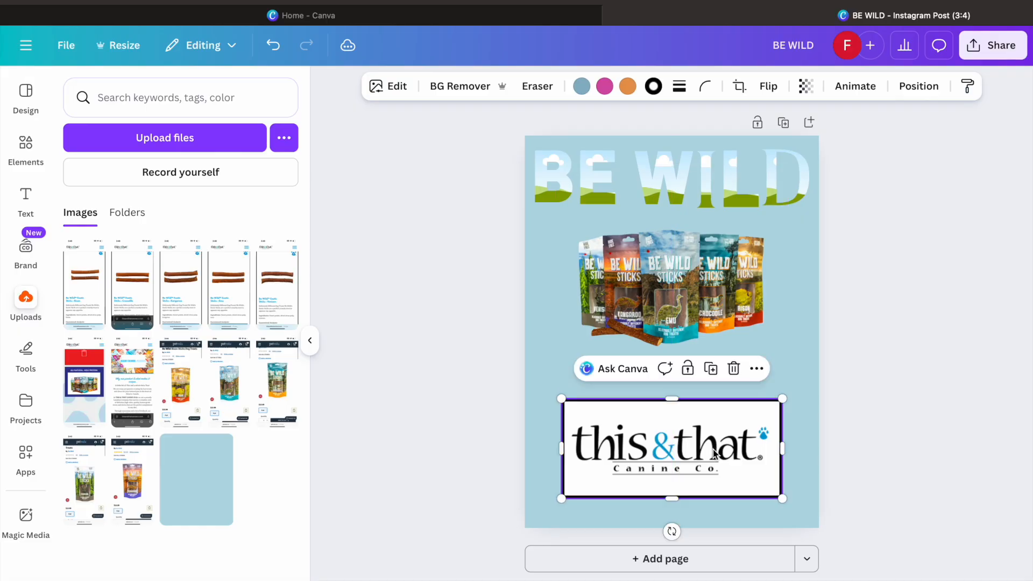
pyautogui.moveTo(697, 299); pyautogui.dragTo(698, 341)
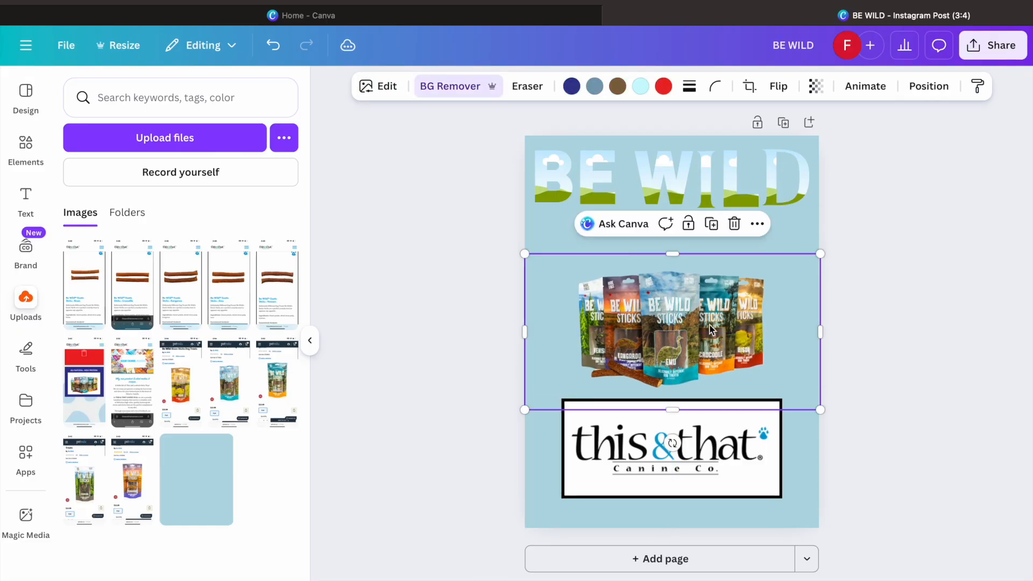
pyautogui.moveTo(821, 254); pyautogui.dragTo(888, 216)
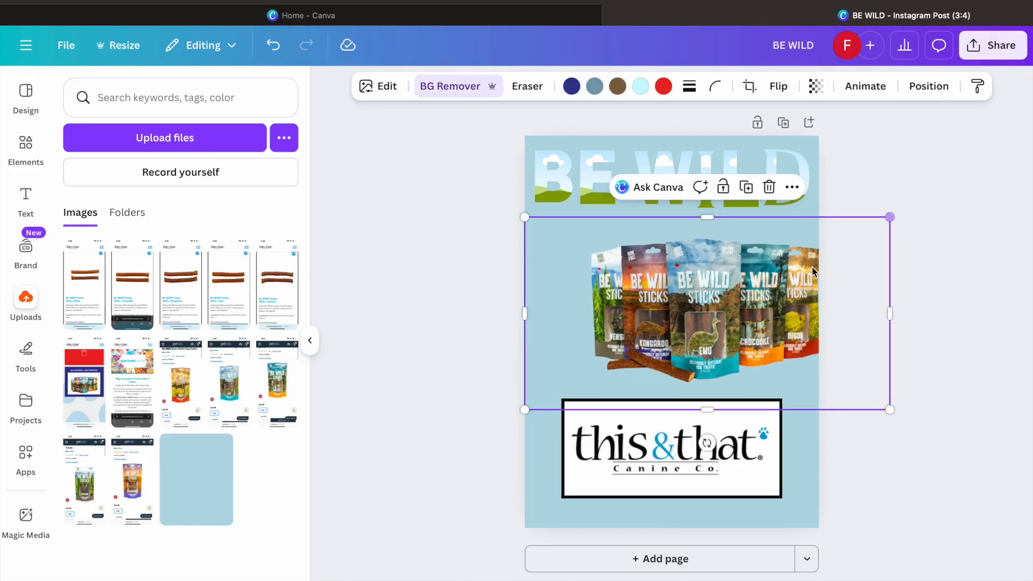
pyautogui.moveTo(734, 319); pyautogui.dragTo(698, 339)
# Lower the BE WILD letter frames into a row closer to the treat bags
pyautogui.moveTo(556, 177); pyautogui.dragTo(556, 215)
pyautogui.moveTo(596, 179); pyautogui.dragTo(597, 215)
pyautogui.moveTo(664, 183); pyautogui.dragTo(714, 227)
pyautogui.moveTo(746, 186); pyautogui.dragTo(748, 216)
pyautogui.moveTo(789, 180); pyautogui.dragTo(793, 208)
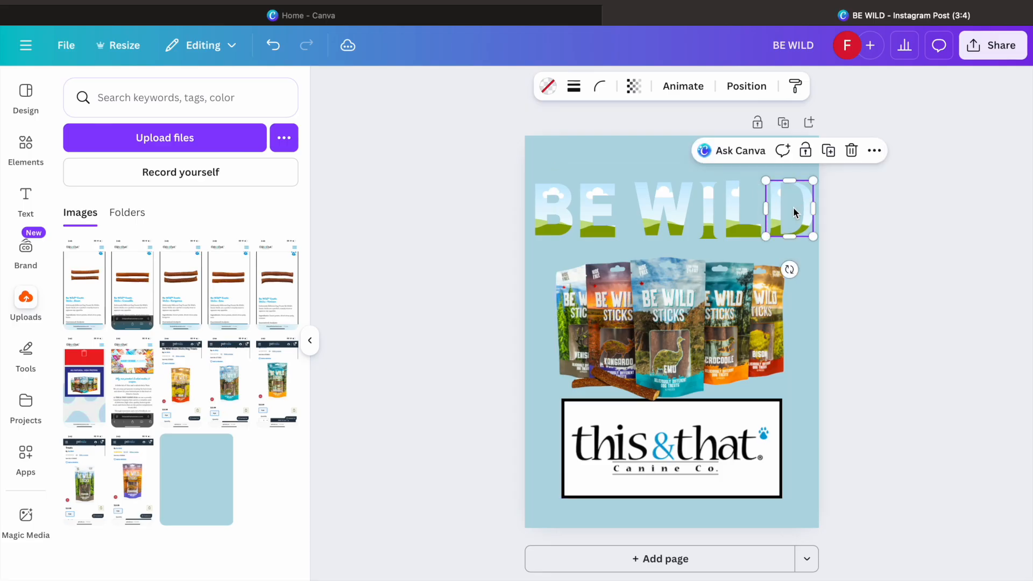
# Enlarge the W, E and B letter frames slightly to match the height of the other letters
pyautogui.click(674, 228)
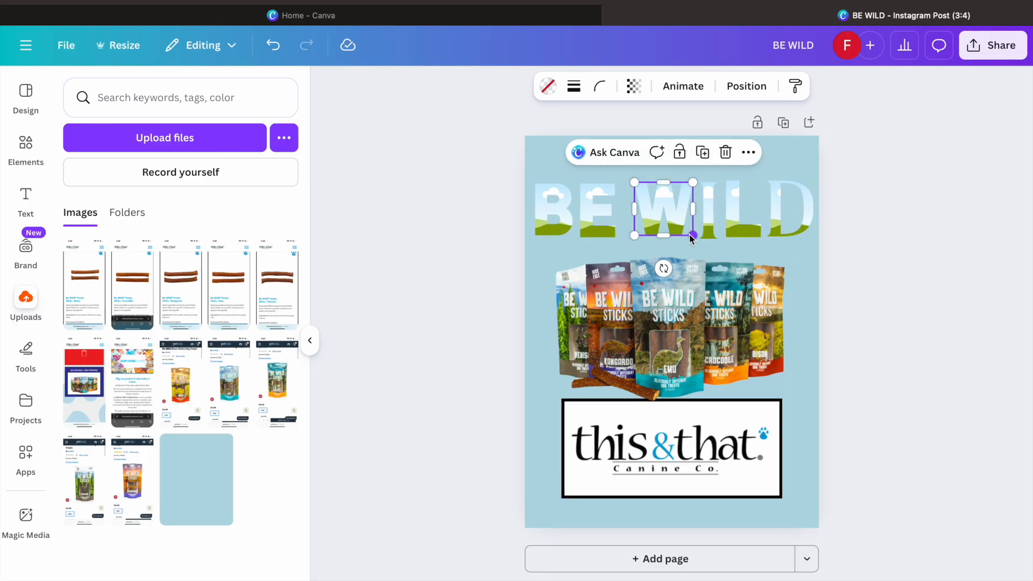
pyautogui.moveTo(693, 235); pyautogui.dragTo(692, 237)
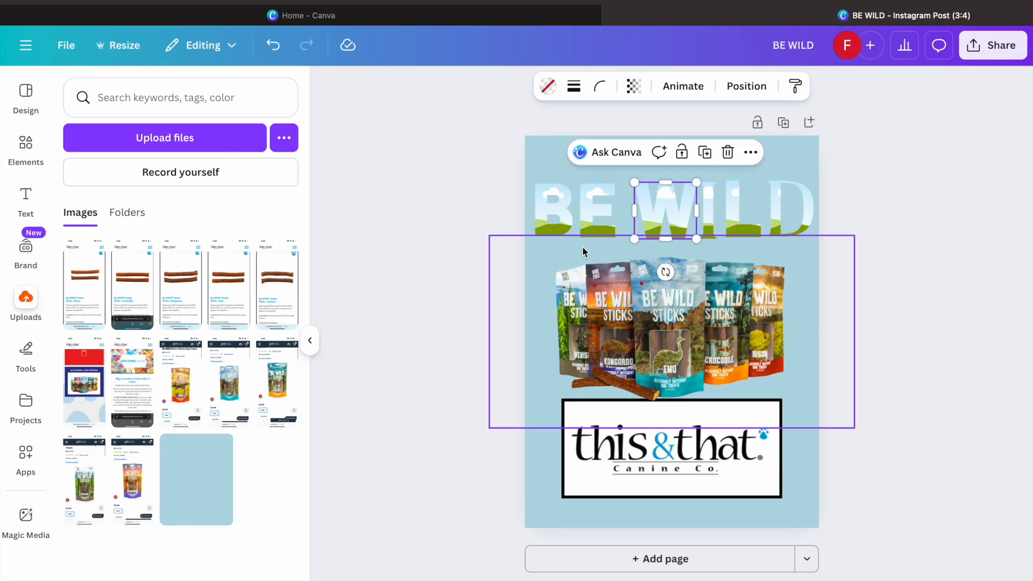
pyautogui.click(593, 215)
pyautogui.moveTo(616, 238); pyautogui.dragTo(573, 241)
pyautogui.click(559, 221)
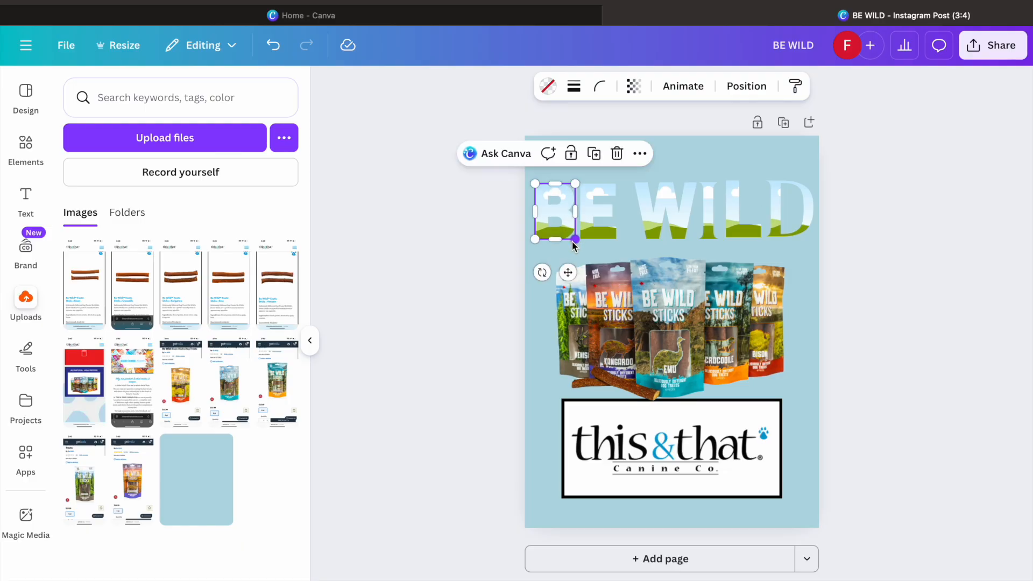
# Adjust the spacing of the B and E frames and shift both closer to the W
pyautogui.click(463, 217)
pyautogui.click(553, 219)
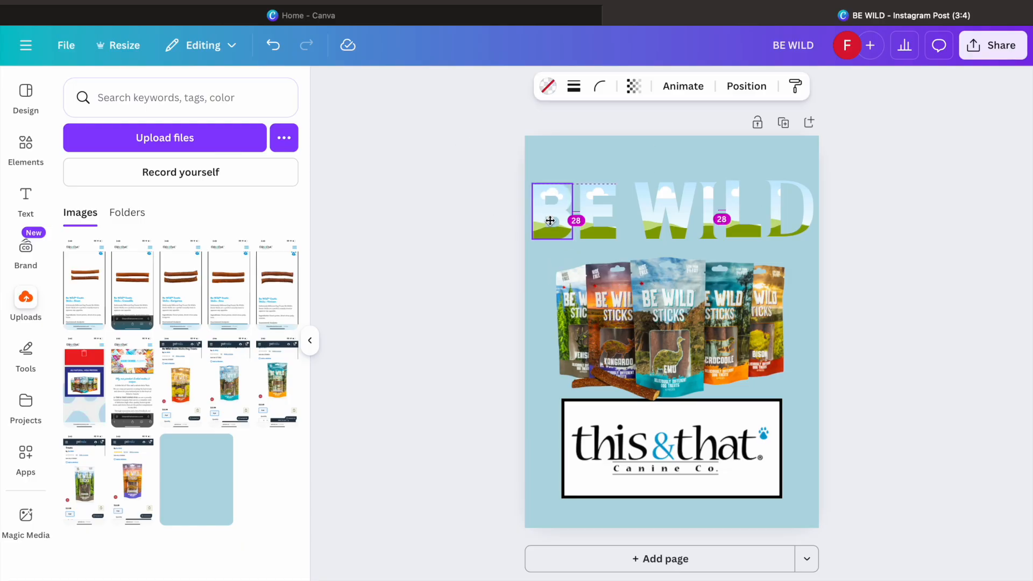
pyautogui.click(602, 222)
pyautogui.moveTo(601, 223); pyautogui.dragTo(600, 225)
pyautogui.click(474, 243)
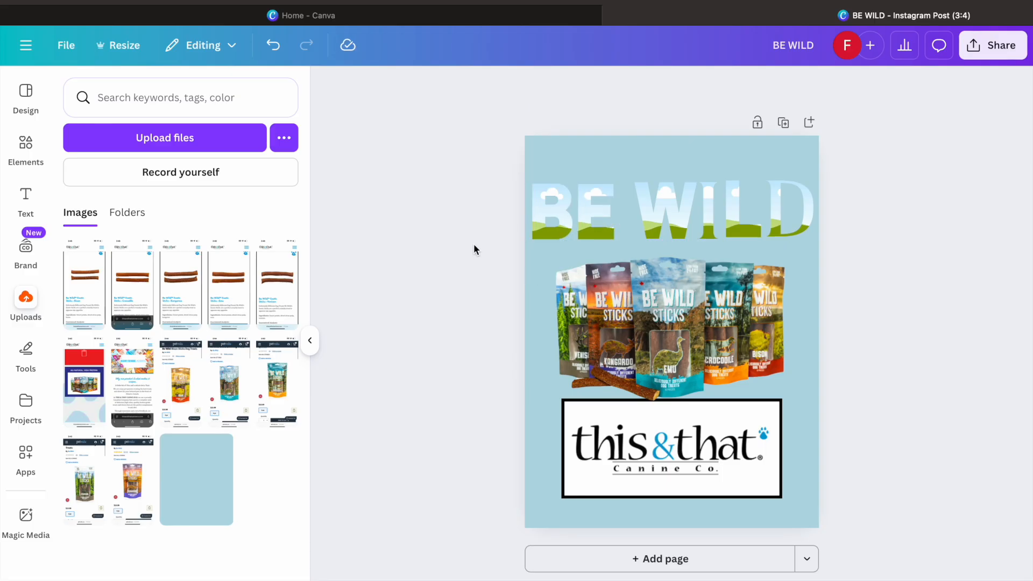
pyautogui.moveTo(598, 216); pyautogui.dragTo(560, 211)
pyautogui.click(557, 212)
pyautogui.click(493, 221)
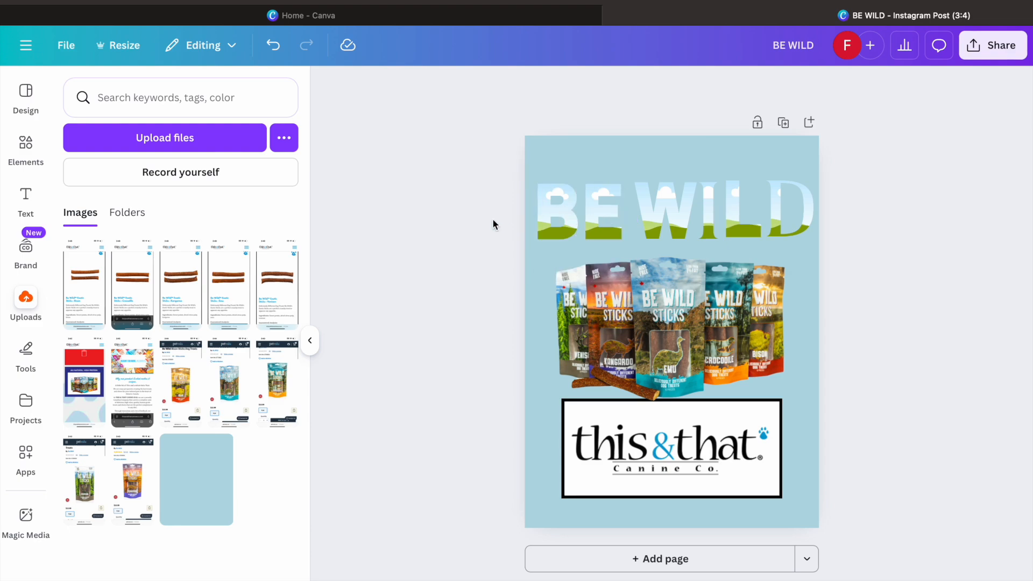
# Generate Magic Media images from the prompt "video of a venison"
pyautogui.click(26, 516)
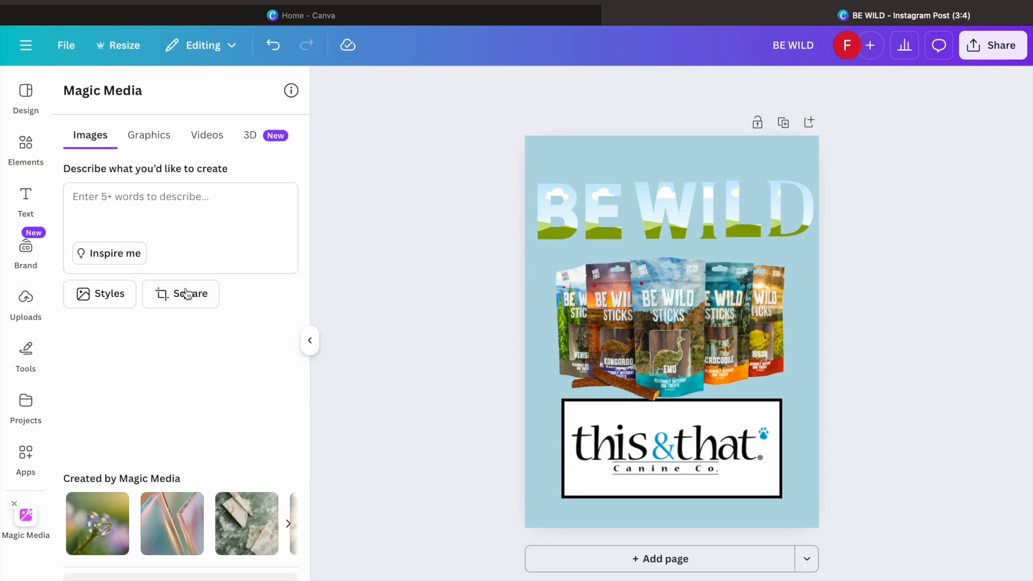
pyautogui.click(201, 228)
pyautogui.write('video of a venison')
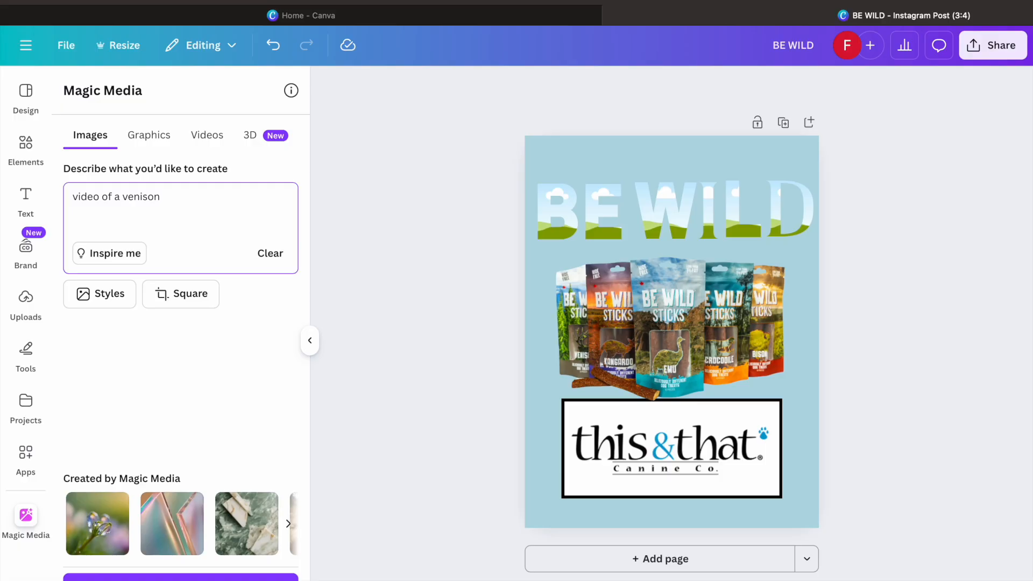
pyautogui.click(180, 577)
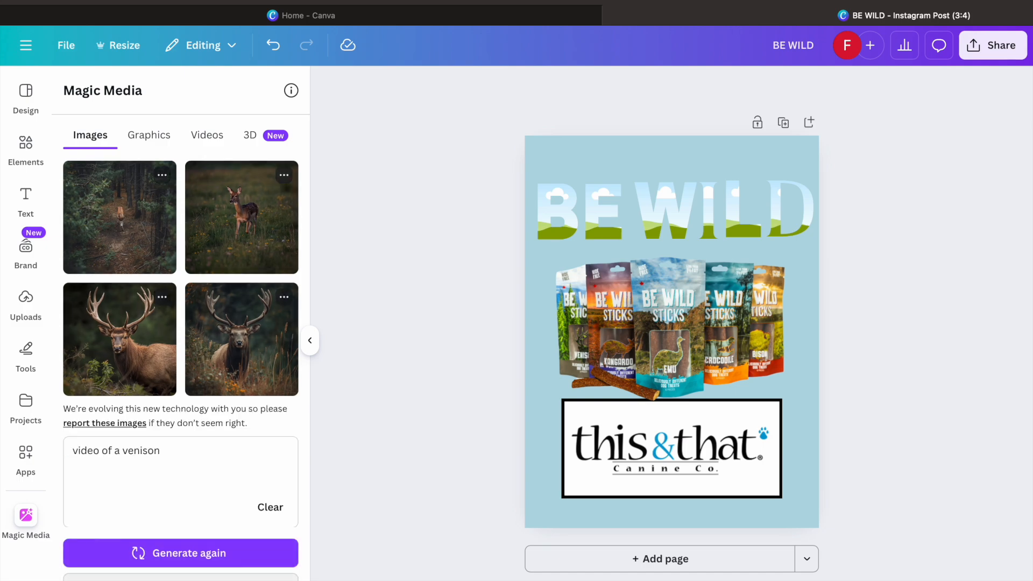
# Fill the B frame with the generated image of the antlered deer facing sideways and adjust its crop
pyautogui.moveTo(129, 350); pyautogui.dragTo(547, 222)
pyautogui.doubleClick(550, 215)
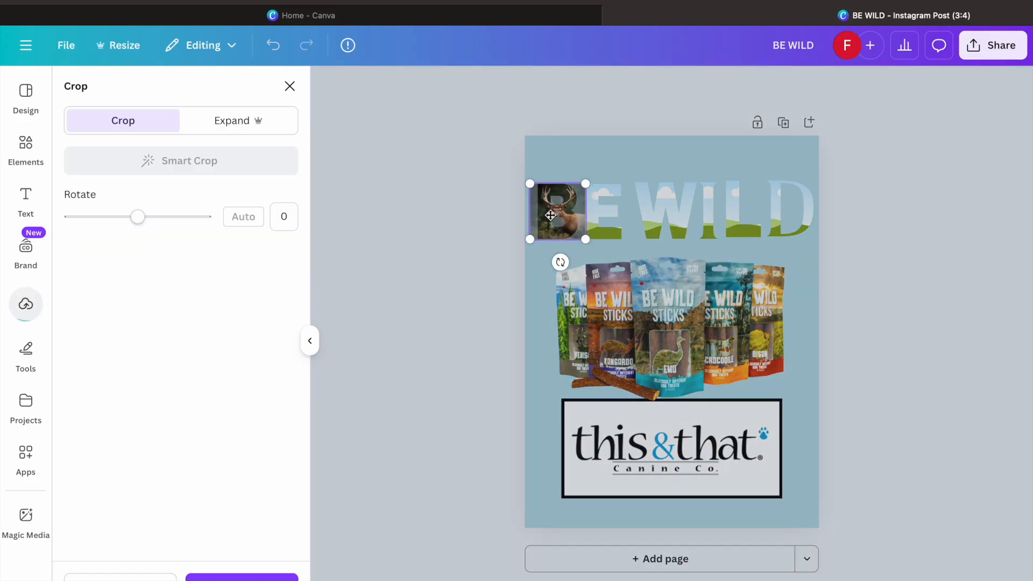
pyautogui.moveTo(566, 215); pyautogui.dragTo(571, 222)
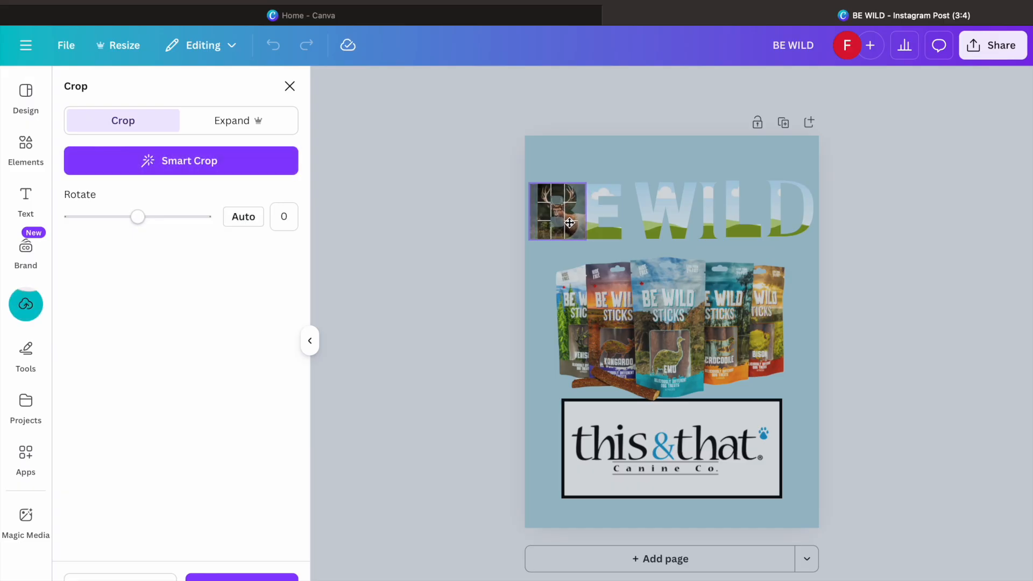
pyautogui.click(464, 267)
pyautogui.click(374, 300)
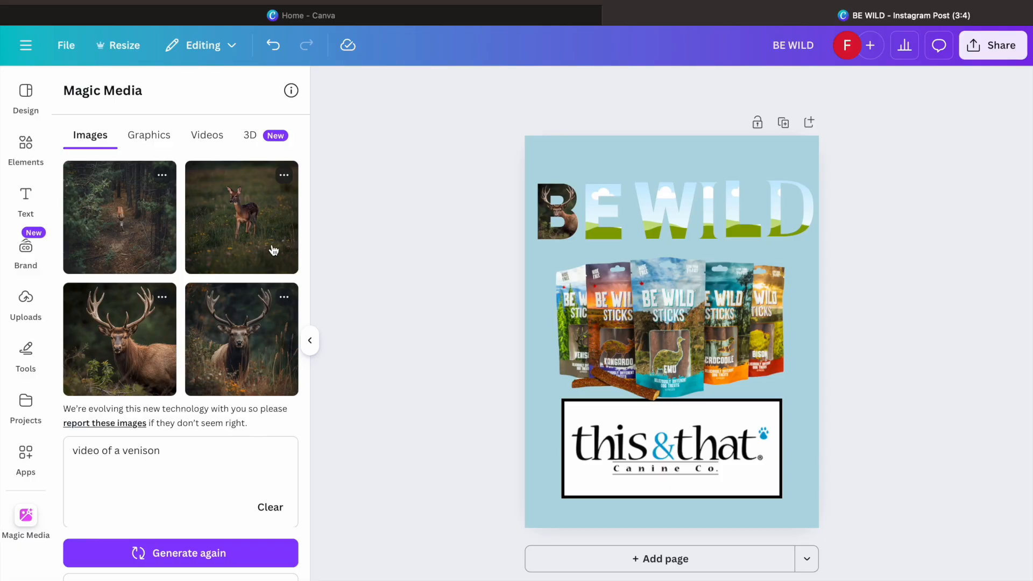
# Replace the image prompt with "kangaroo" and generate new images
pyautogui.click(176, 454)
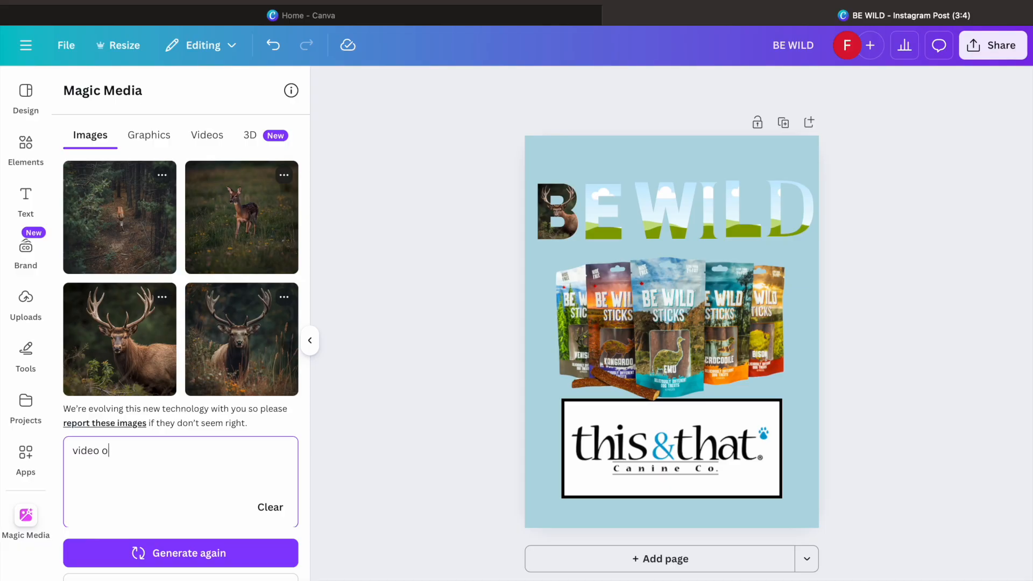
pyautogui.press('BackSpace')
pyautogui.write('kangaroo')
pyautogui.click(204, 554)
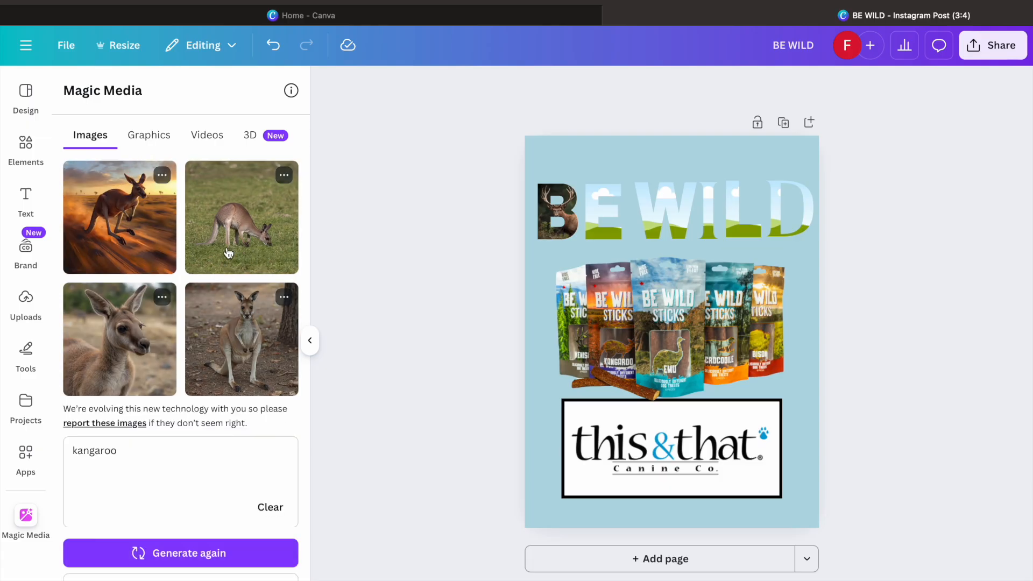
# Fill the E frame with the close-up kangaroo head image and check its crop inside the letter
pyautogui.click(130, 350)
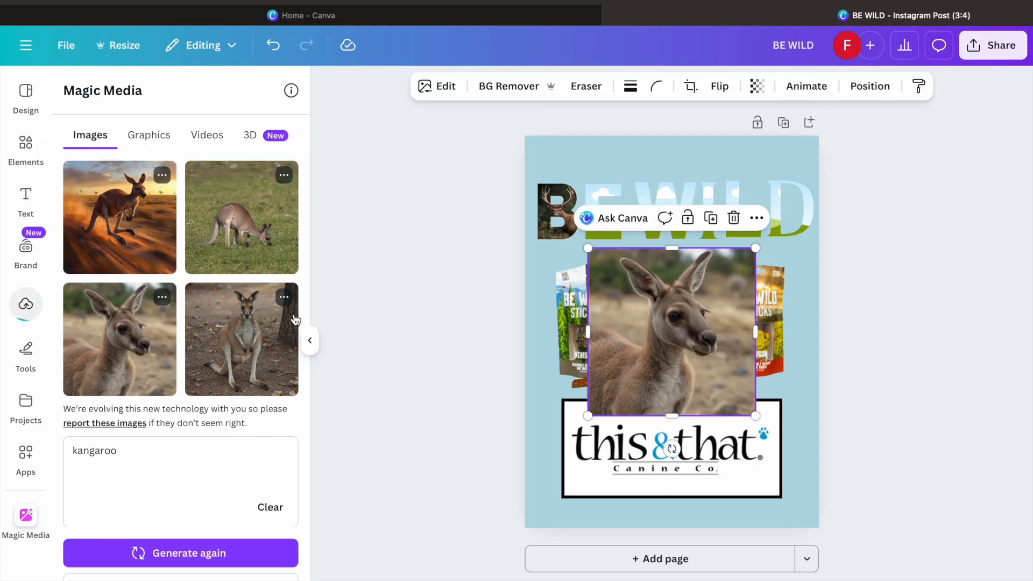
pyautogui.moveTo(704, 344); pyautogui.dragTo(591, 220)
pyautogui.doubleClick(608, 210)
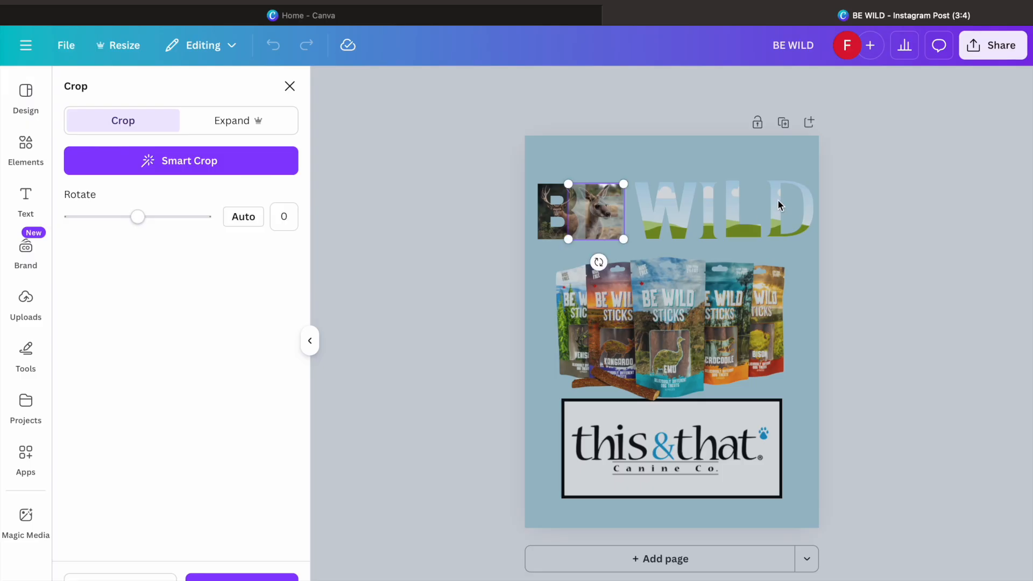
pyautogui.click(864, 173)
pyautogui.click(358, 312)
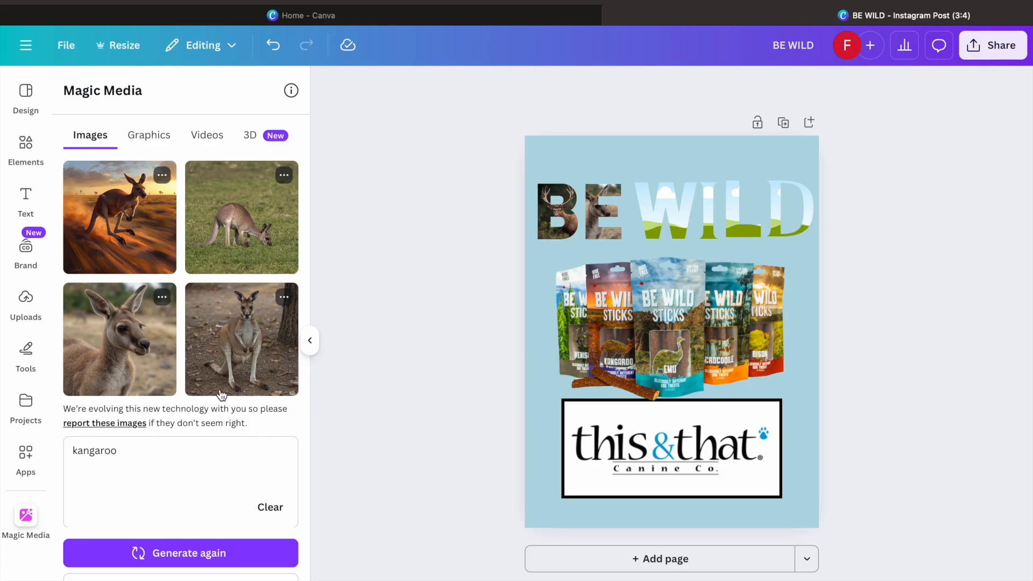
# Replace the image prompt with "emu" and generate new images
pyautogui.click(174, 459)
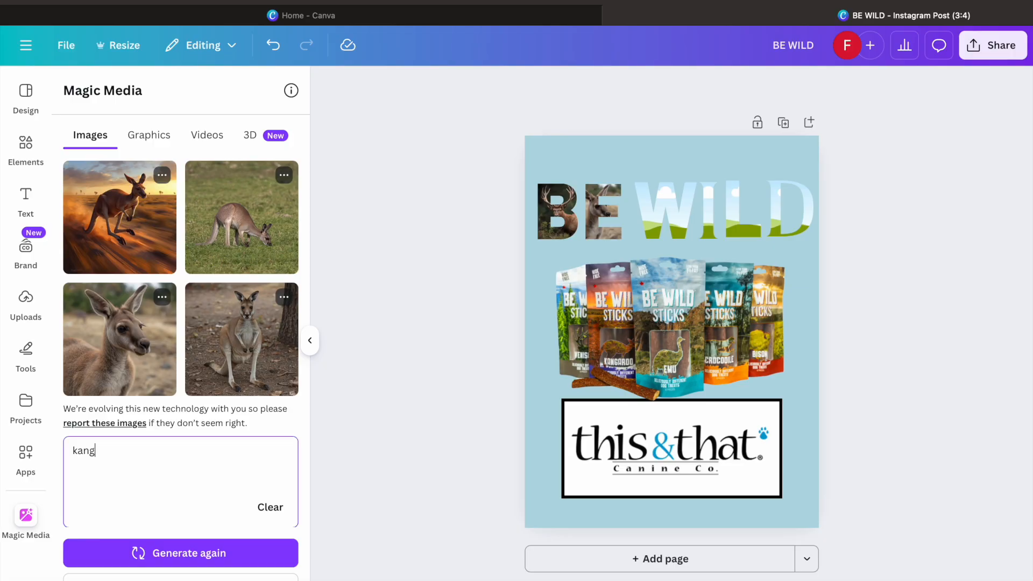
pyautogui.press('BackSpace')
pyautogui.press('BackSpace')
pyautogui.write('e')
pyautogui.click(215, 561)
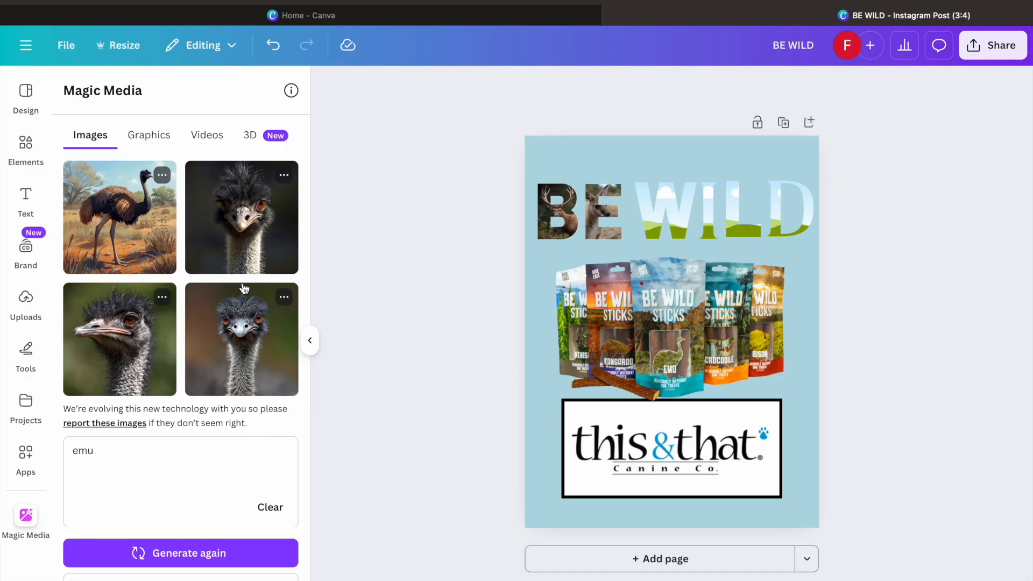
pyautogui.click(252, 252)
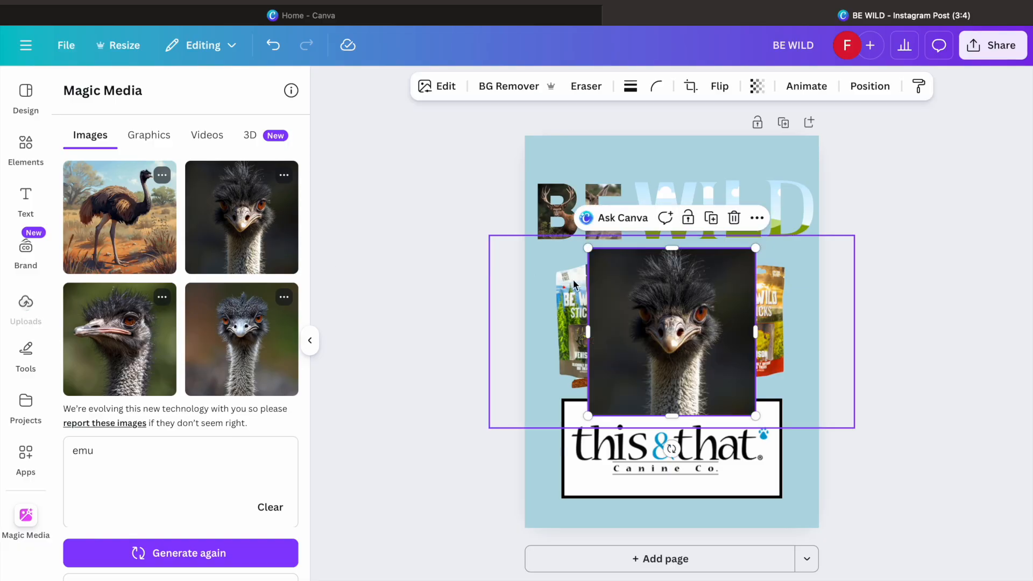
pyautogui.moveTo(675, 309); pyautogui.dragTo(711, 213)
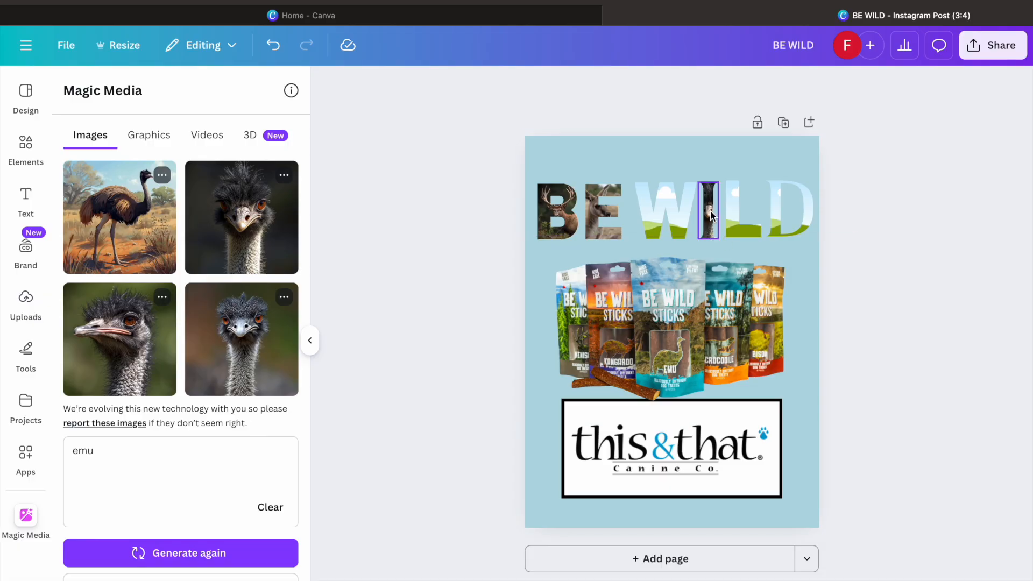
pyautogui.click(710, 215)
pyautogui.press('Delete')
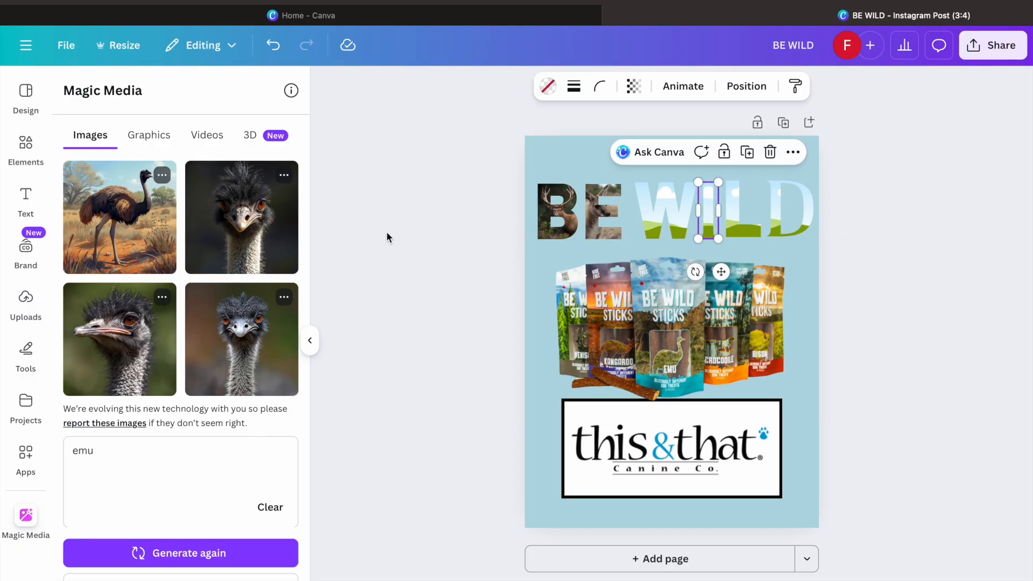
# Fill the W frame with the front-facing emu image on the dark background and check its crop
pyautogui.click(248, 222)
pyautogui.moveTo(671, 312); pyautogui.dragTo(666, 206)
pyautogui.doubleClick(673, 218)
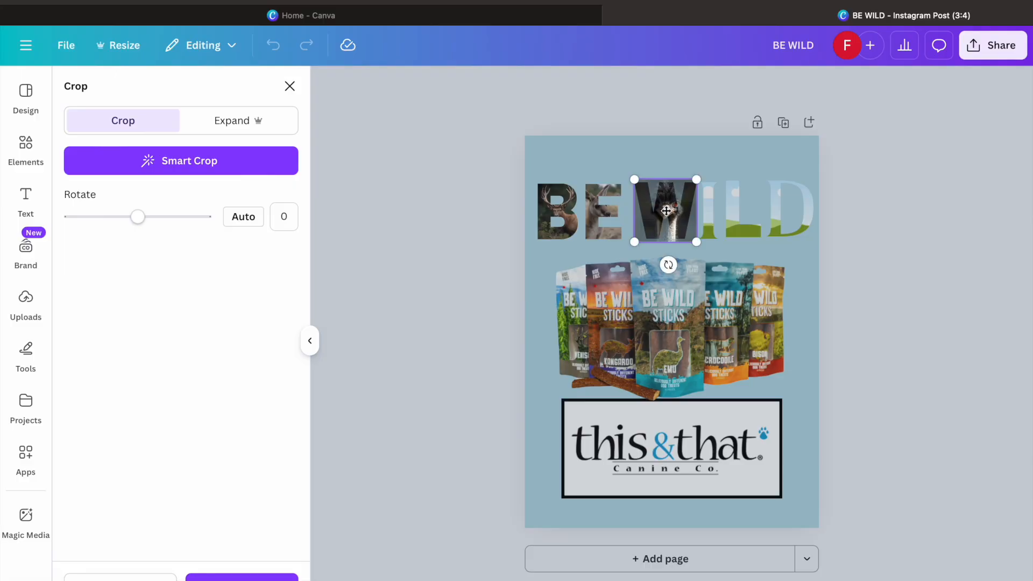
pyautogui.click(410, 322)
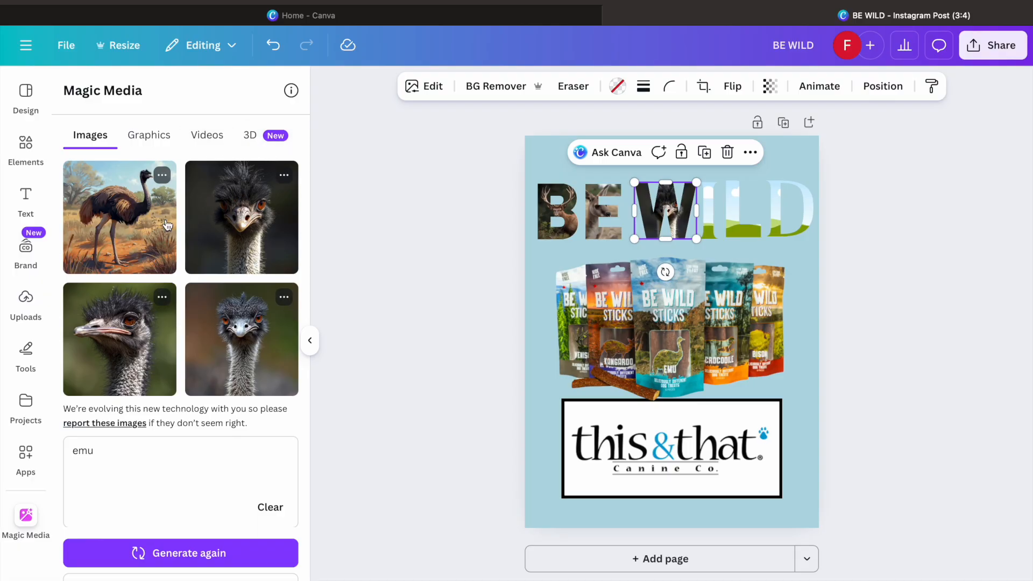
# Replace the image prompt with "crocodile" and generate new images
pyautogui.click(181, 454)
pyautogui.press('BackSpace')
pyautogui.press('BackSpace')
pyautogui.press('BackSpace')
pyautogui.write('cro')
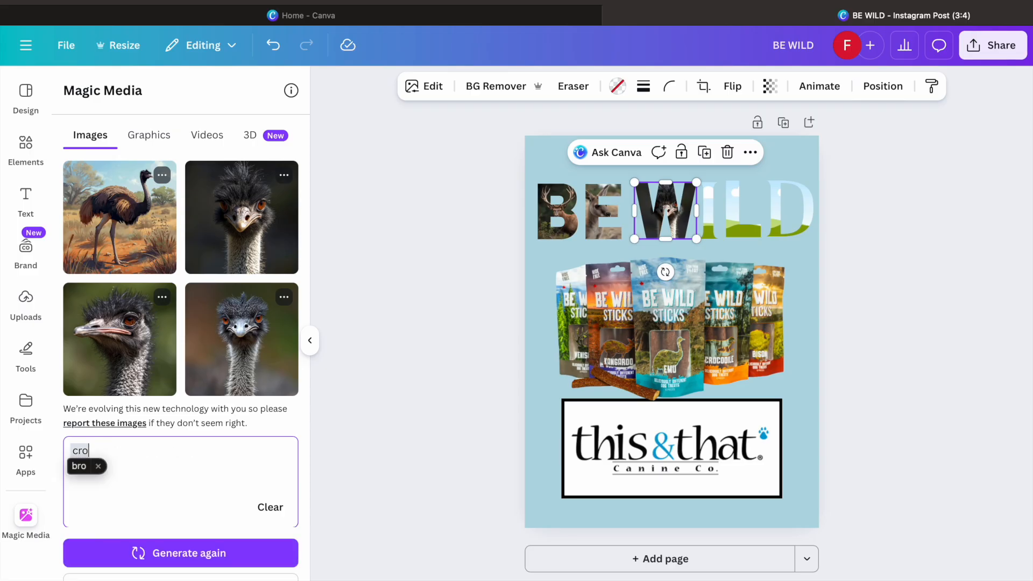
pyautogui.write('cidle')
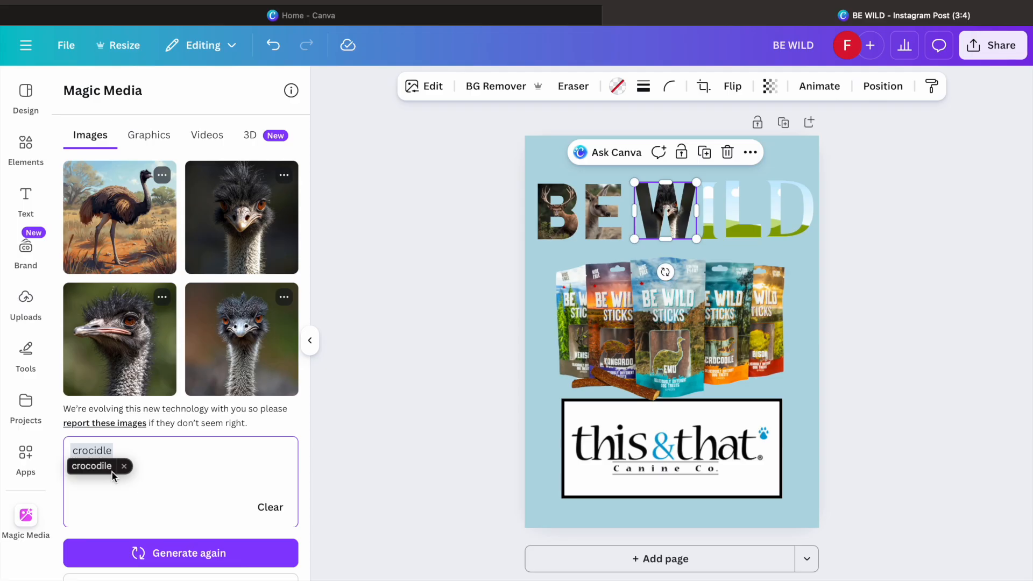
pyautogui.click(94, 466)
pyautogui.click(236, 554)
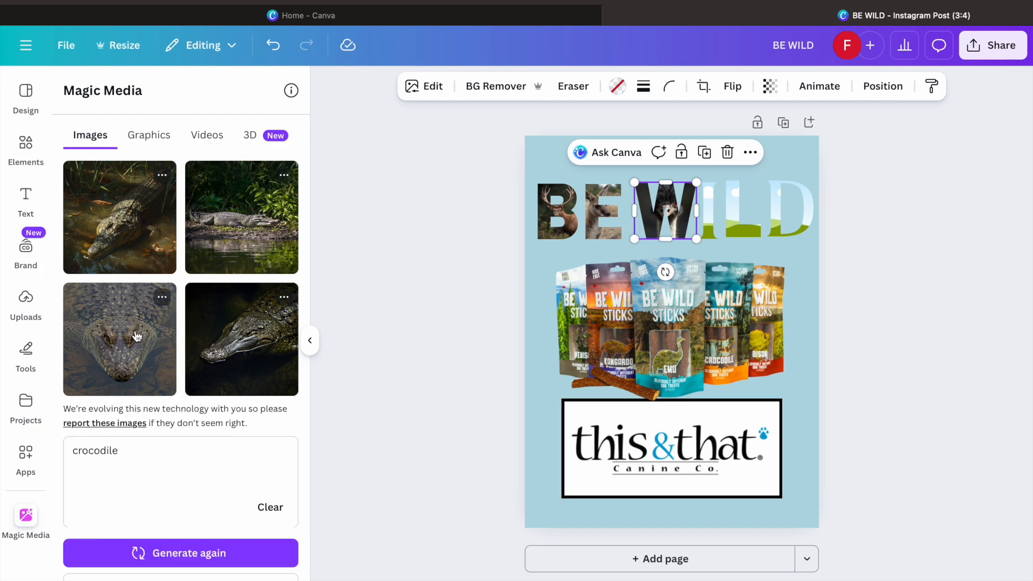
# Fill the I frame with the front-facing crocodile head image and adjust its crop so the head sits within the letter
pyautogui.moveTo(137, 336); pyautogui.dragTo(716, 235)
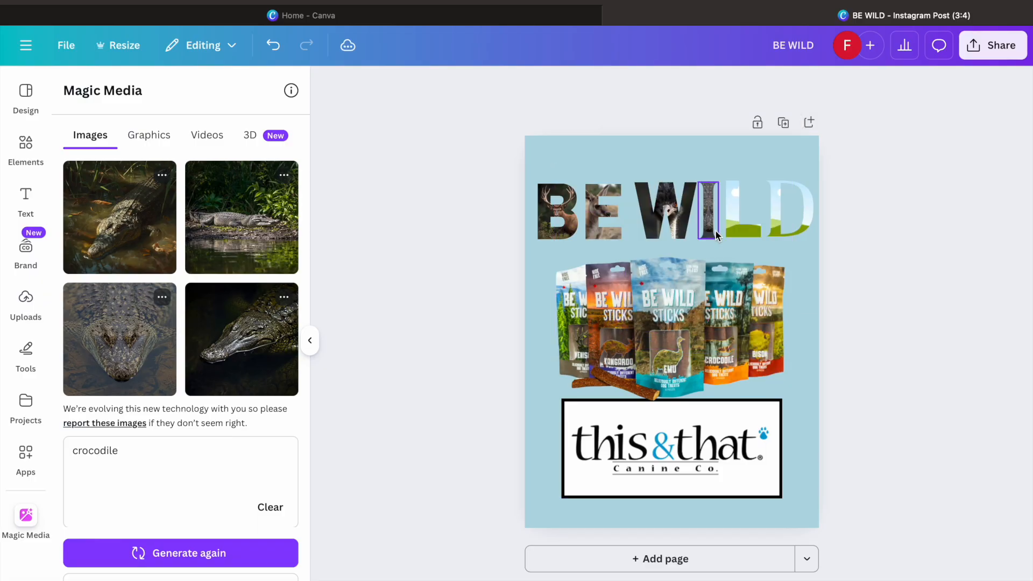
pyautogui.doubleClick(708, 215)
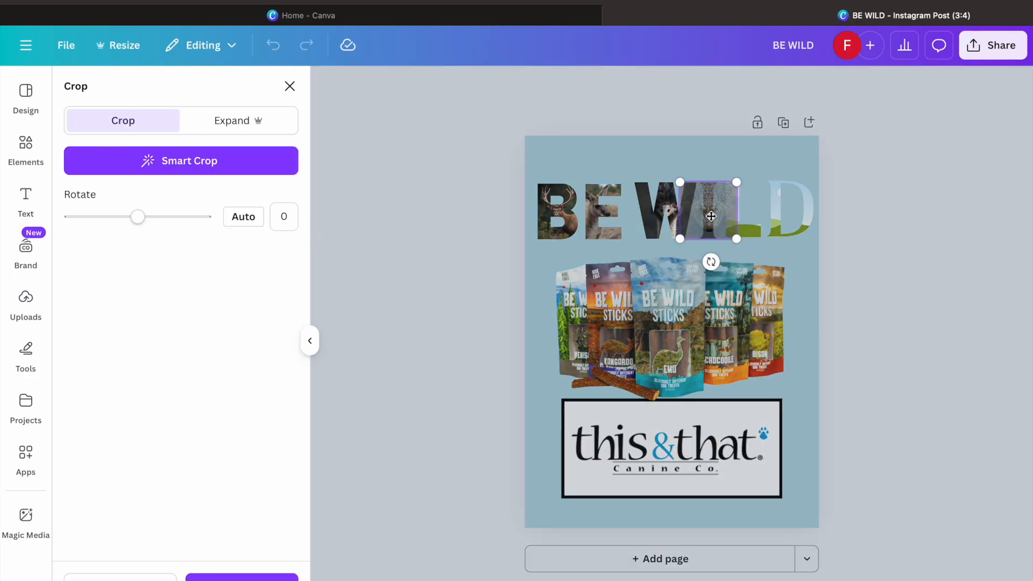
pyautogui.moveTo(711, 217); pyautogui.dragTo(718, 217)
pyautogui.click(879, 327)
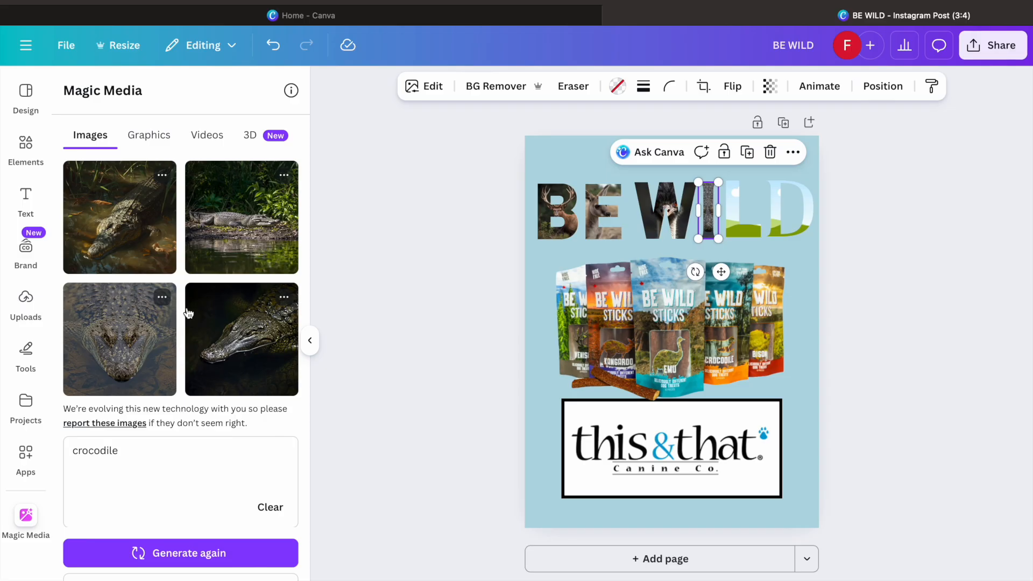
# Replace the image prompt with "bison" and generate new images
pyautogui.click(159, 460)
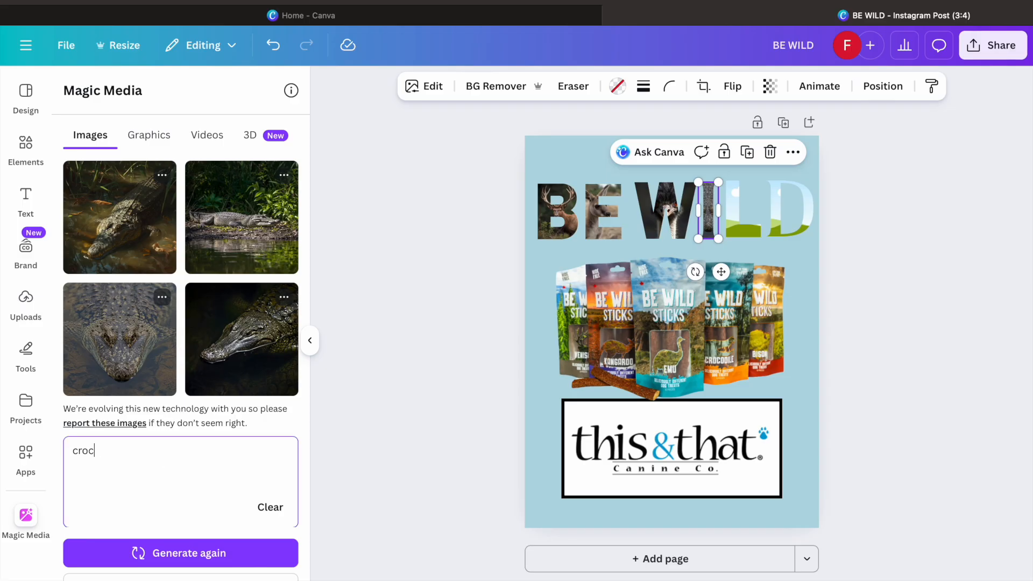
pyautogui.press('BackSpace')
pyautogui.write('br')
pyautogui.press('Return')
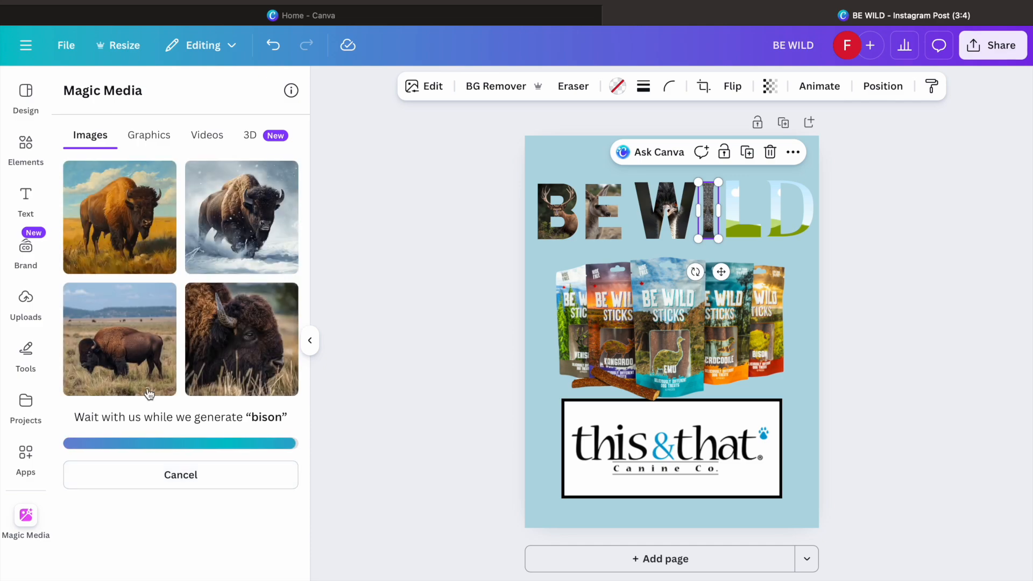
# Fill the L frame with the close-up bison head image and shift the picture leftward inside the letter
pyautogui.click(235, 356)
pyautogui.moveTo(675, 319); pyautogui.dragTo(736, 231)
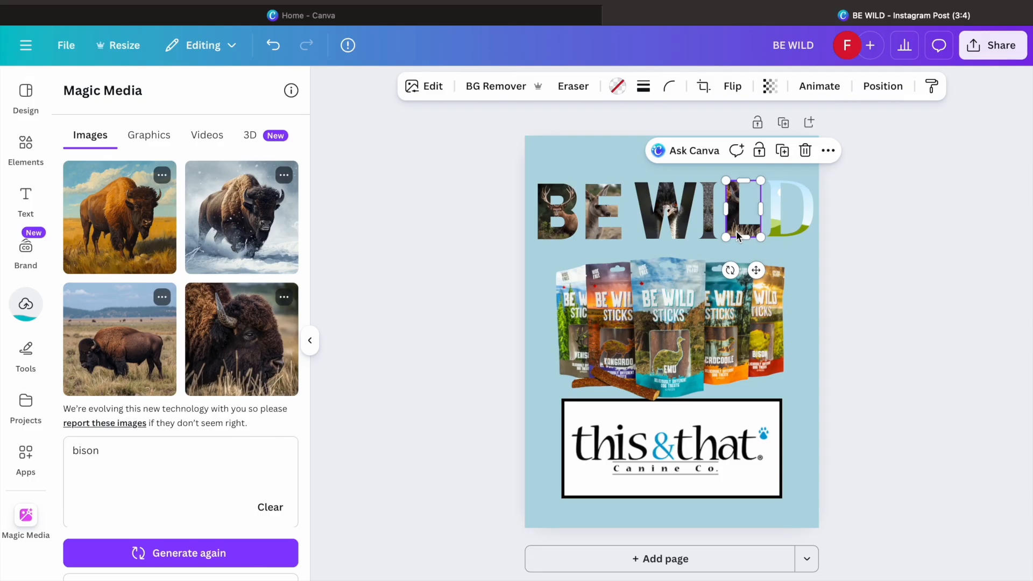
pyautogui.doubleClick(736, 230)
pyautogui.moveTo(714, 234); pyautogui.dragTo(676, 231)
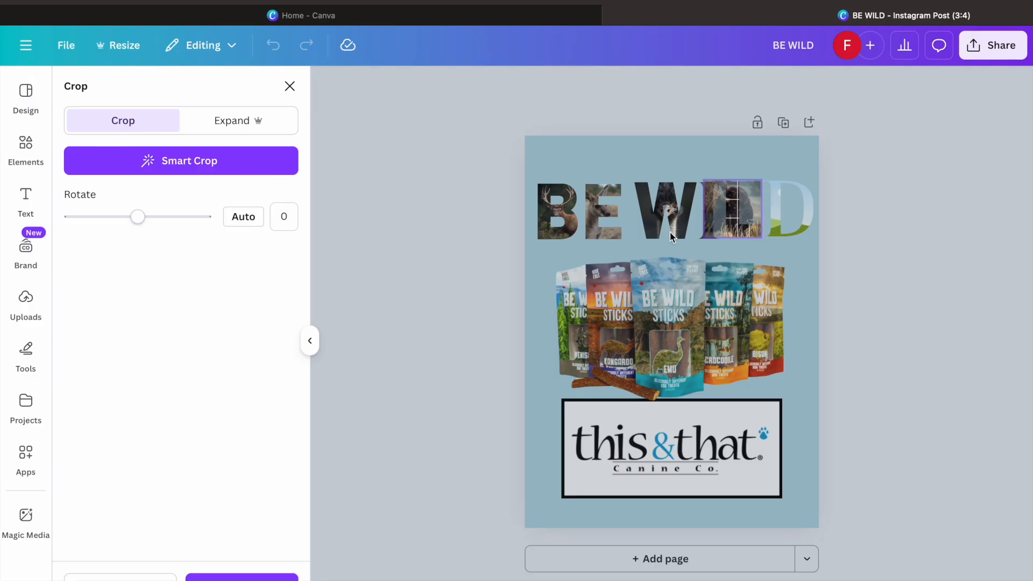
pyautogui.press('Return')
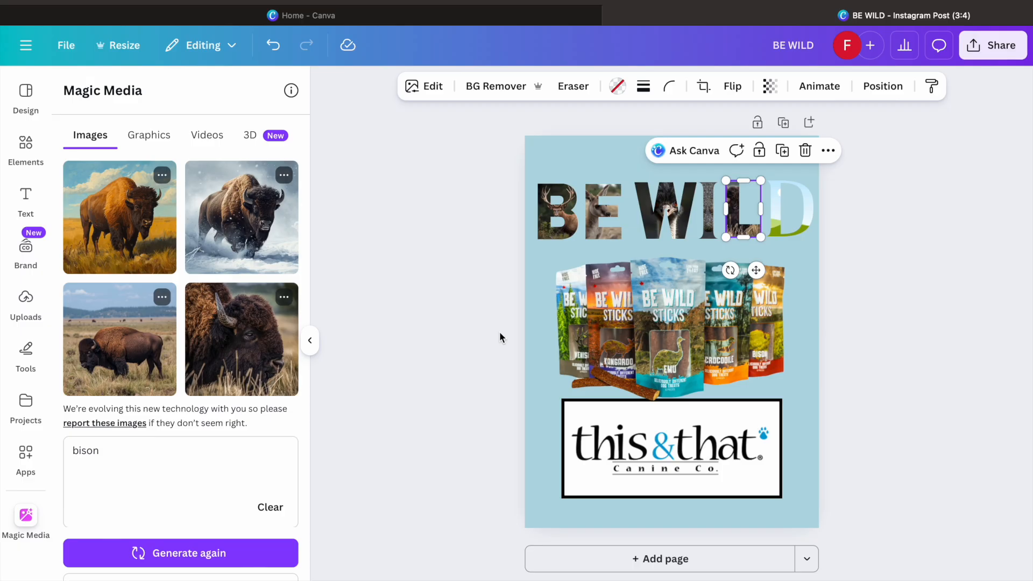
# Readjust the bison image's crop inside the L frame, moving the picture slightly back to the right
pyautogui.doubleClick(735, 216)
pyautogui.moveTo(743, 218); pyautogui.dragTo(746, 197)
pyautogui.click(899, 219)
pyautogui.doubleClick(734, 206)
pyautogui.moveTo(734, 206); pyautogui.dragTo(752, 209)
pyautogui.click(861, 258)
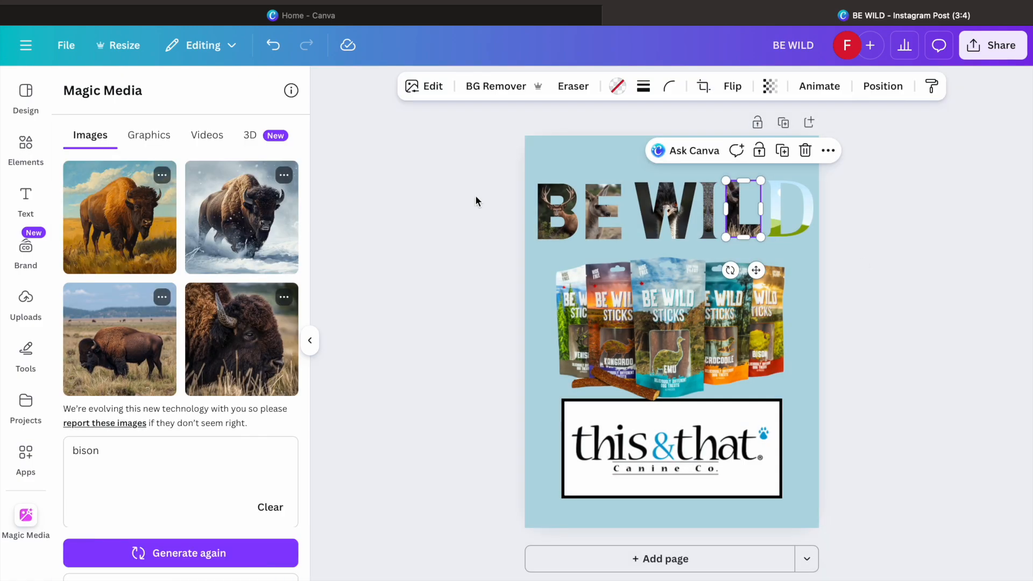
# Clear the bison prompt, enter "be wild sticks" instead and generate new images
pyautogui.click(114, 448)
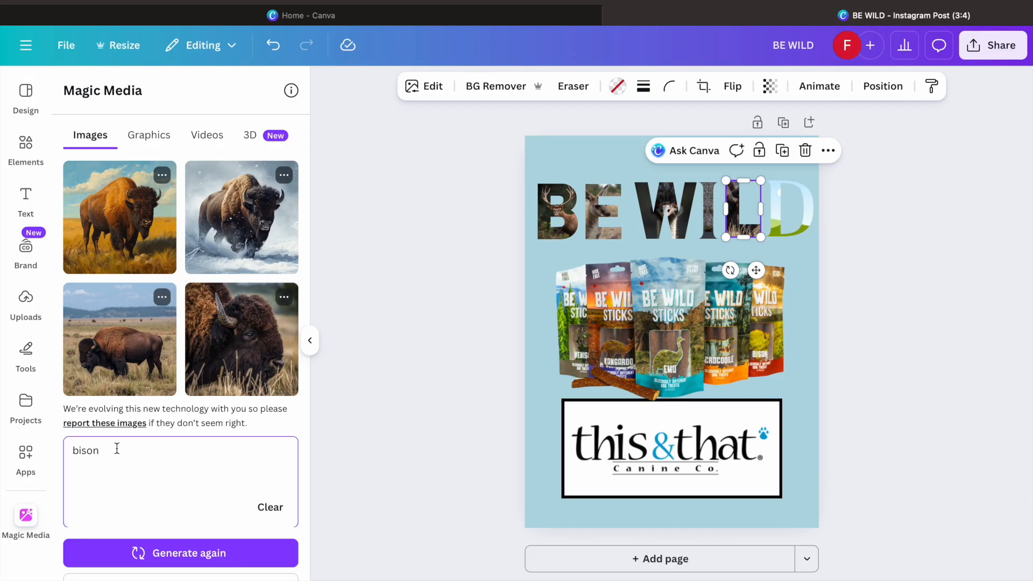
pyautogui.press('BackSpace')
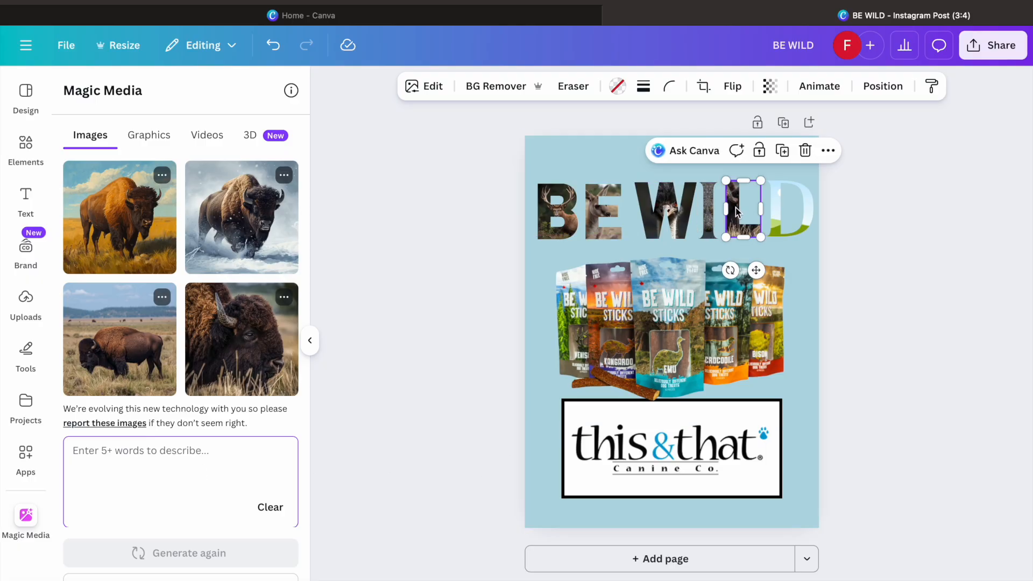
pyautogui.click(477, 298)
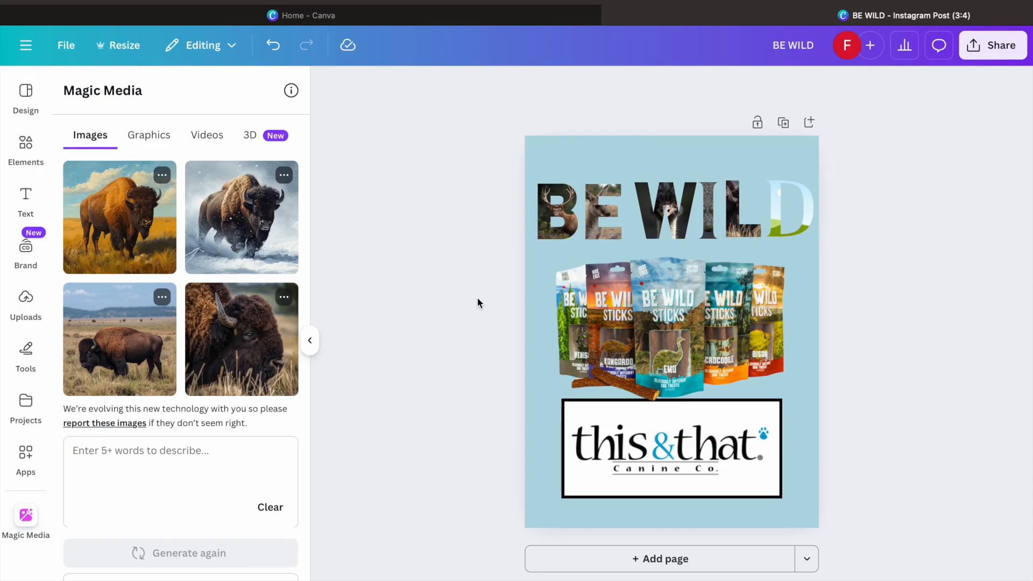
pyautogui.click(558, 211)
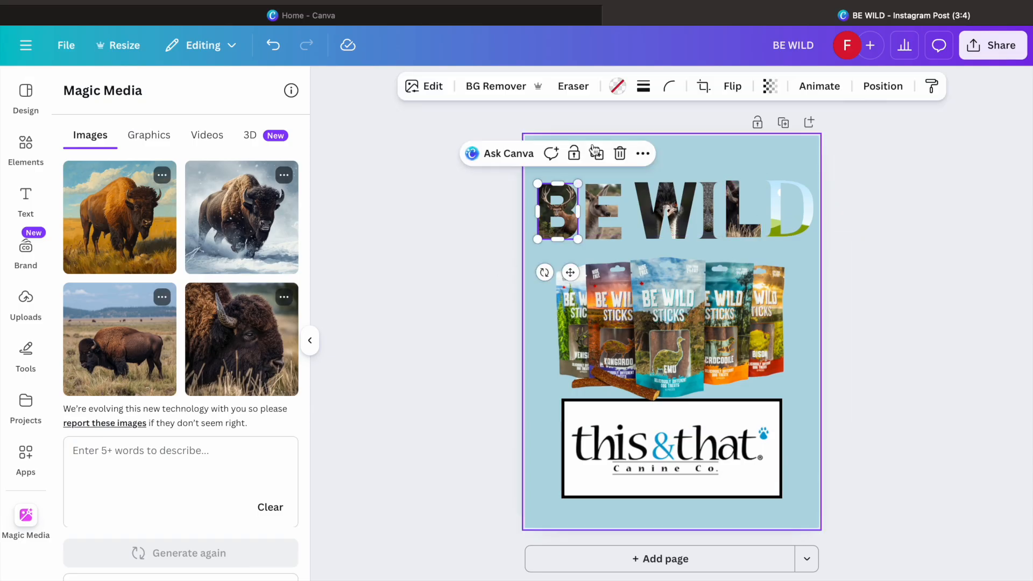
pyautogui.click(654, 90)
pyautogui.click(424, 198)
pyautogui.click(176, 461)
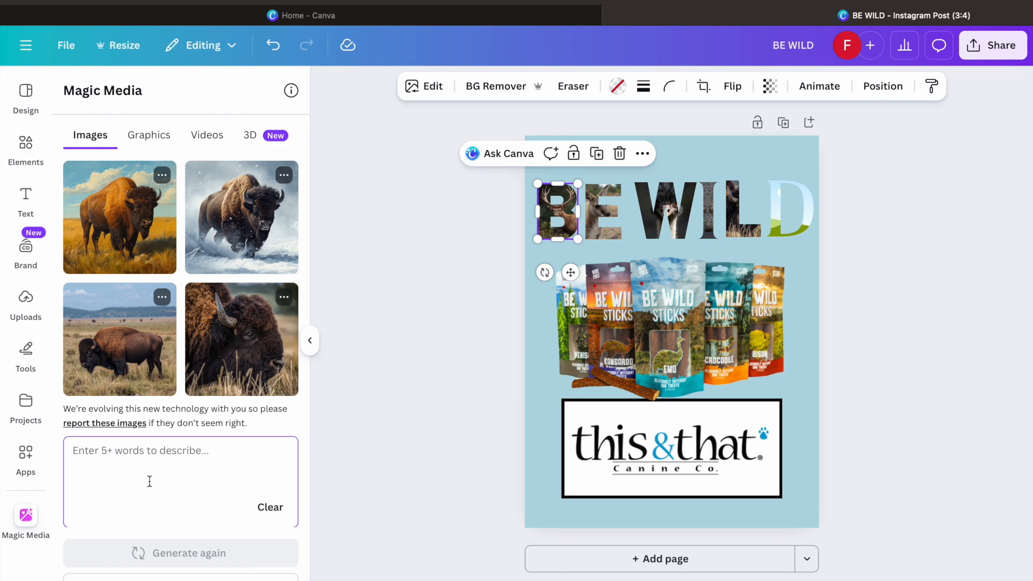
pyautogui.write('b')
pyautogui.press('BackSpace')
pyautogui.write('be wild')
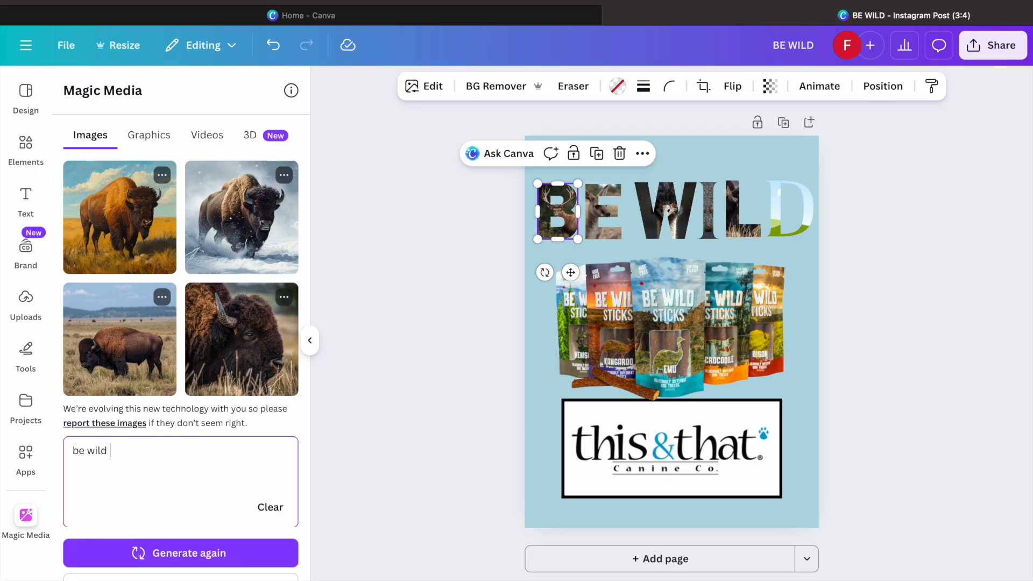
pyautogui.write(' sticks')
pyautogui.press('Return')
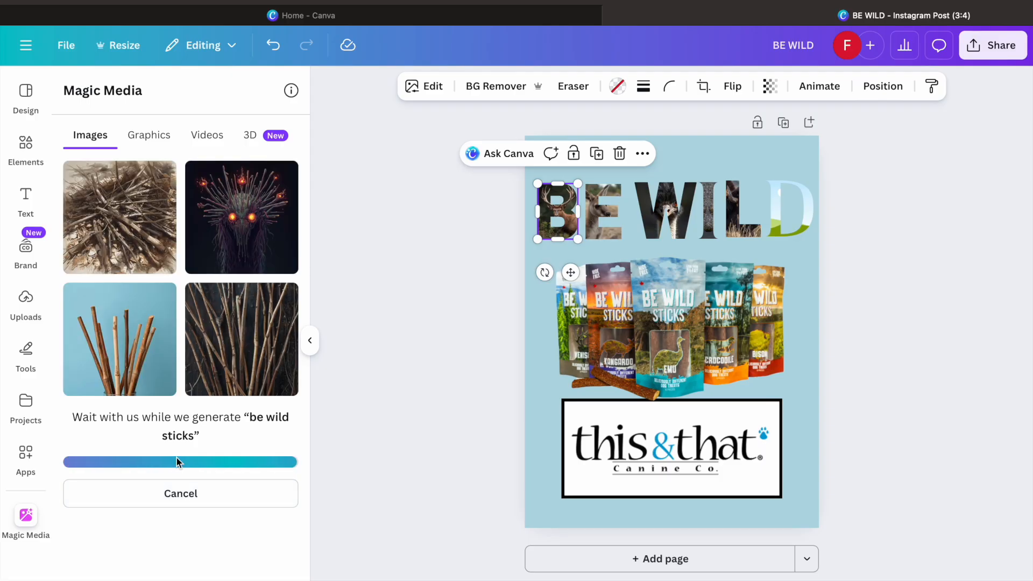
# Generate images from the prompt "this and that be wild dog treat sticks" and fill the D frame with the close-up treat sticks image
pyautogui.moveTo(139, 451); pyautogui.dragTo(70, 451)
pyautogui.press('BackSpace')
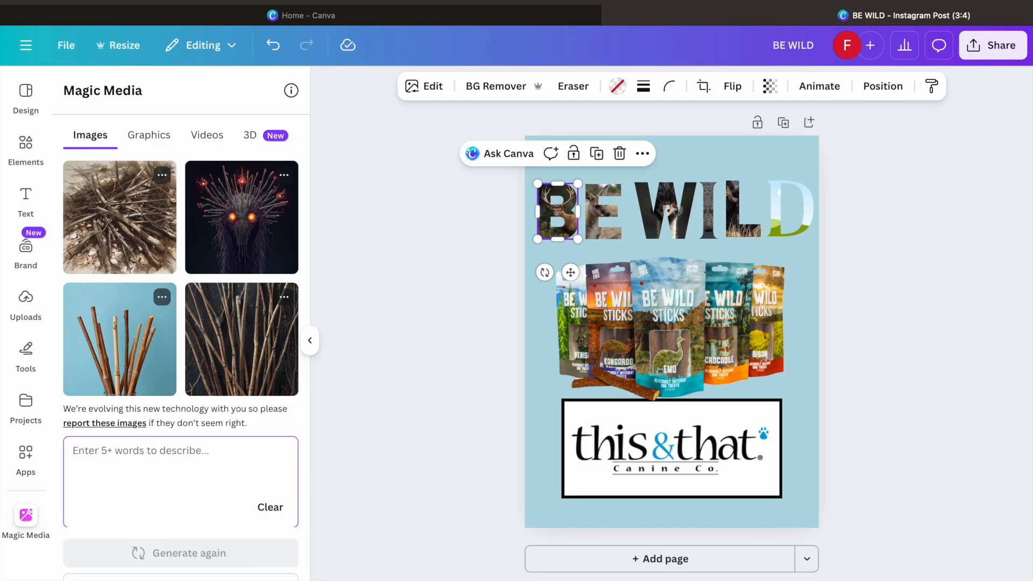
pyautogui.write('thi')
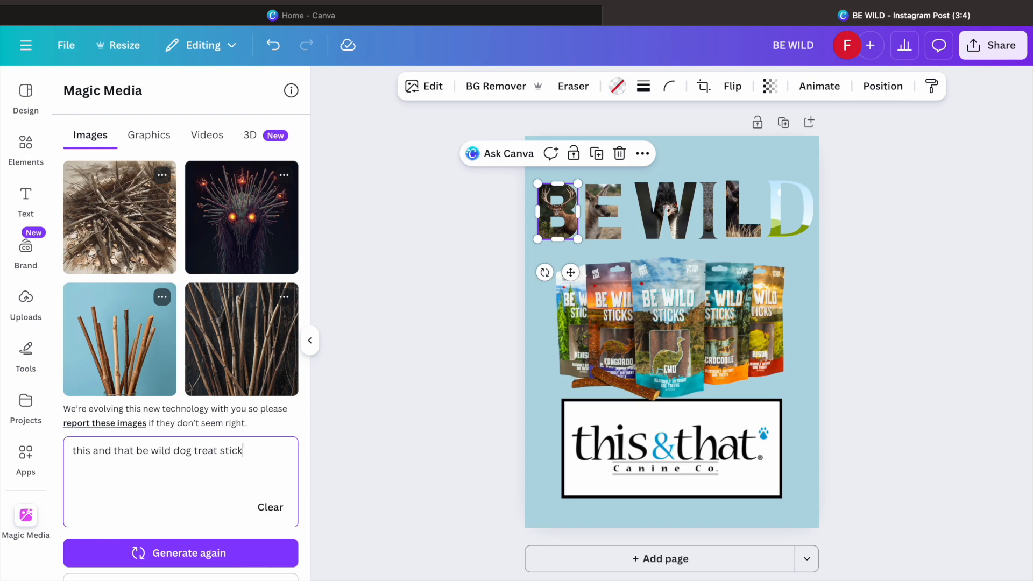
pyautogui.write('s')
pyautogui.press('Return')
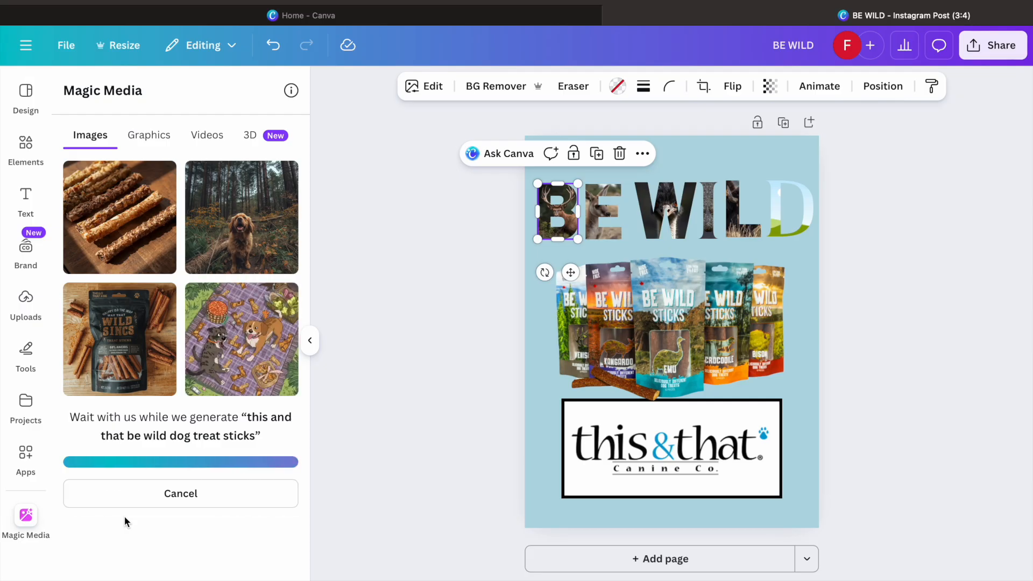
pyautogui.moveTo(130, 236); pyautogui.dragTo(775, 215)
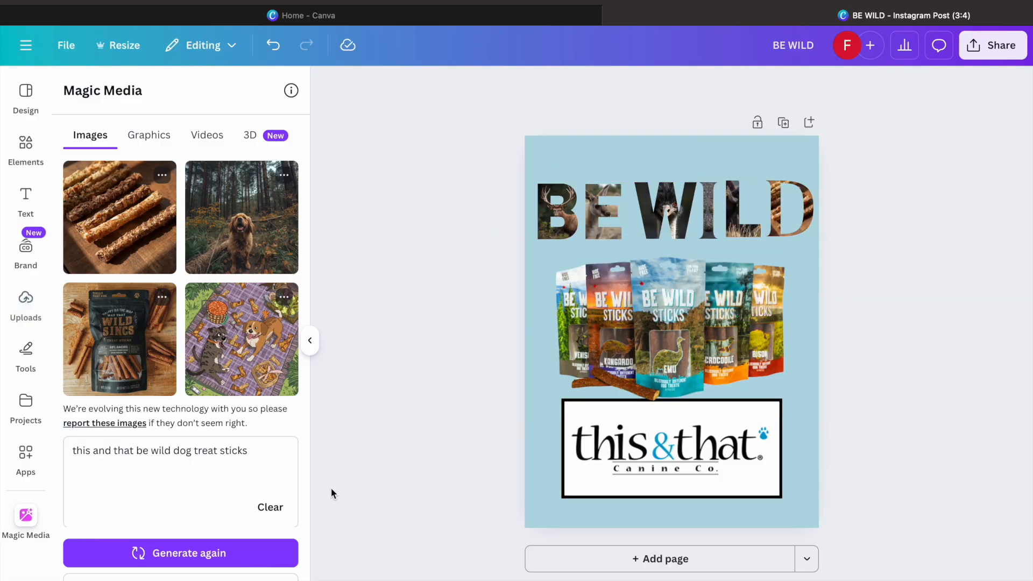
# Add a solid border with a stroke weight of 10 to the B frame
pyautogui.click(557, 219)
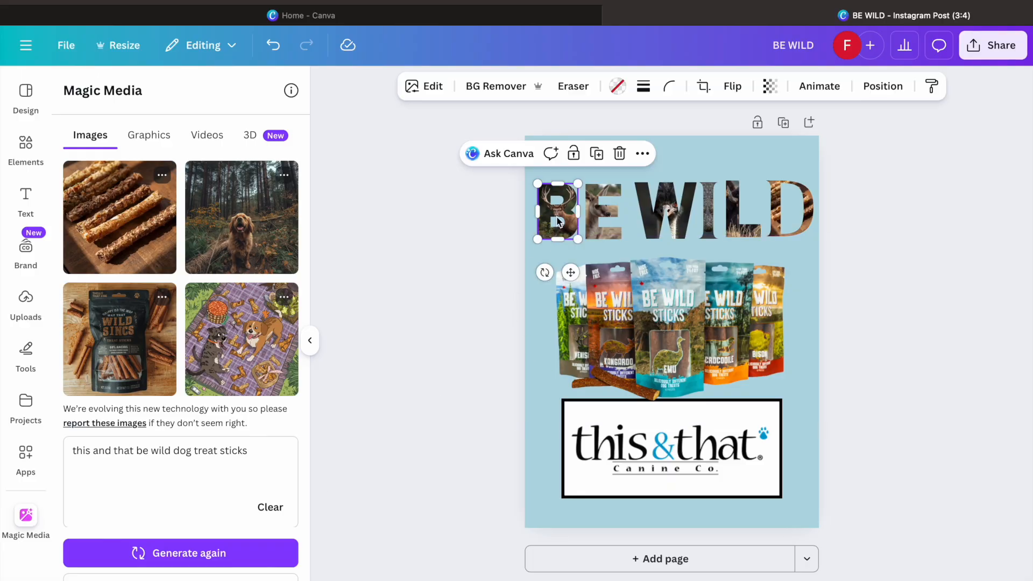
pyautogui.click(644, 87)
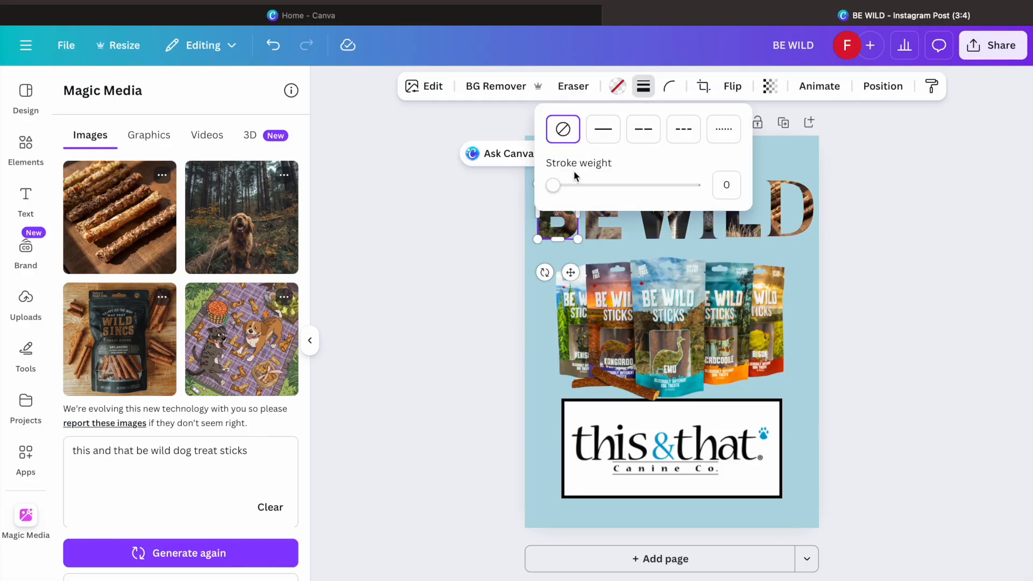
pyautogui.moveTo(557, 187); pyautogui.dragTo(572, 189)
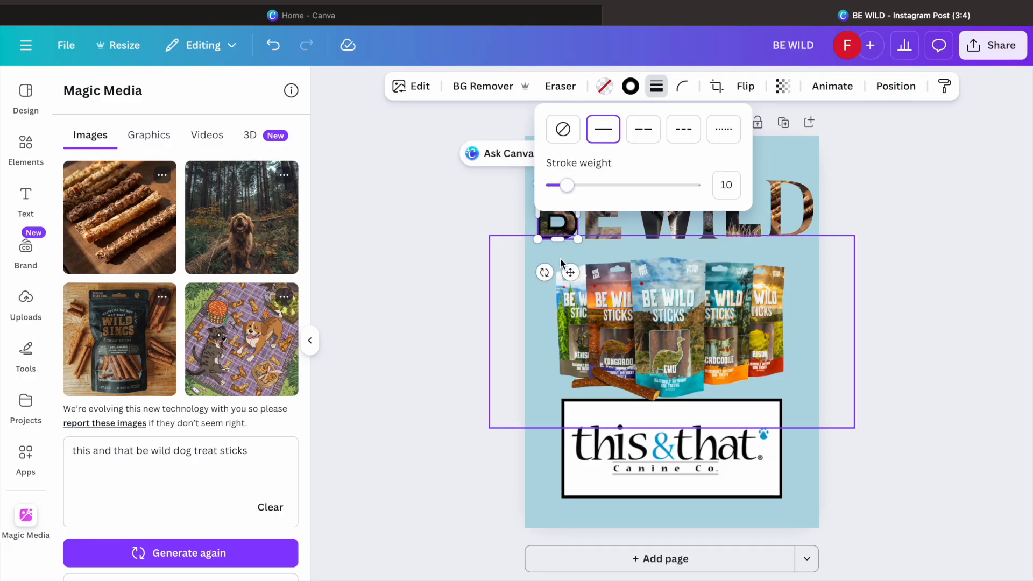
pyautogui.click(547, 274)
# Give the E frame a solid border with a stroke weight of 10
pyautogui.click(614, 216)
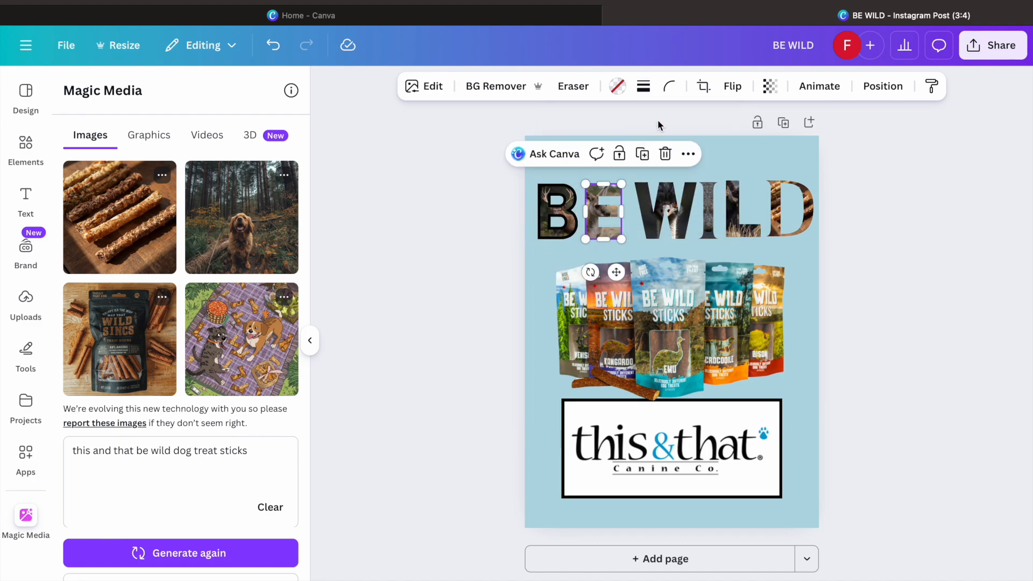
pyautogui.click(645, 89)
pyautogui.click(733, 181)
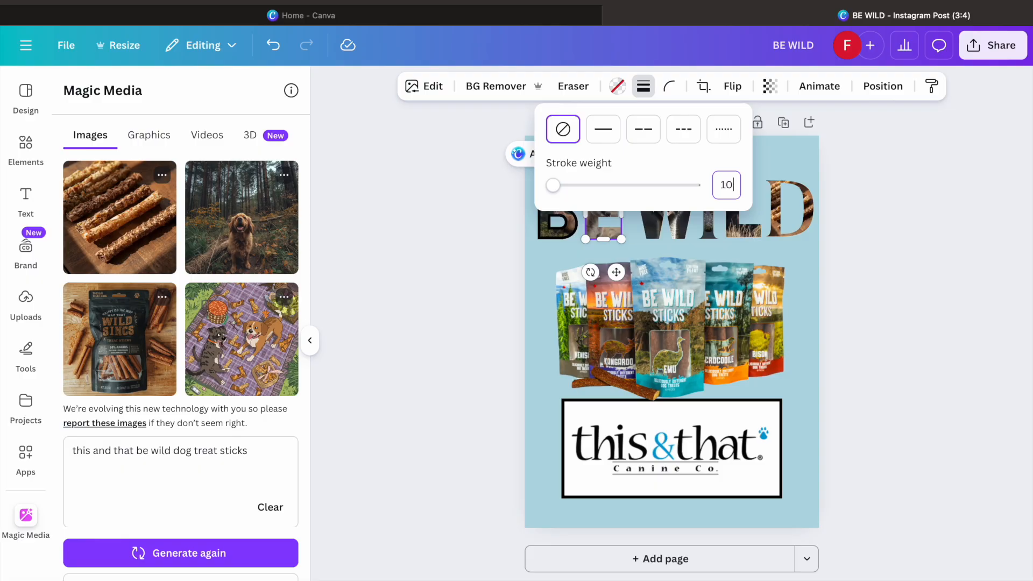
# Give the W frame a solid border with a stroke weight of 10
pyautogui.click(670, 221)
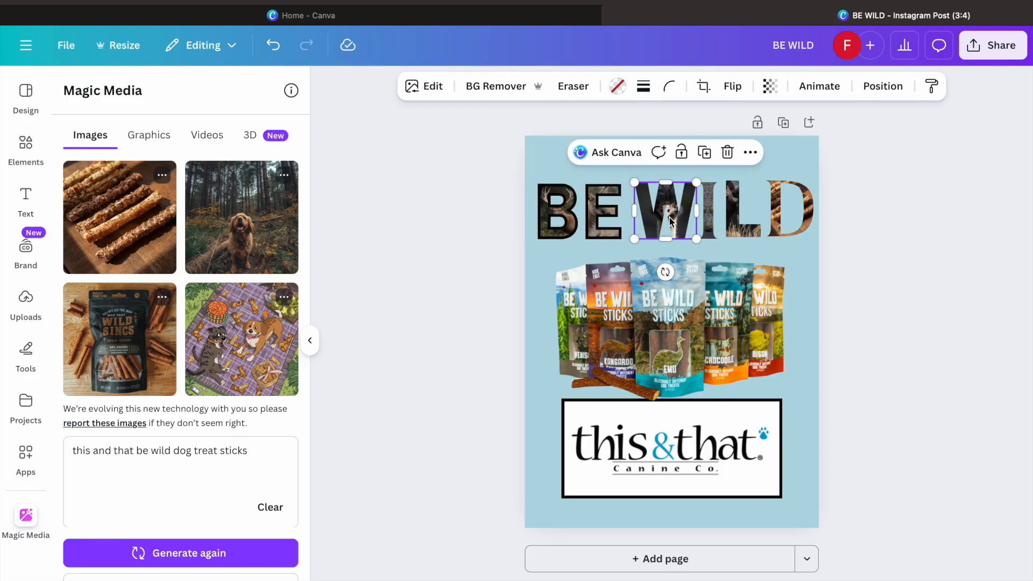
pyautogui.click(643, 86)
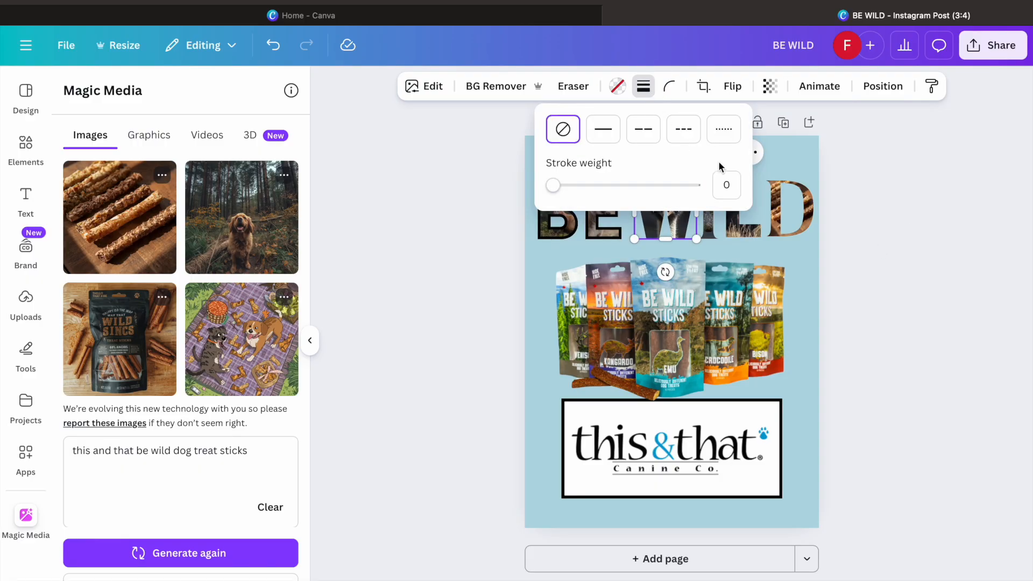
pyautogui.click(727, 184)
pyautogui.write('10')
pyautogui.press('Return')
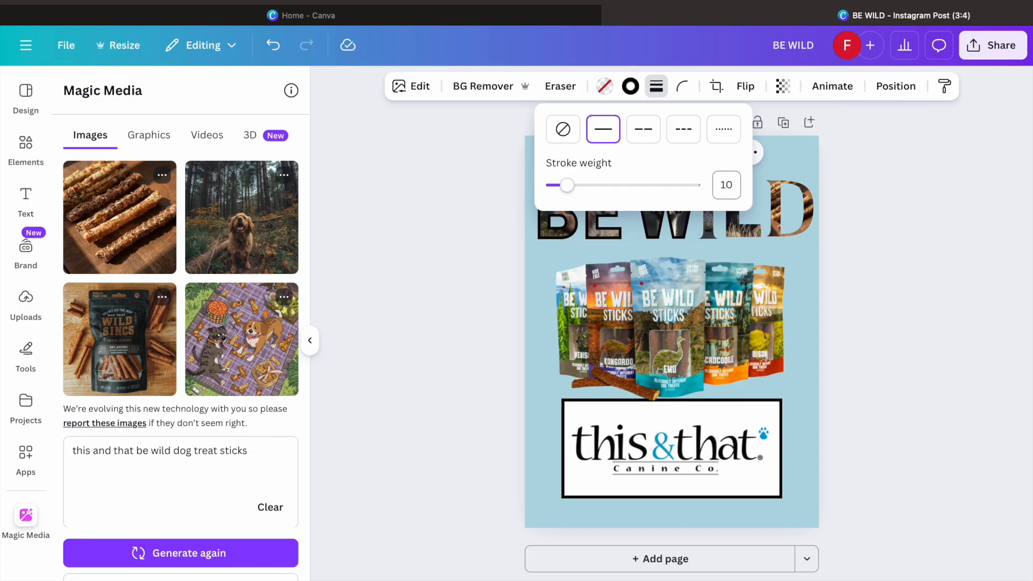
# Give the I frame a solid border with a stroke weight of 10
pyautogui.click(715, 221)
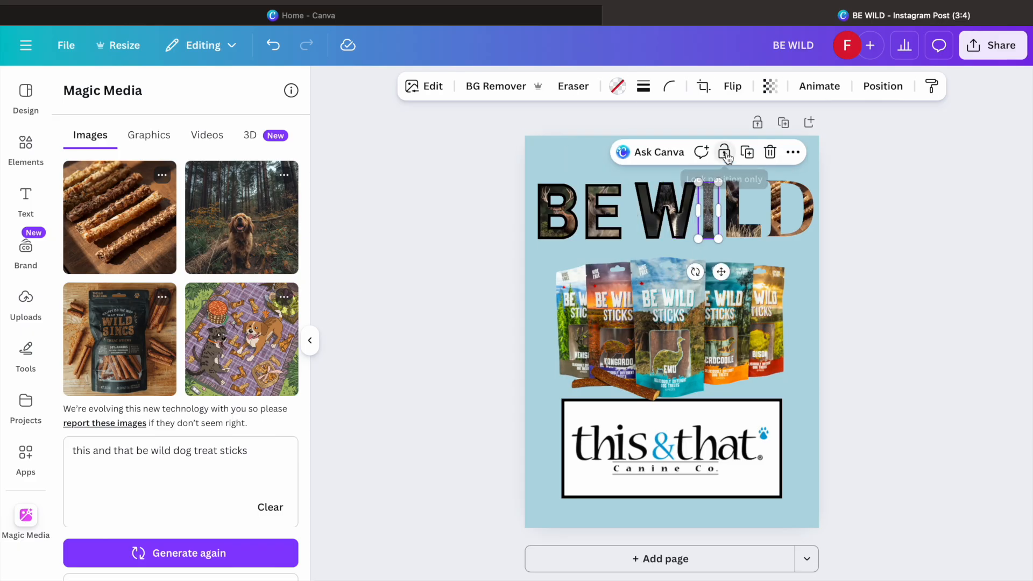
pyautogui.click(644, 86)
pyautogui.click(727, 185)
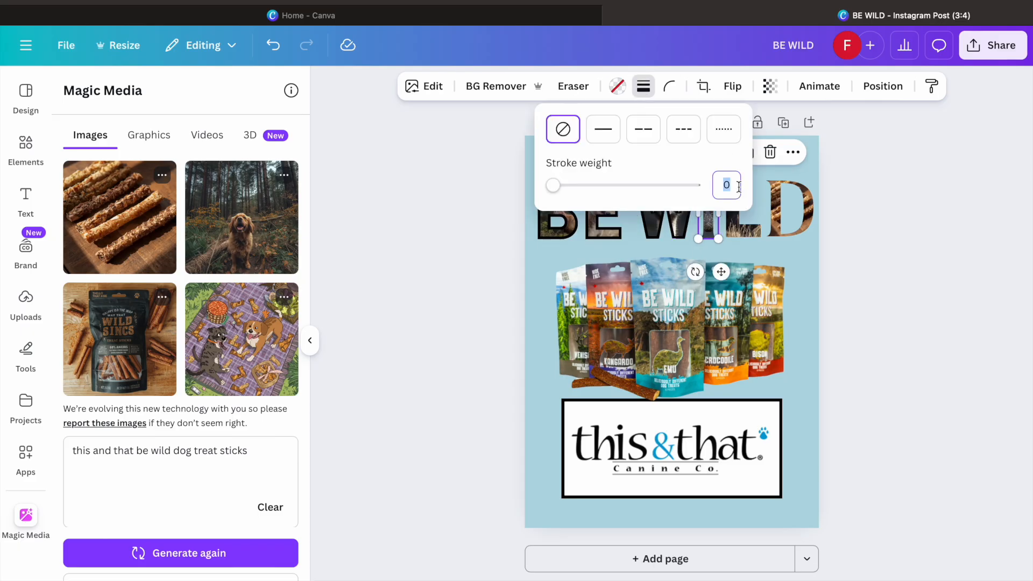
pyautogui.write('10')
pyautogui.press('Return')
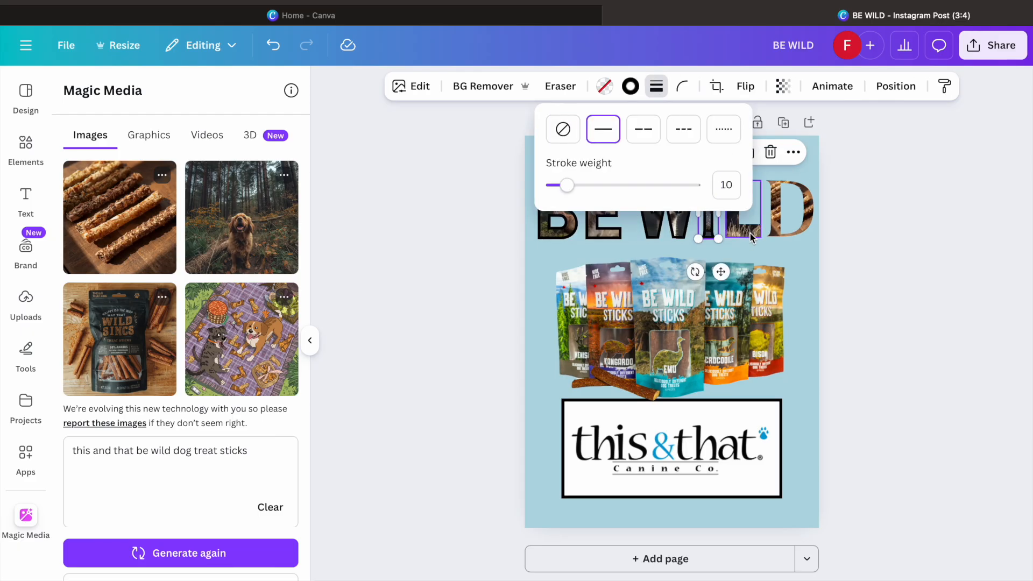
# Give the L frame a solid border with a stroke weight of 10
pyautogui.click(746, 239)
pyautogui.click(741, 232)
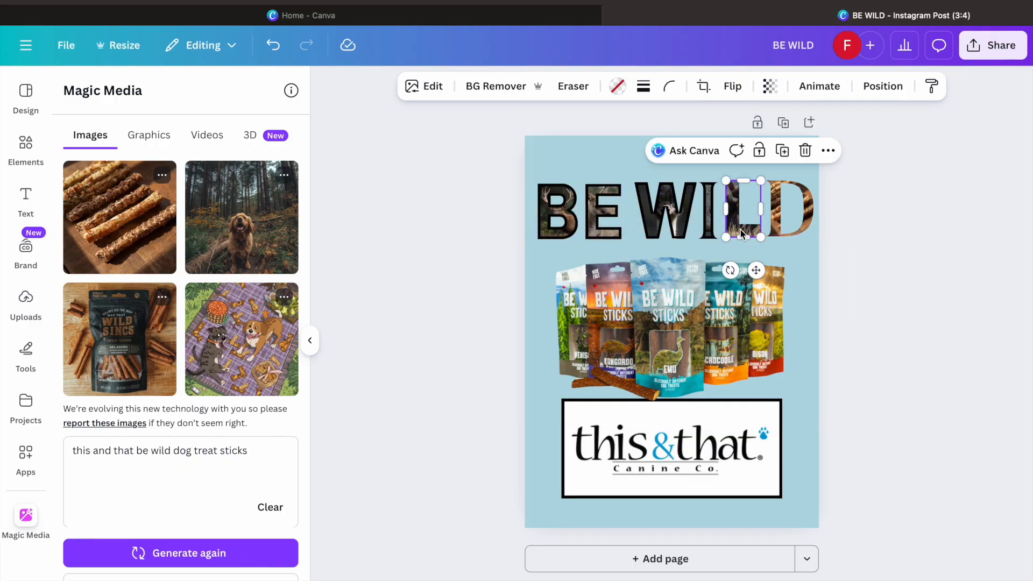
pyautogui.click(644, 86)
pyautogui.click(731, 183)
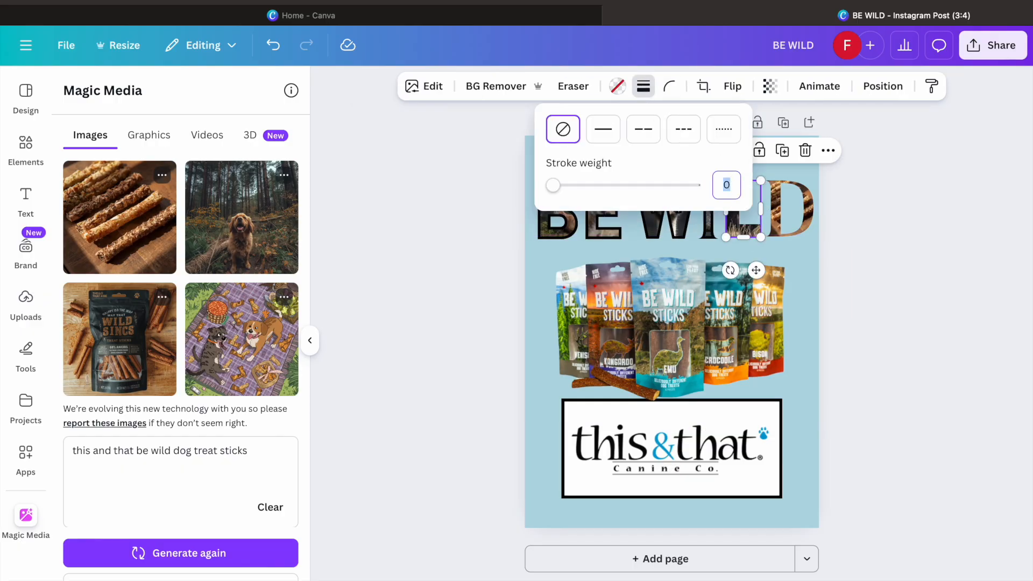
pyautogui.press('Return')
pyautogui.click(798, 217)
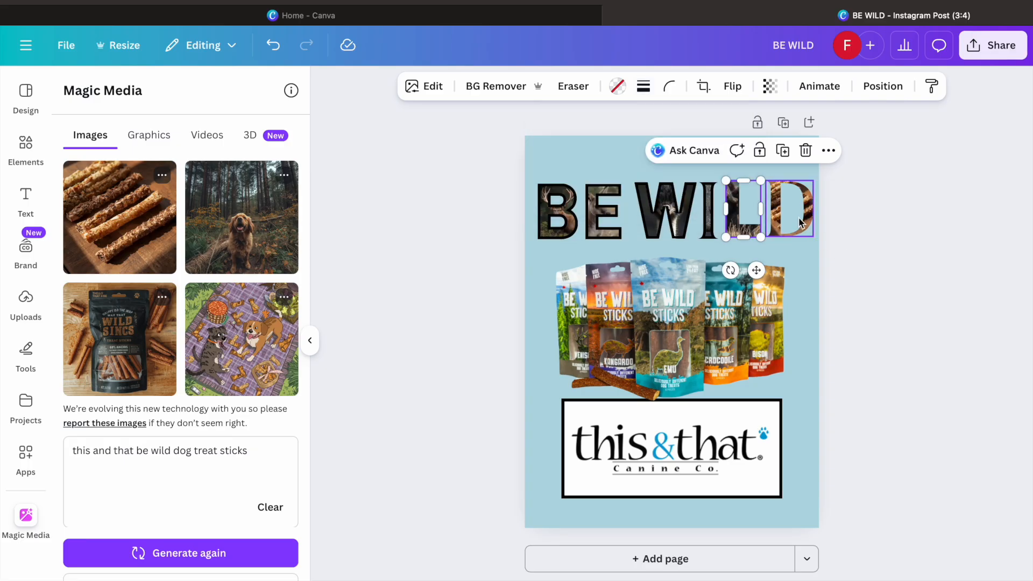
pyautogui.click(736, 214)
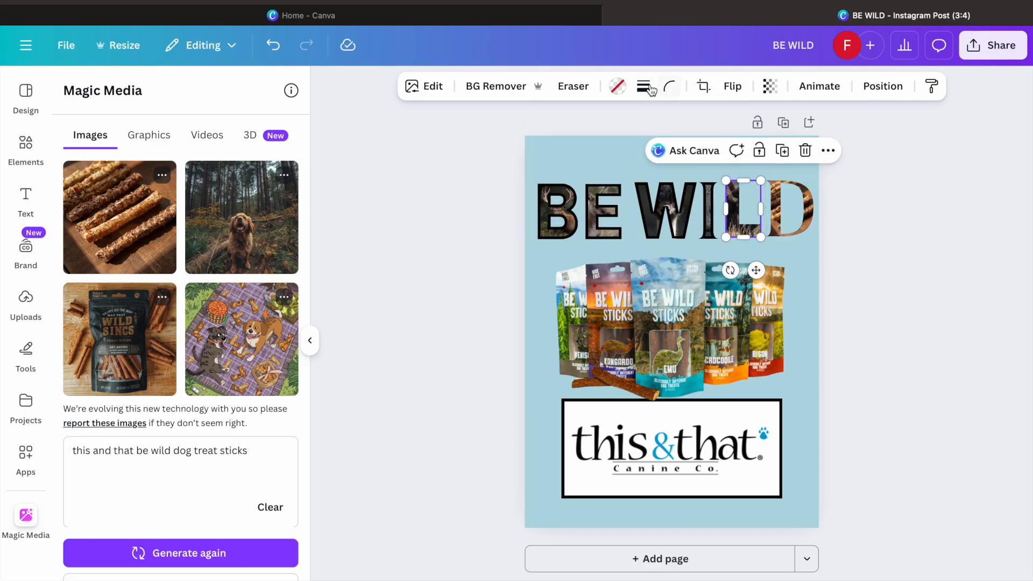
pyautogui.click(644, 87)
pyautogui.click(736, 185)
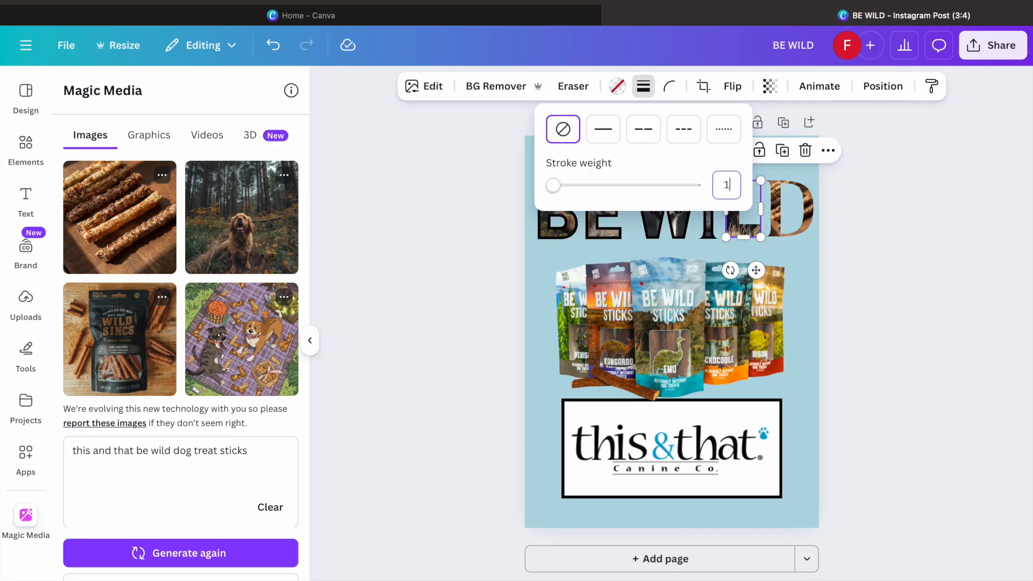
pyautogui.press('Return')
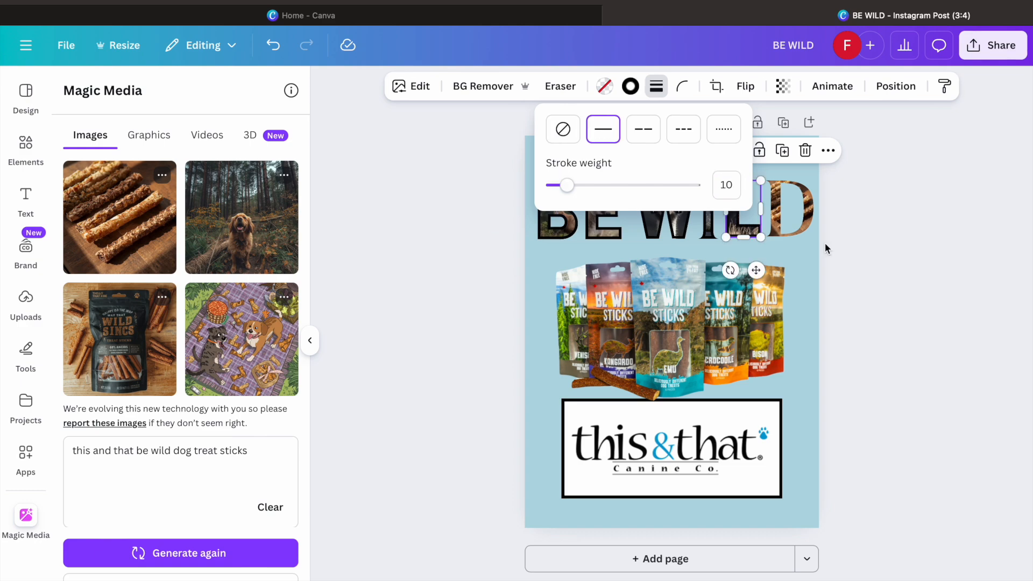
# Give the D frame a solid border with a stroke weight of 10
pyautogui.click(822, 241)
pyautogui.click(799, 223)
pyautogui.click(644, 86)
pyautogui.click(731, 184)
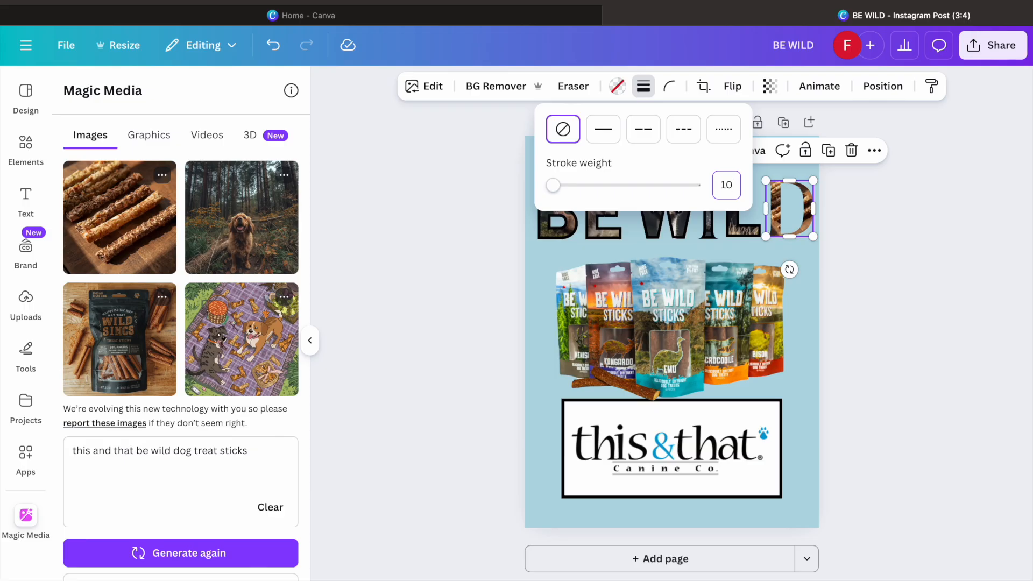
pyautogui.press('Return')
pyautogui.click(875, 265)
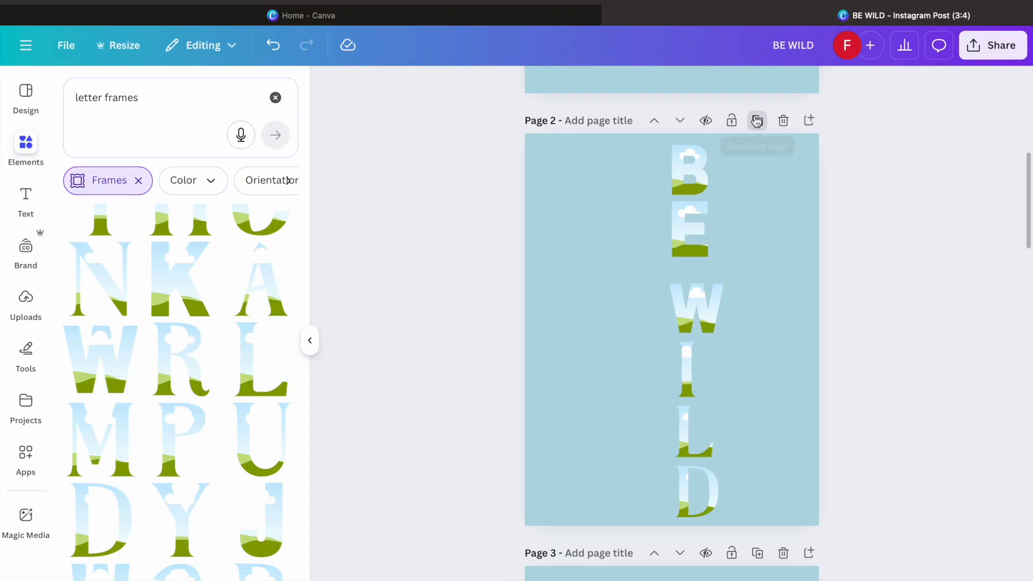
# Duplicate page 2 with the stacked BE WILD letter frames and insert the uploaded deer image on page 2
pyautogui.click(759, 120)
pyautogui.scroll(7, 801, 320)
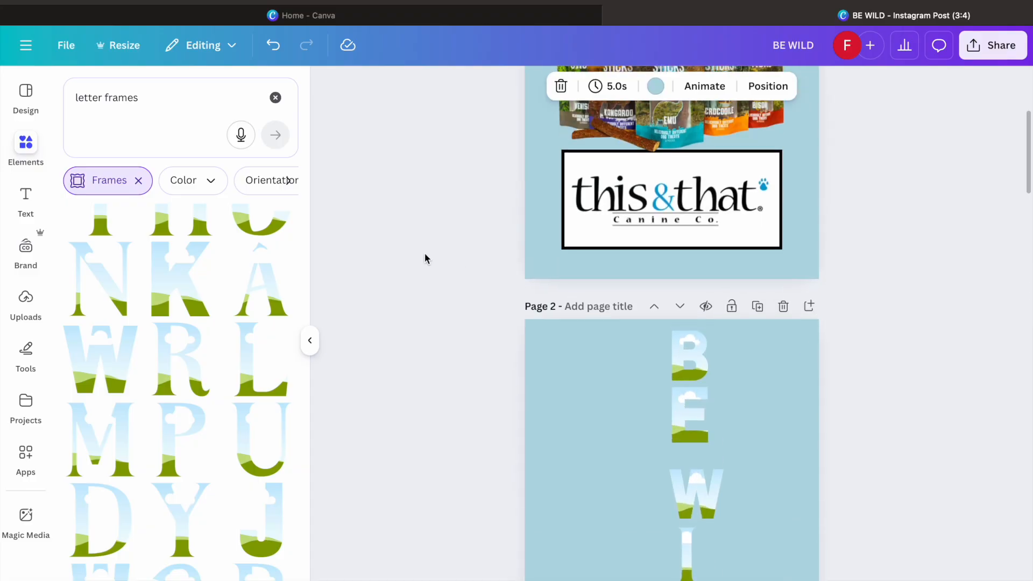
pyautogui.click(12, 294)
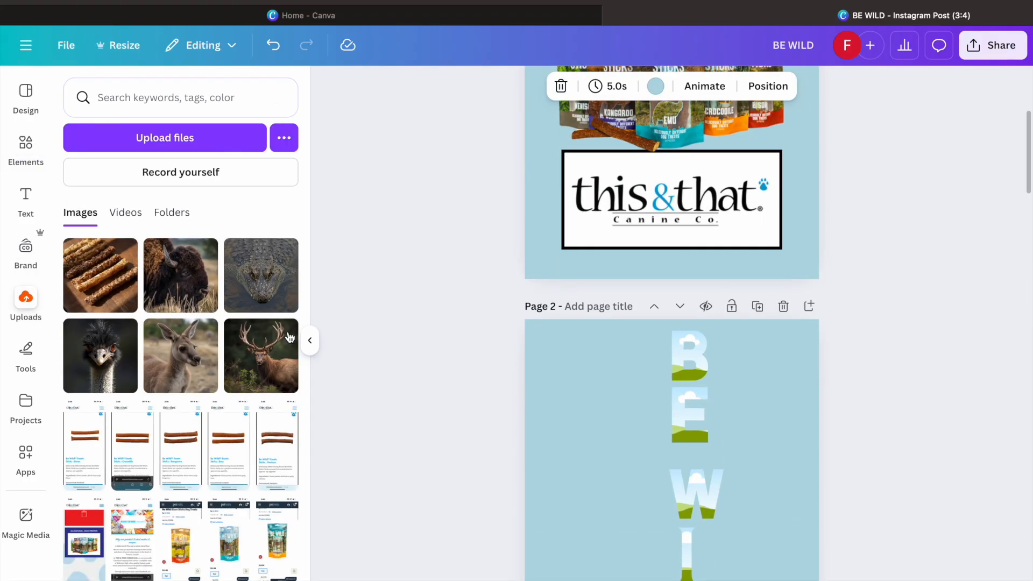
pyautogui.click(261, 356)
pyautogui.scroll(-4, 612, 280)
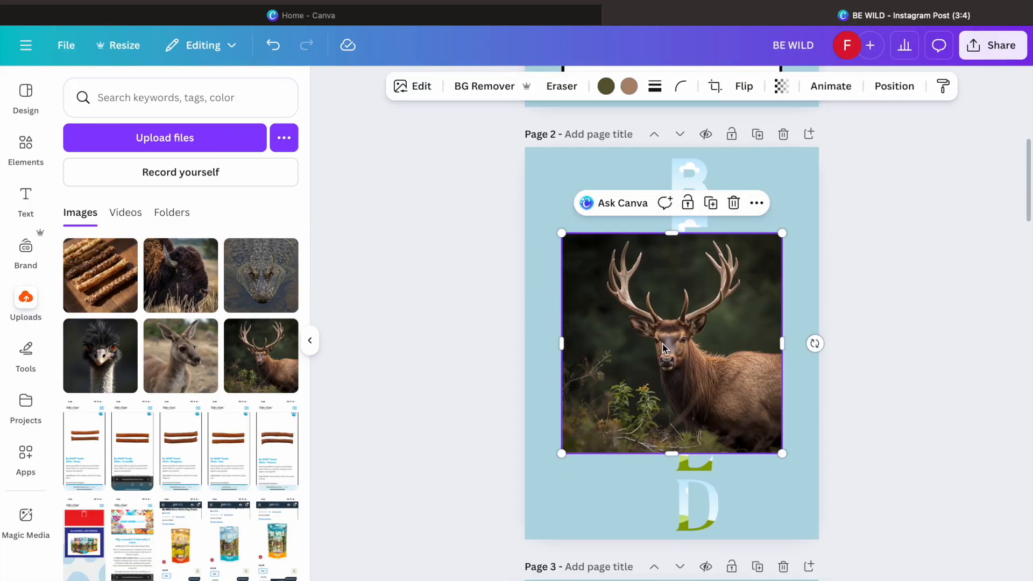
# Send the deer image one layer backward behind the letter frames
pyautogui.rightClick(666, 351)
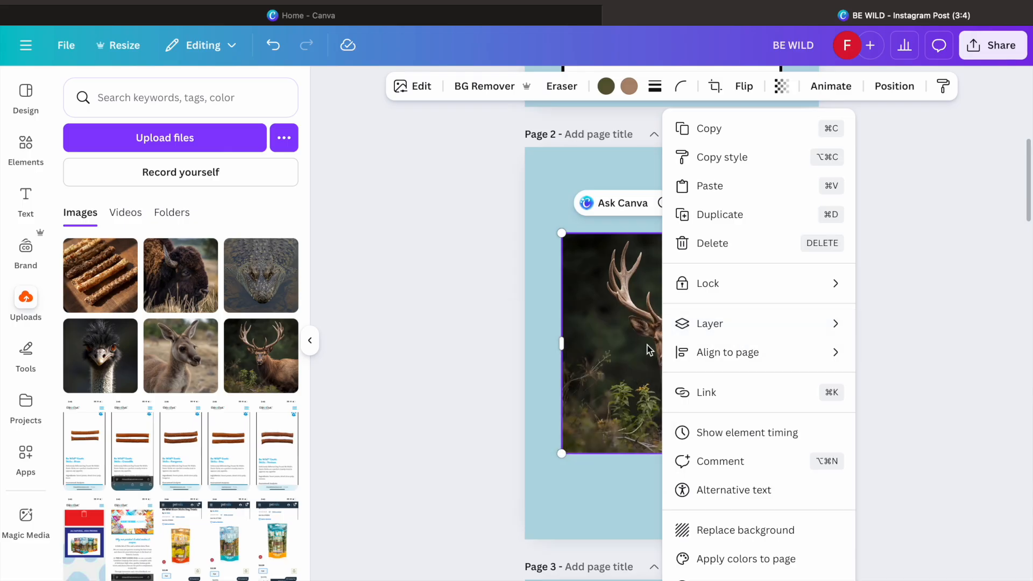
pyautogui.moveTo(699, 323)
pyautogui.click(581, 392)
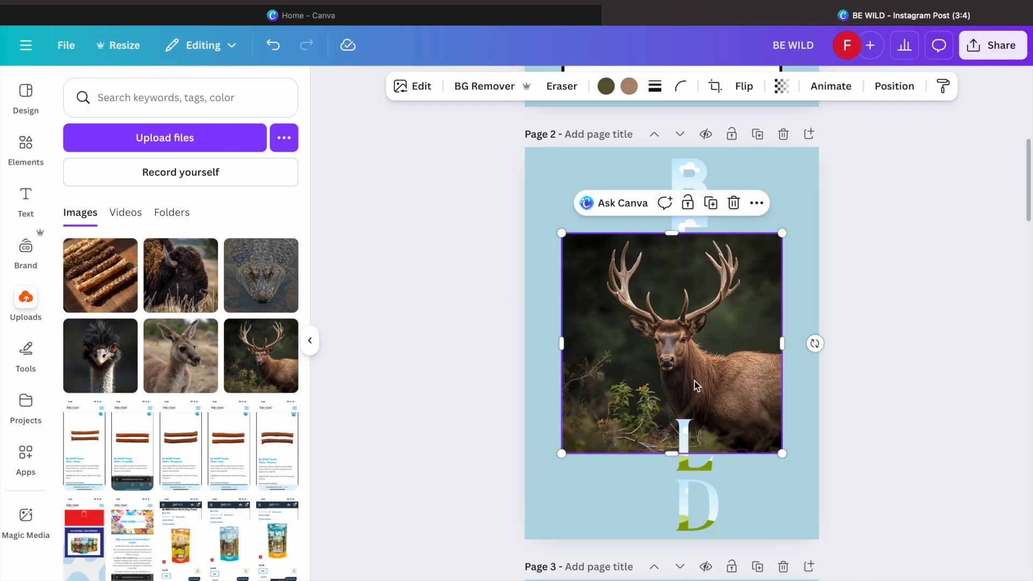
# Crop away the left part of the deer image and enlarge it to fill the right side of page 2 at full height
pyautogui.doubleClick(662, 363)
pyautogui.moveTo(566, 241); pyautogui.dragTo(655, 232)
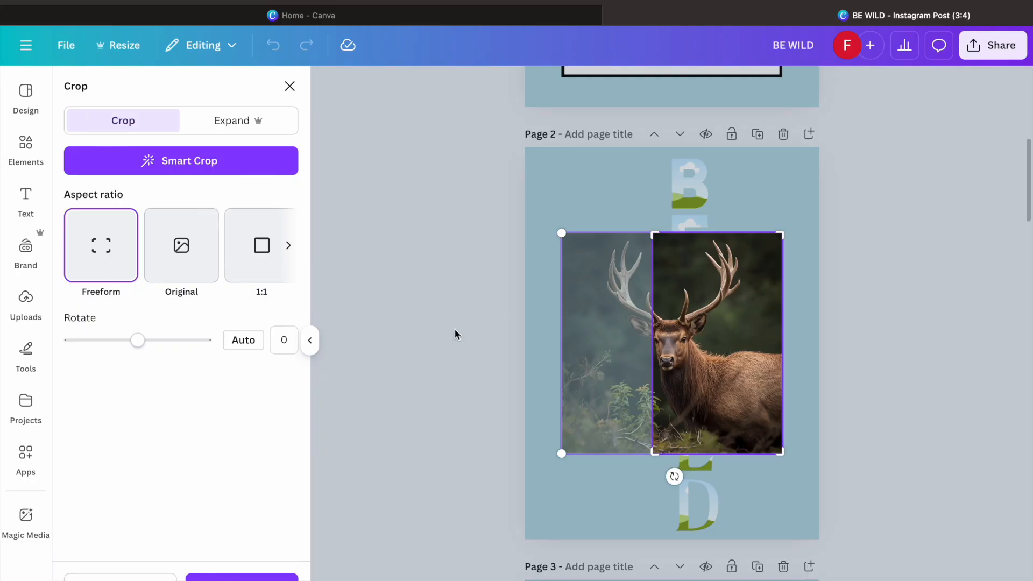
pyautogui.click(454, 334)
pyautogui.moveTo(737, 344); pyautogui.dragTo(807, 253)
pyautogui.moveTo(837, 369); pyautogui.dragTo(899, 567)
pyautogui.moveTo(777, 410); pyautogui.dragTo(784, 411)
pyautogui.click(464, 470)
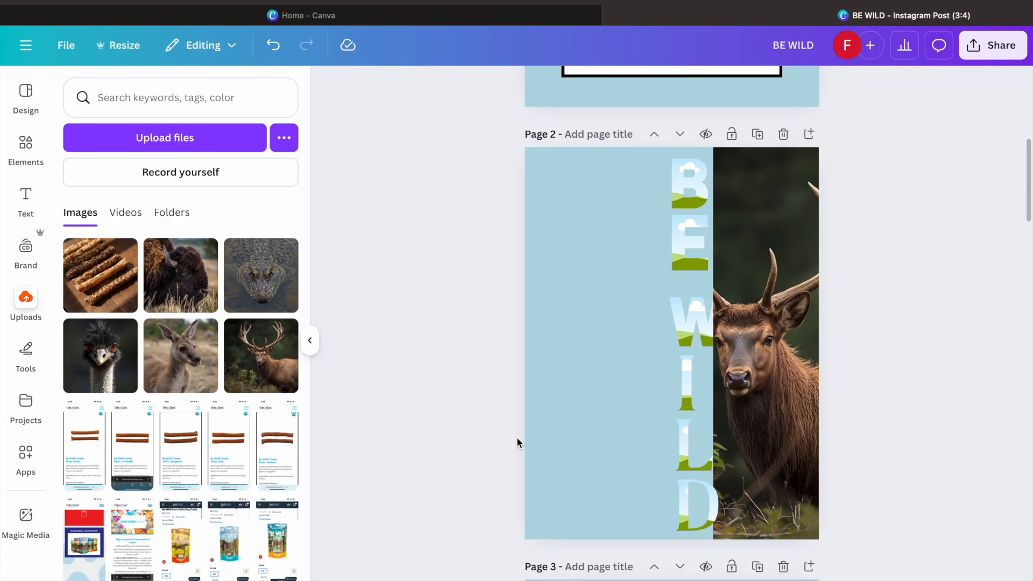
# Send the large deer image to the back and shift it slightly left under the letter column
pyautogui.rightClick(779, 360)
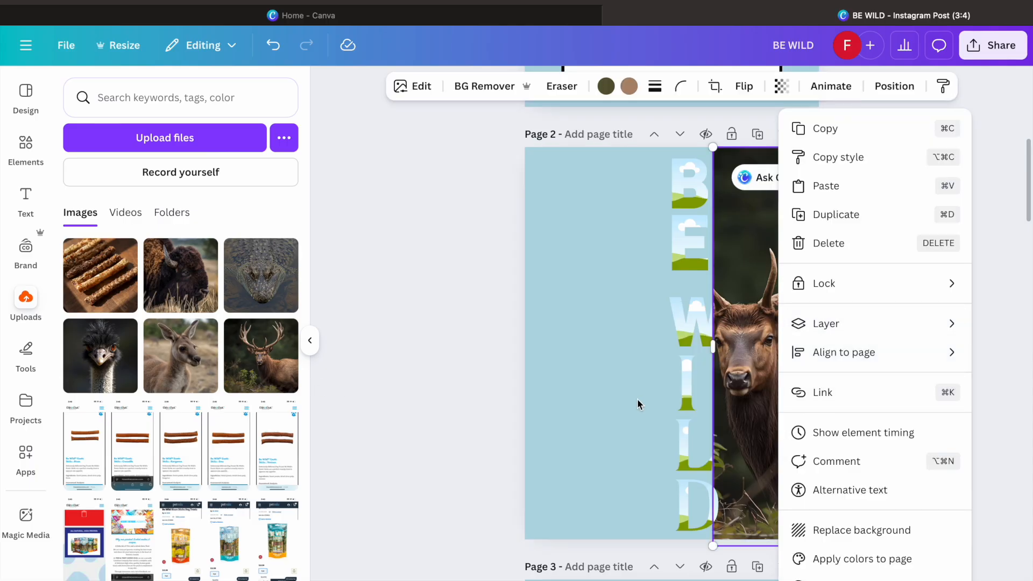
pyautogui.moveTo(816, 322)
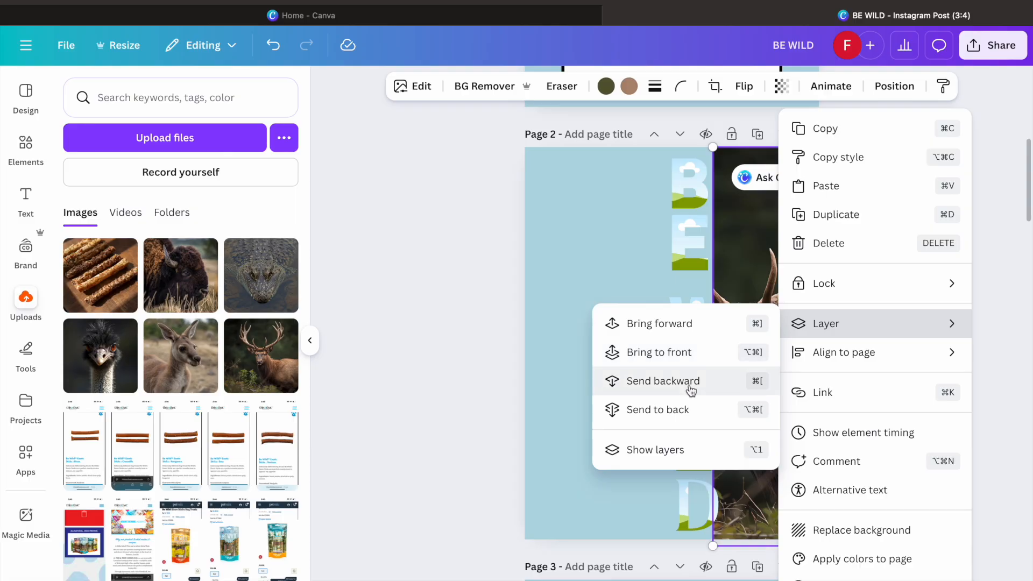
pyautogui.click(689, 410)
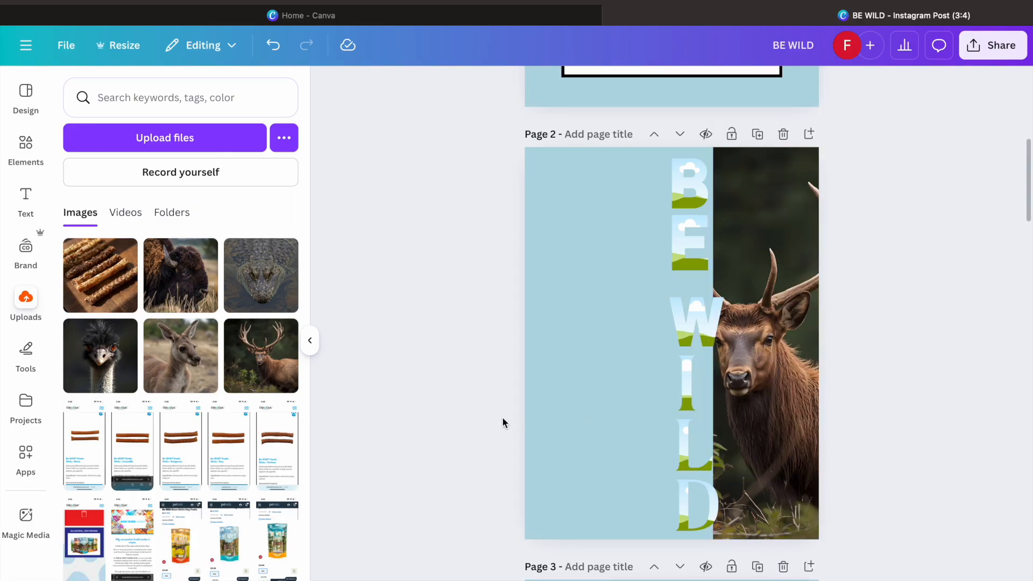
pyautogui.moveTo(791, 331); pyautogui.dragTo(787, 330)
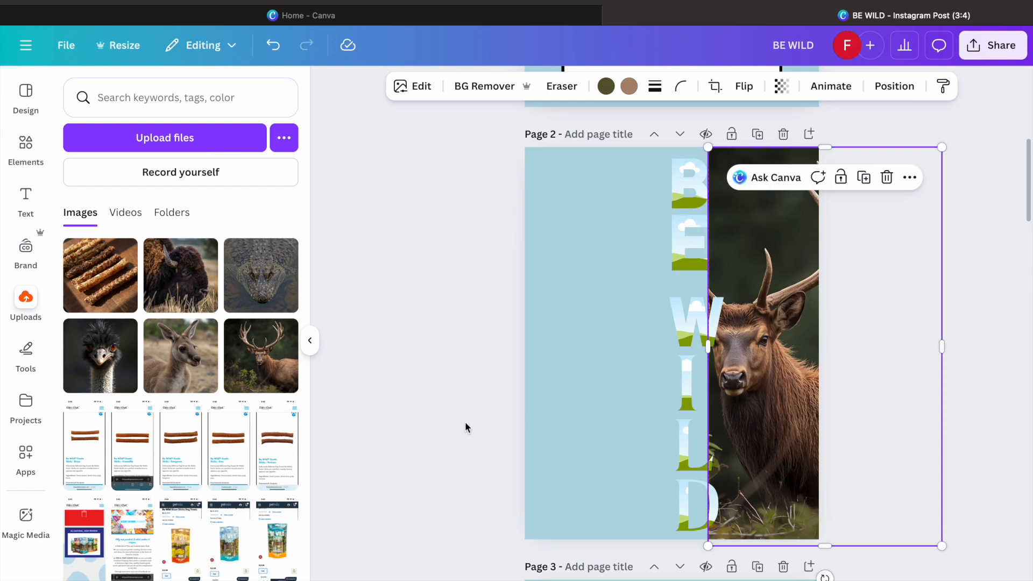
pyautogui.click(454, 423)
# Fill the B frame with the deer image, scaled and positioned to line up with the large deer behind it
pyautogui.moveTo(259, 365); pyautogui.dragTo(857, 93)
pyautogui.doubleClick(683, 187)
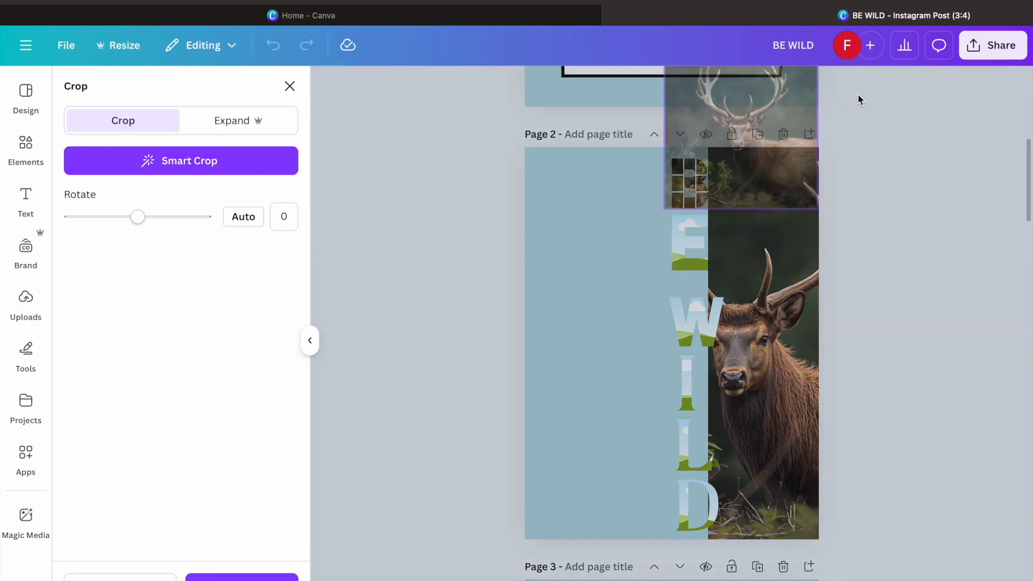
pyautogui.moveTo(815, 211); pyautogui.dragTo(1030, 428)
pyautogui.moveTo(867, 307); pyautogui.dragTo(855, 472)
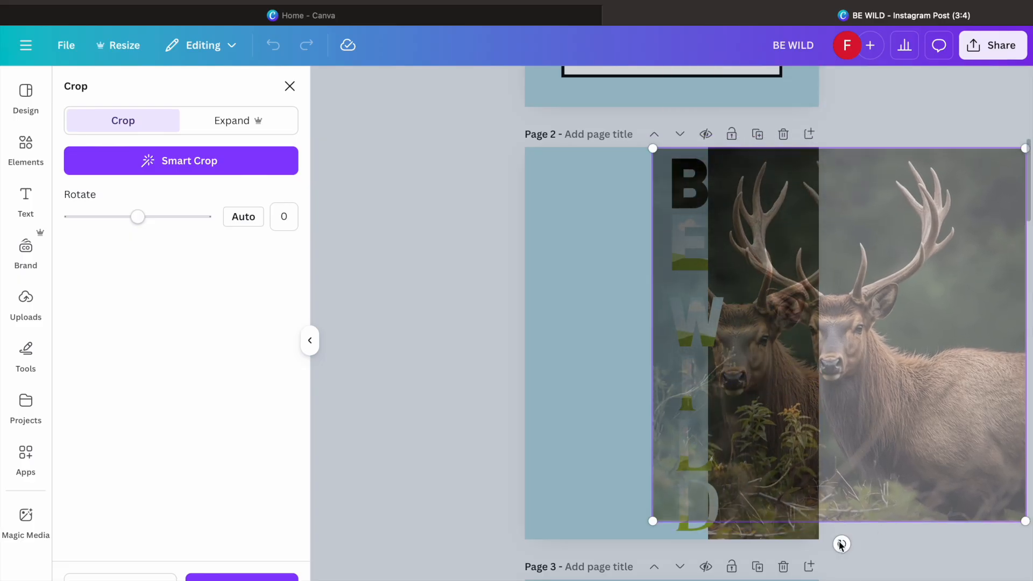
pyautogui.moveTo(655, 521); pyautogui.dragTo(597, 567)
pyautogui.moveTo(860, 459); pyautogui.dragTo(781, 458)
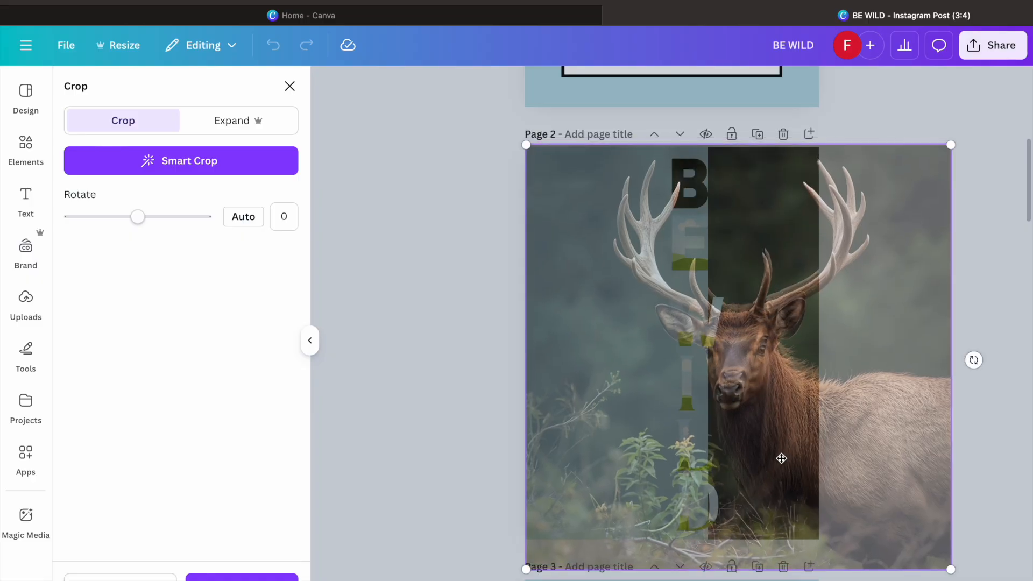
pyautogui.click(422, 453)
pyautogui.click(422, 449)
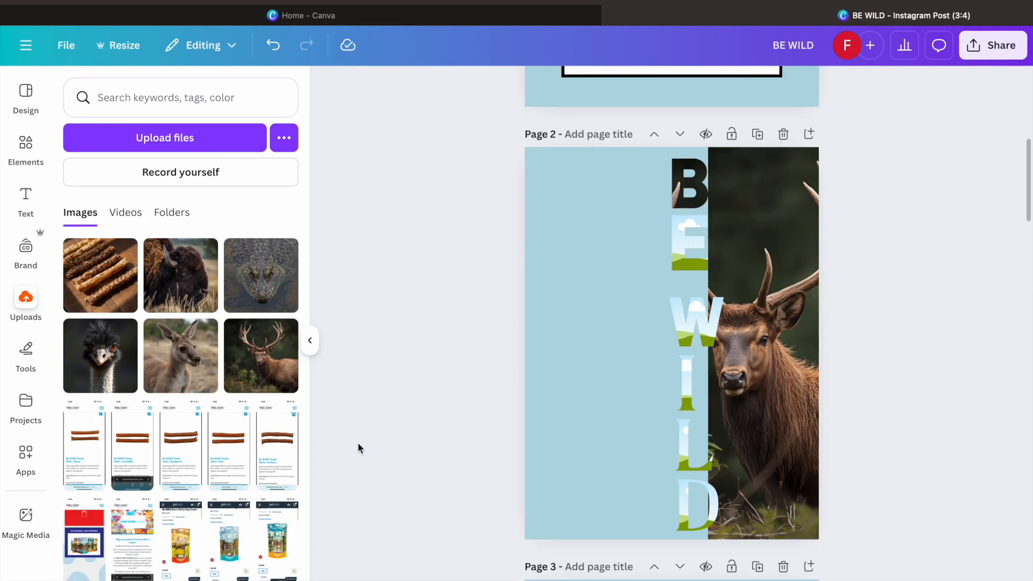
# Fill the E frame with an enlarged deer image, adjusting its crop to line up with the large deer
pyautogui.click(261, 355)
pyautogui.moveTo(648, 315); pyautogui.dragTo(691, 282)
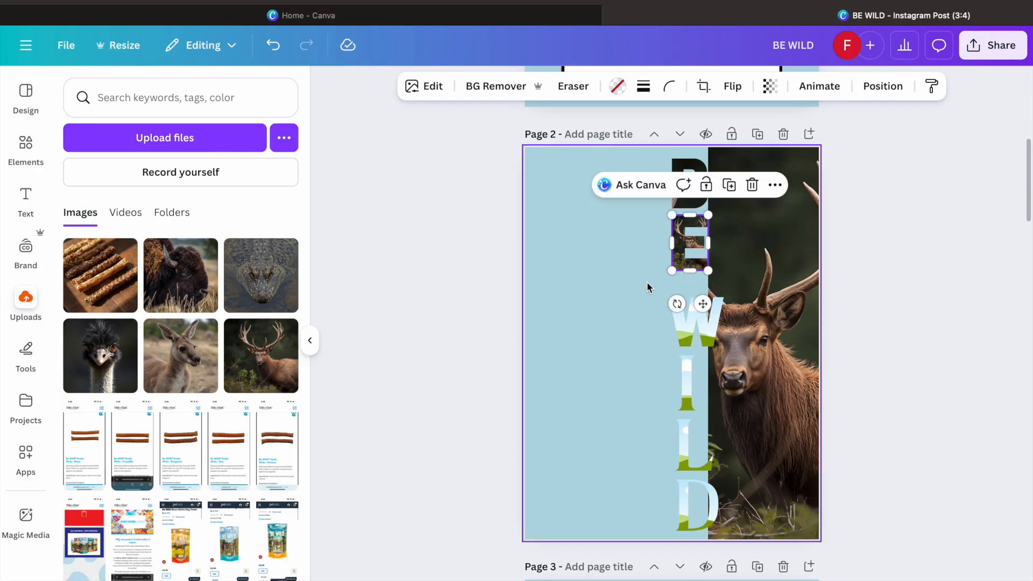
pyautogui.click(274, 46)
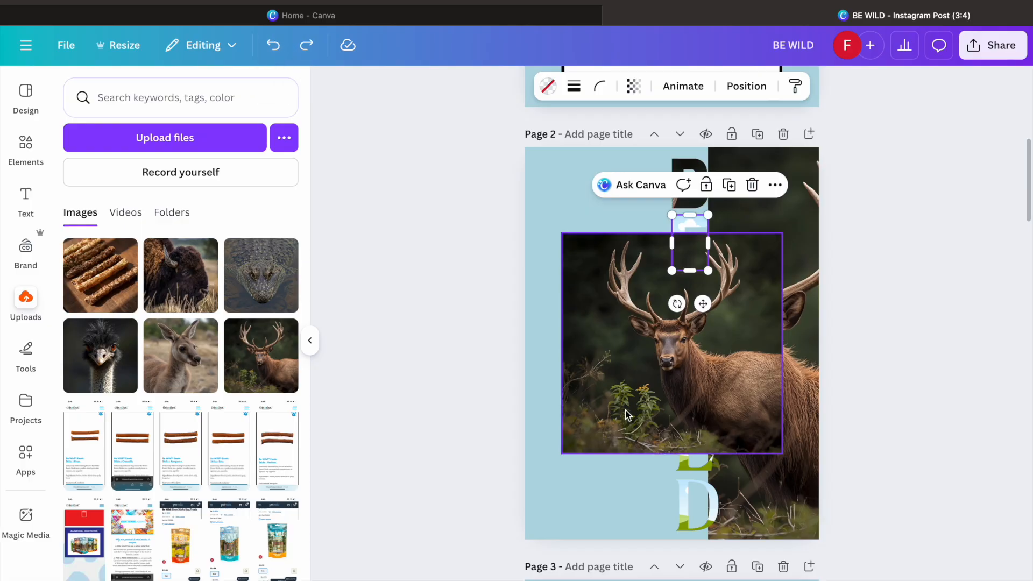
pyautogui.click(655, 371)
pyautogui.moveTo(655, 371); pyautogui.dragTo(1011, 571)
pyautogui.doubleClick(684, 252)
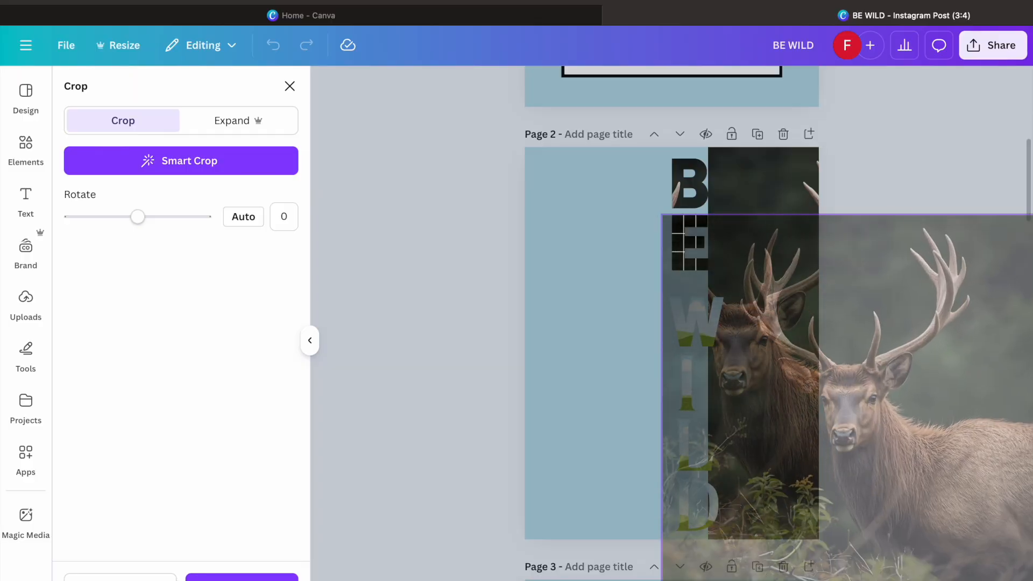
pyautogui.moveTo(665, 217); pyautogui.dragTo(558, 191)
pyautogui.moveTo(836, 355); pyautogui.dragTo(759, 343)
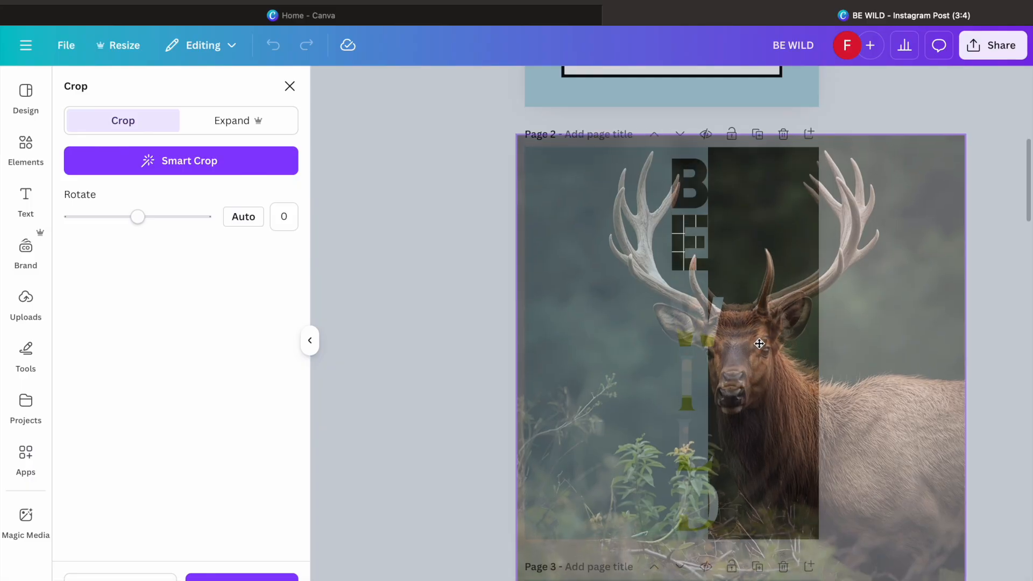
pyautogui.moveTo(759, 344); pyautogui.dragTo(759, 344)
pyautogui.click(427, 370)
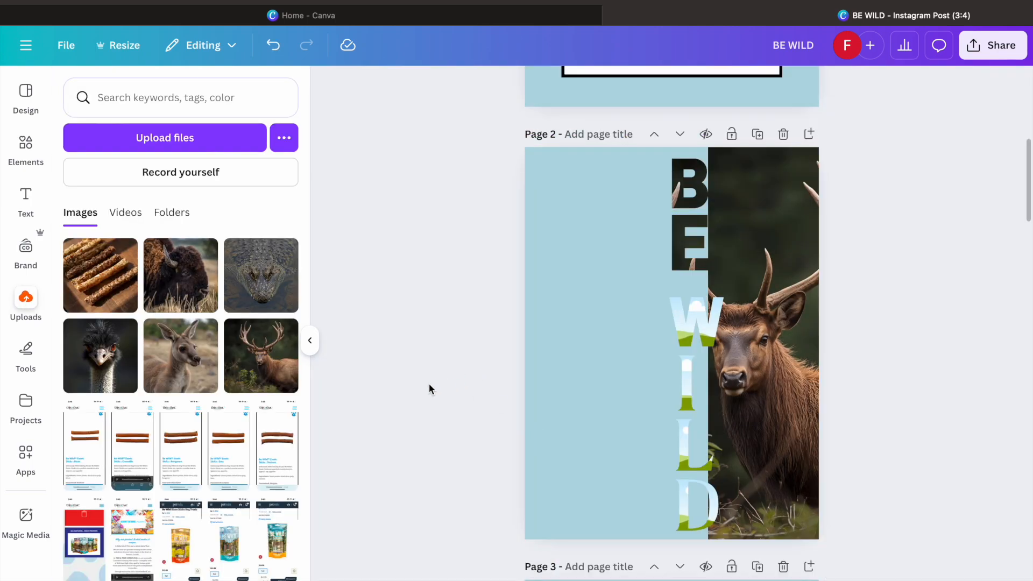
# Fill the W frame with the deer image and scale and shift its crop until it matches the large deer
pyautogui.click(261, 356)
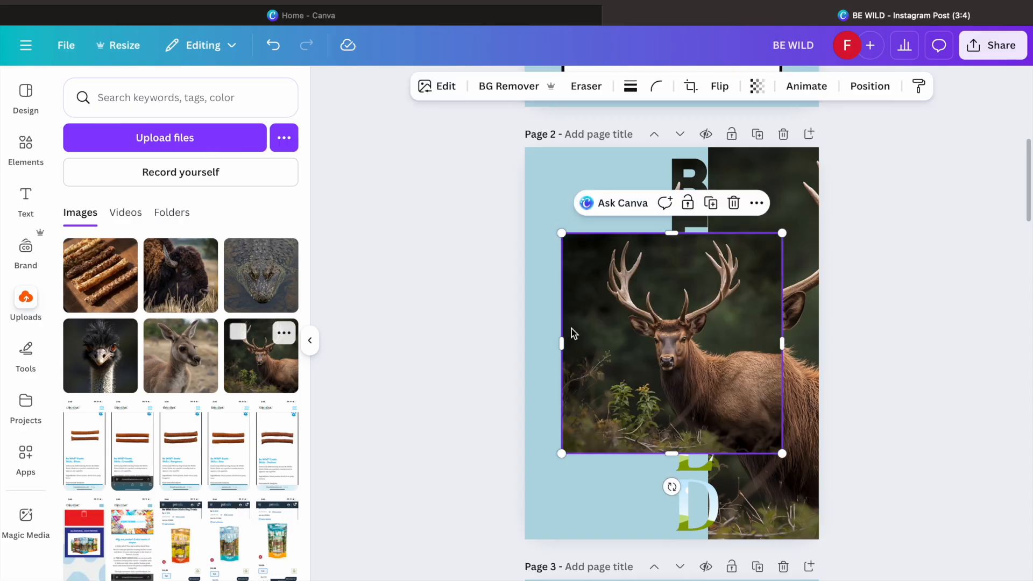
pyautogui.moveTo(689, 346)
pyautogui.mouseDown()
pyautogui.moveTo(718, 418)
pyautogui.moveTo(694, 332)
pyautogui.mouseUp()
pyautogui.doubleClick(695, 331)
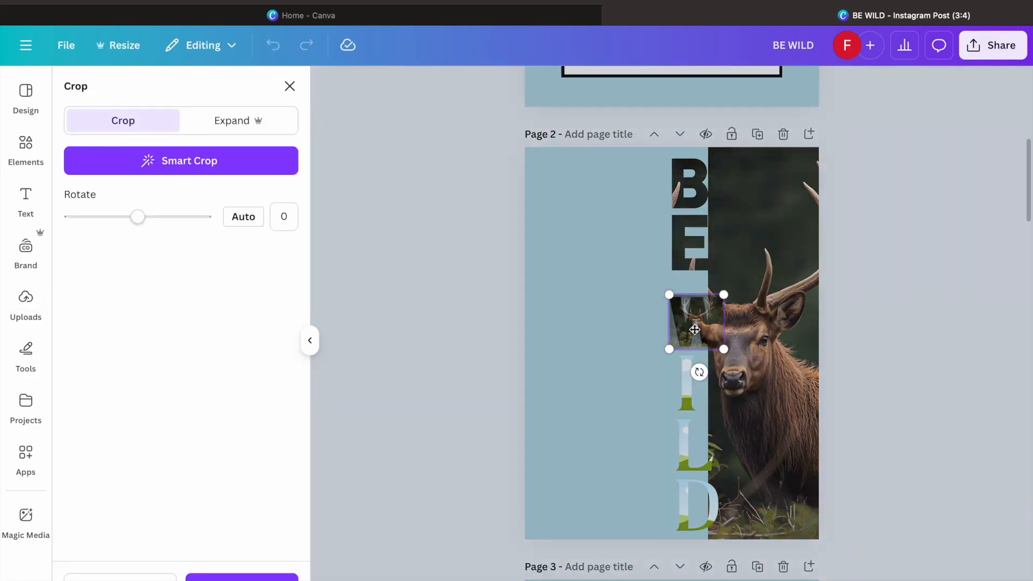
pyautogui.moveTo(732, 296); pyautogui.dragTo(837, 114)
pyautogui.moveTo(872, 350); pyautogui.dragTo(1032, 537)
pyautogui.moveTo(909, 376); pyautogui.dragTo(771, 386)
pyautogui.moveTo(931, 162); pyautogui.dragTo(938, 147)
pyautogui.moveTo(781, 334); pyautogui.dragTo(778, 344)
pyautogui.moveTo(934, 156); pyautogui.dragTo(952, 157)
pyautogui.moveTo(750, 351); pyautogui.dragTo(749, 360)
pyautogui.click(460, 377)
pyautogui.click(460, 377)
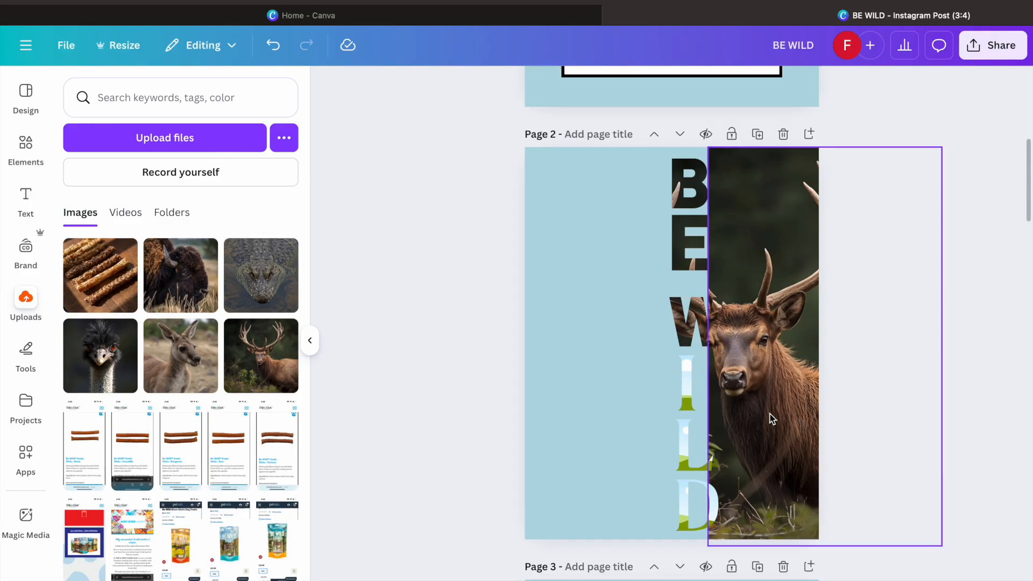
# Send the W frame one layer backward and nudge it slightly to the right
pyautogui.rightClick(694, 328)
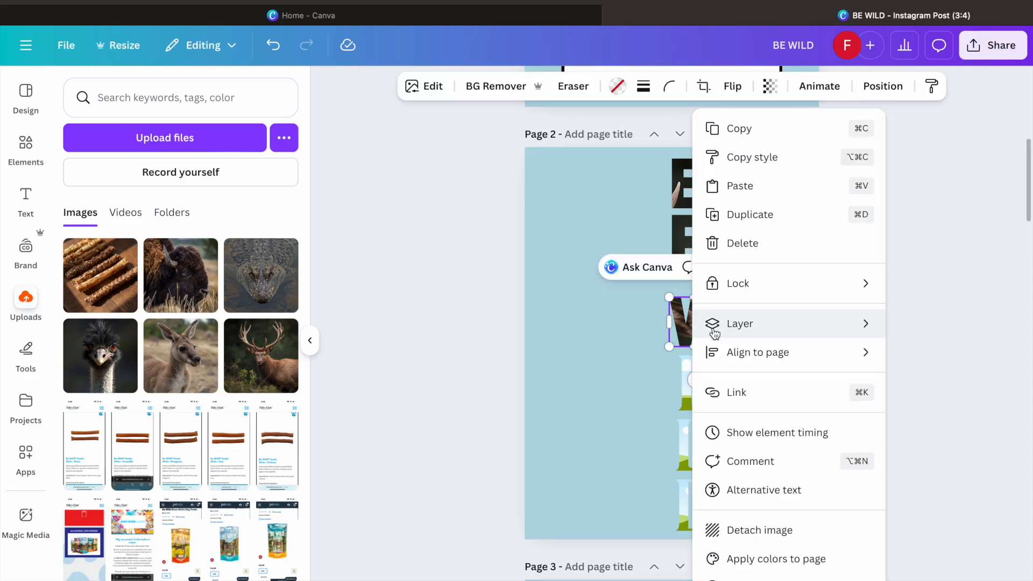
pyautogui.moveTo(745, 326)
pyautogui.click(605, 381)
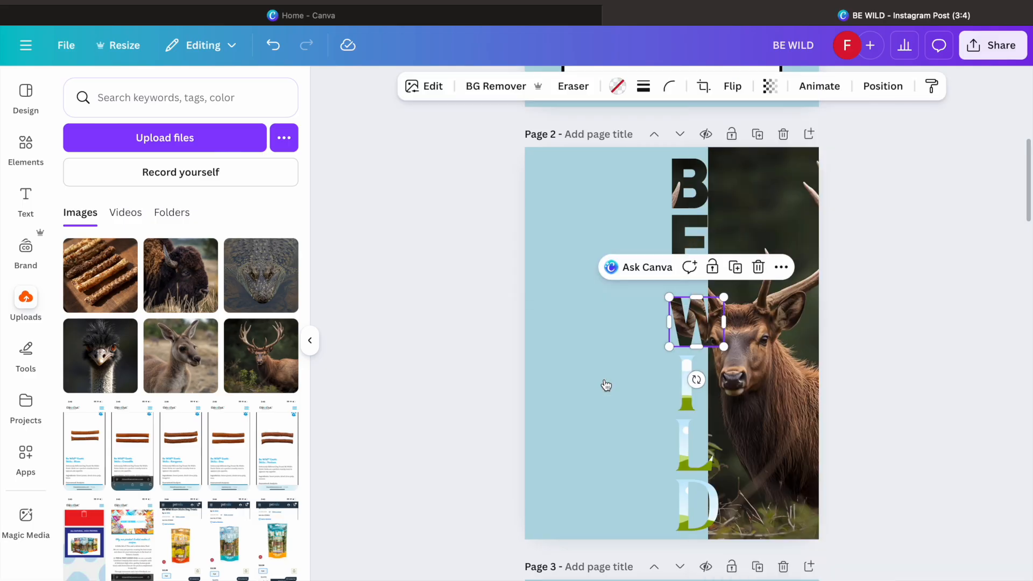
pyautogui.click(458, 393)
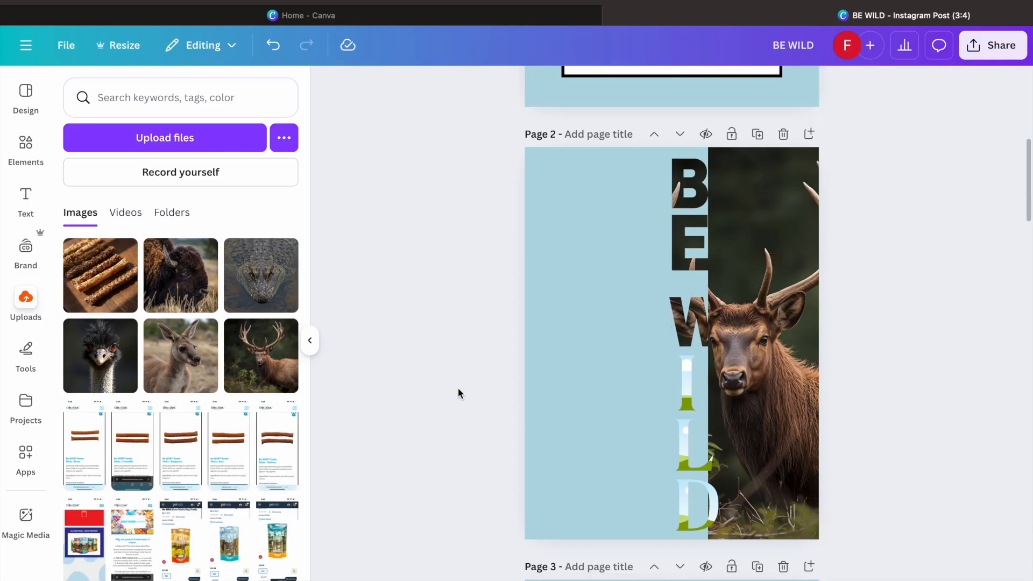
pyautogui.moveTo(695, 325); pyautogui.dragTo(699, 324)
pyautogui.click(424, 338)
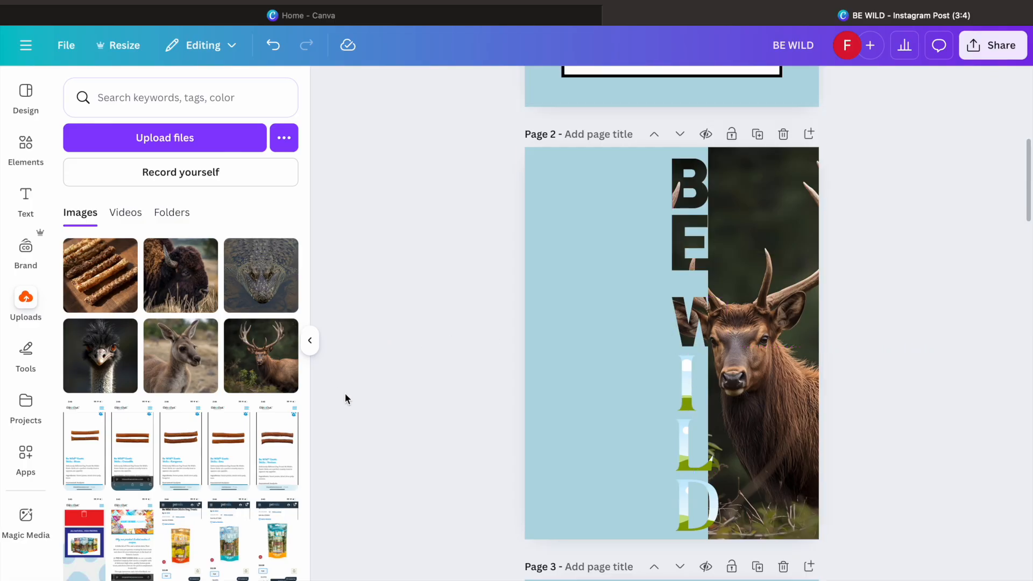
# Fill the I frame with the deer image, enlarging and shifting its crop to line up with the large deer behind it
pyautogui.click(261, 340)
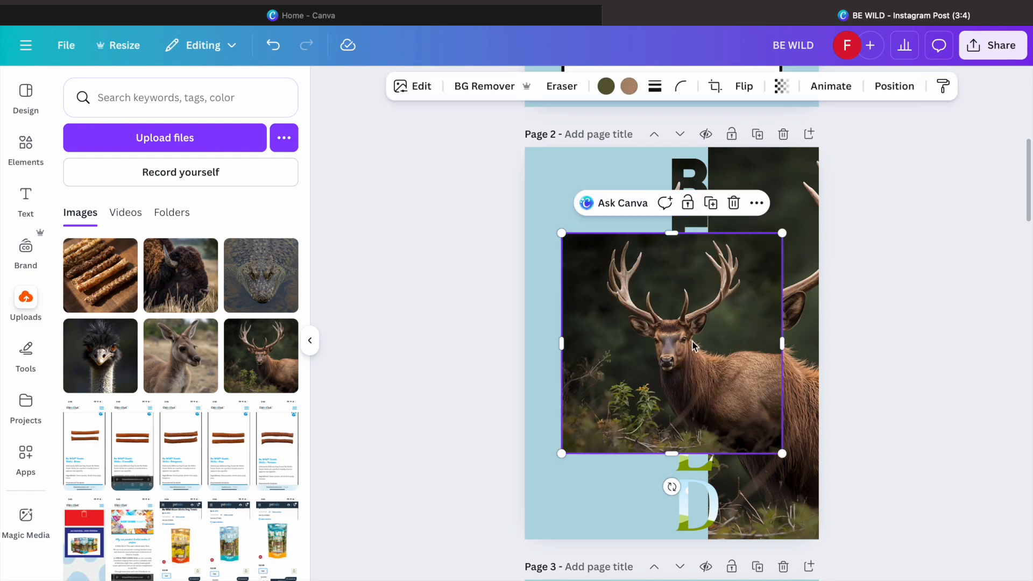
pyautogui.moveTo(679, 348); pyautogui.dragTo(684, 385)
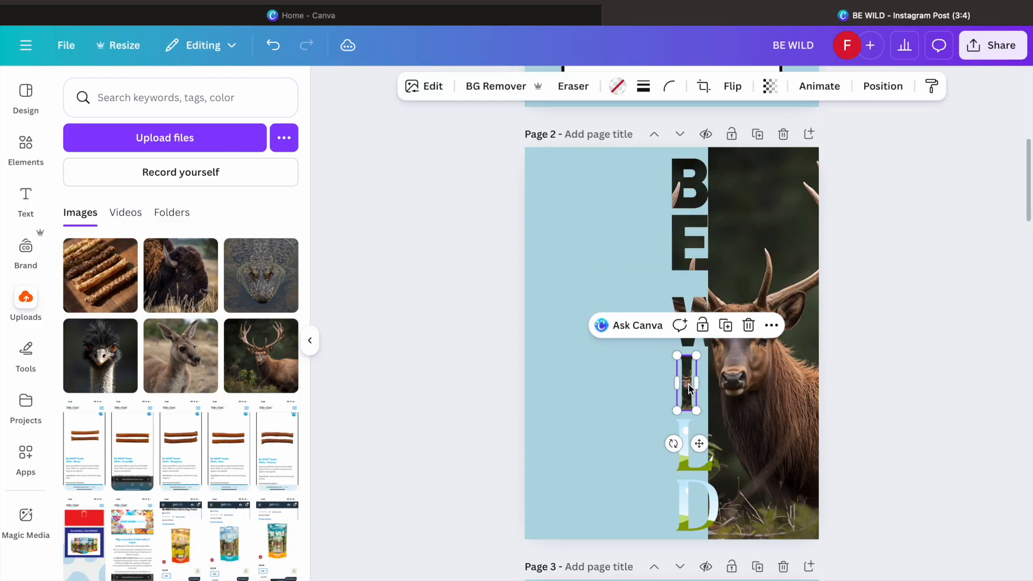
pyautogui.doubleClick(689, 385)
pyautogui.moveTo(714, 356); pyautogui.dragTo(903, 129)
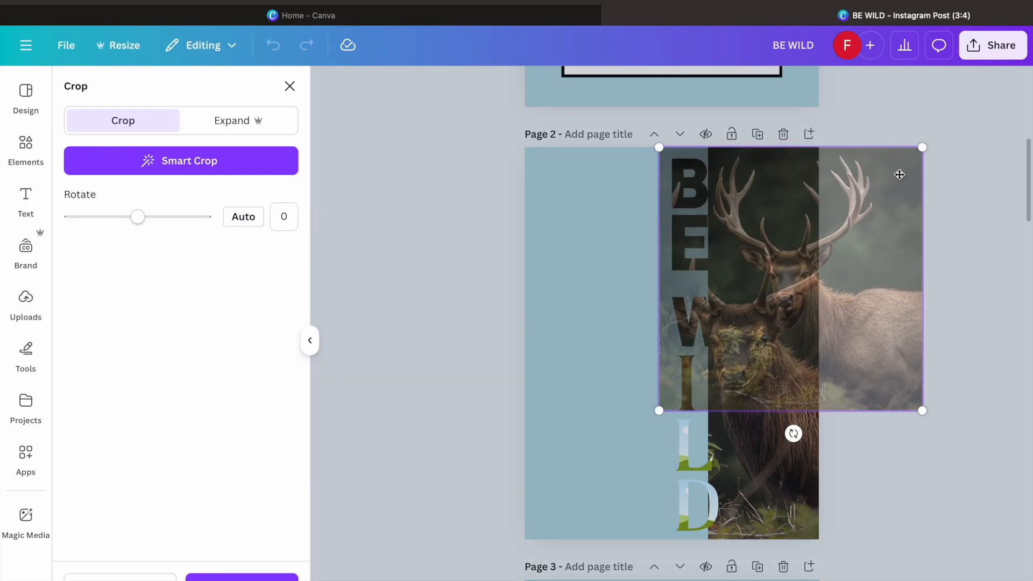
pyautogui.moveTo(918, 410); pyautogui.dragTo(929, 546)
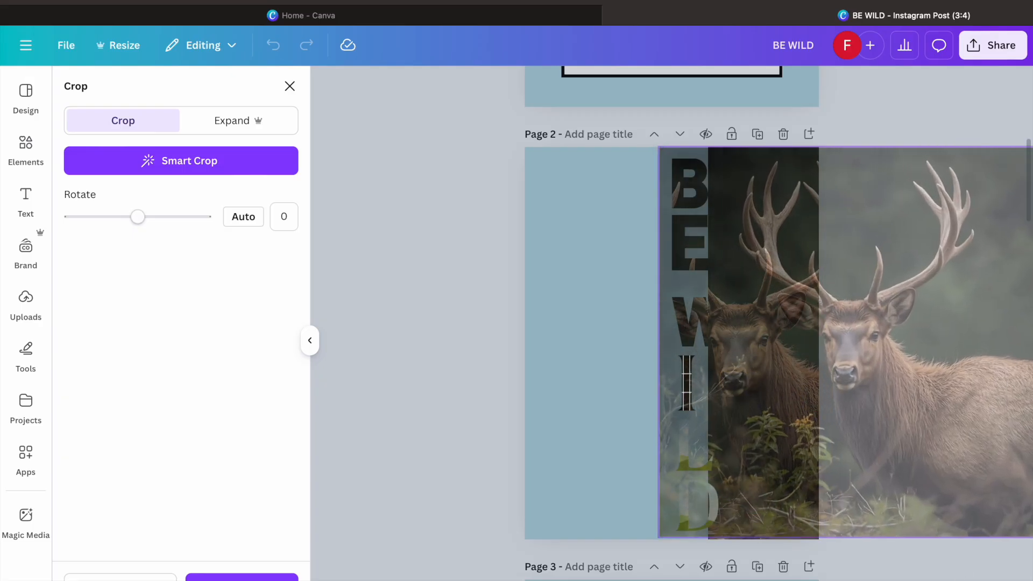
pyautogui.moveTo(882, 426); pyautogui.dragTo(755, 432)
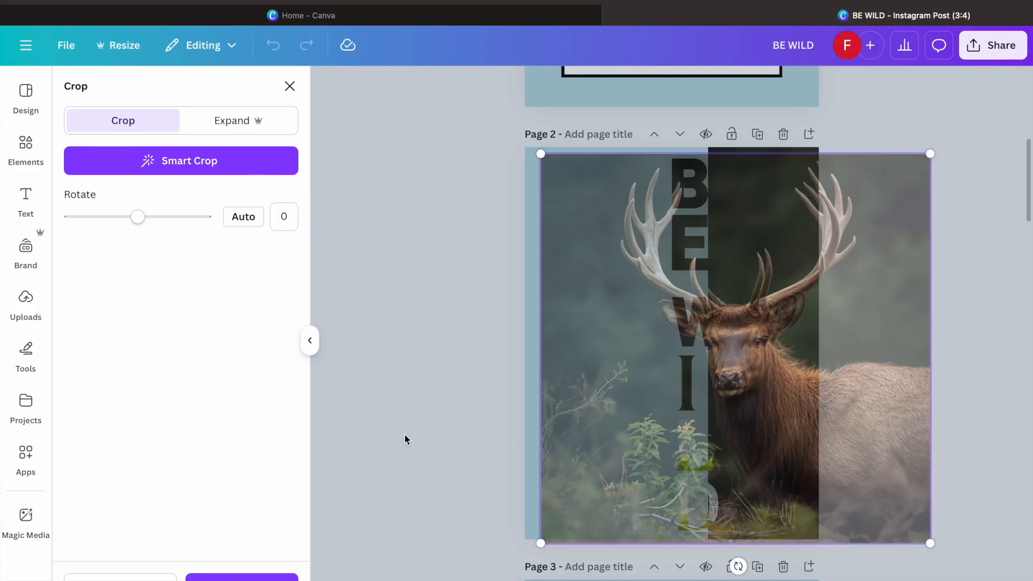
pyautogui.click(405, 434)
pyautogui.click(449, 459)
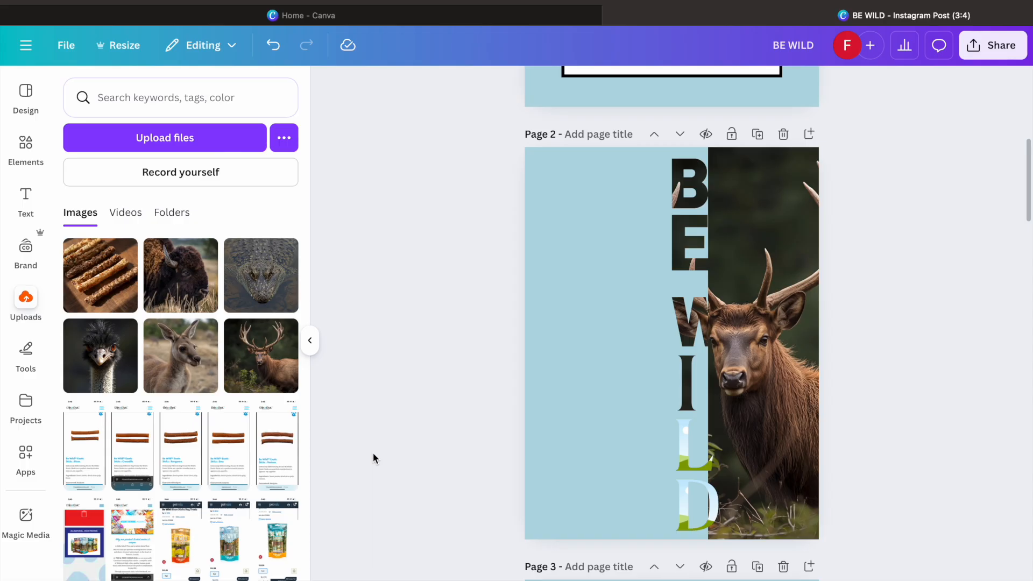
# Fill the L frame with the deer image and scale and reposition its crop to match the large deer
pyautogui.click(261, 356)
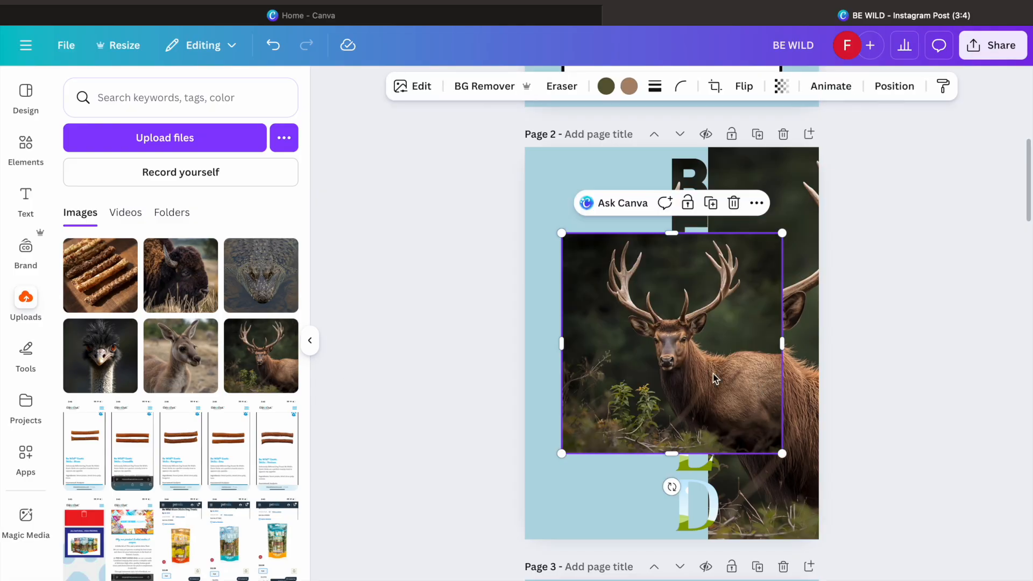
pyautogui.moveTo(711, 325); pyautogui.dragTo(736, 388)
pyautogui.doubleClick(684, 448)
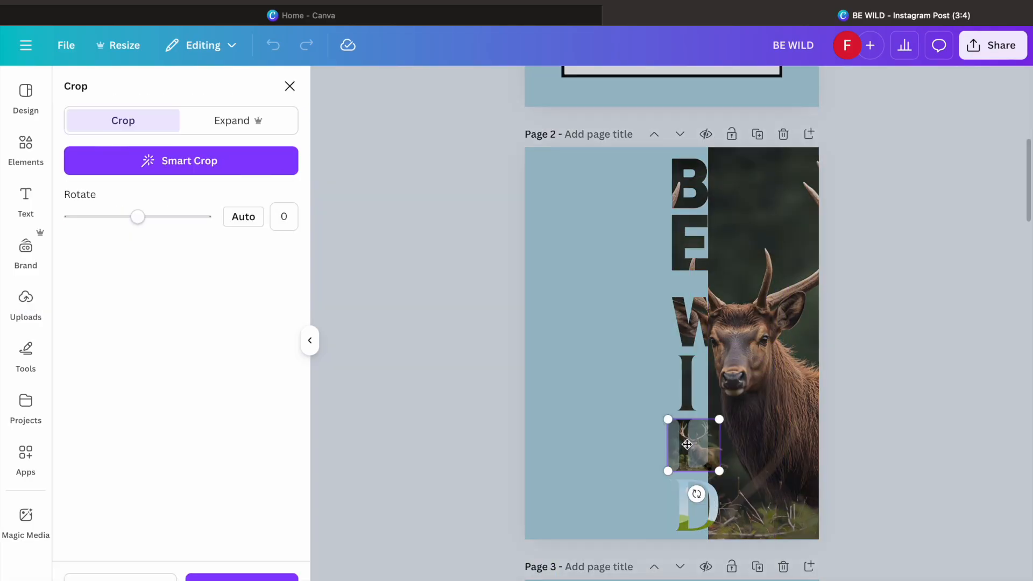
pyautogui.moveTo(725, 425); pyautogui.dragTo(1020, 118)
pyautogui.moveTo(805, 332); pyautogui.dragTo(743, 357)
pyautogui.moveTo(954, 505); pyautogui.dragTo(1008, 556)
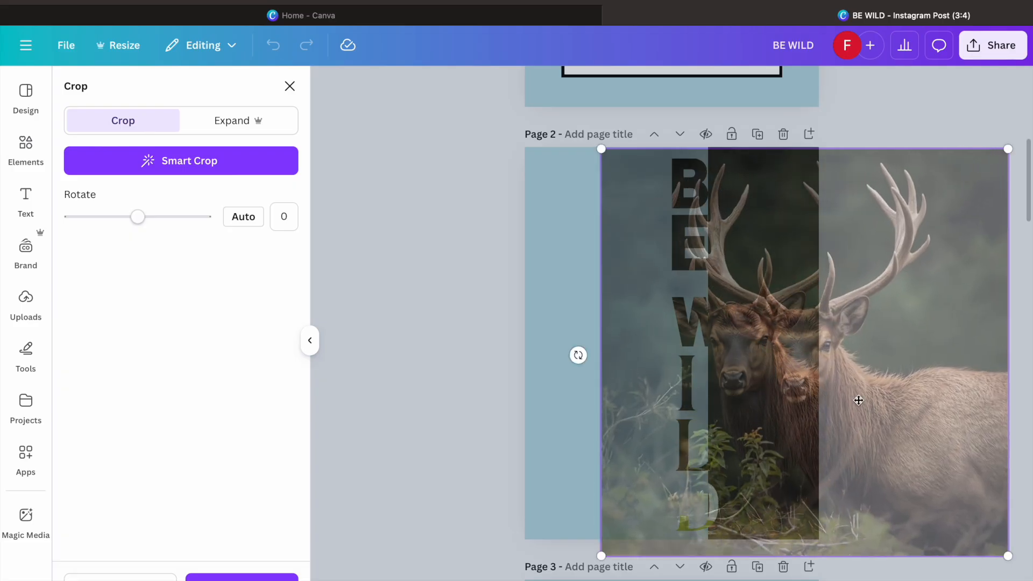
pyautogui.moveTo(795, 361); pyautogui.dragTo(713, 362)
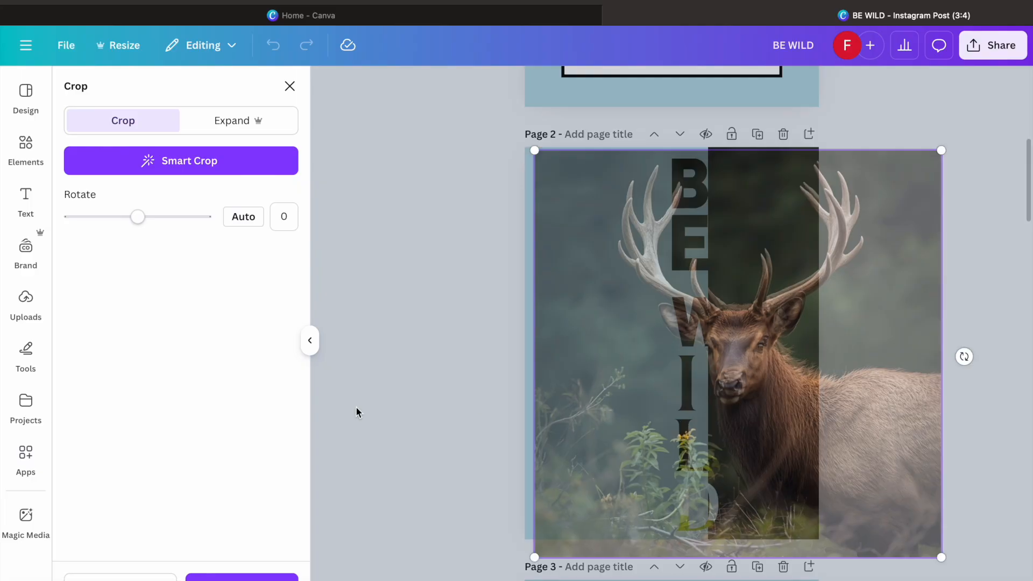
pyautogui.click(391, 404)
pyautogui.click(427, 461)
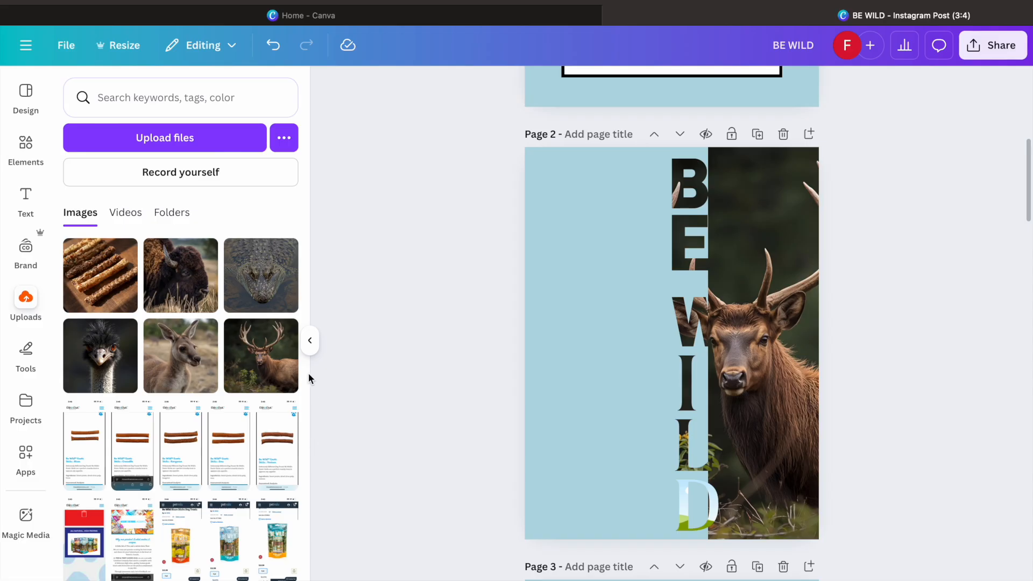
# Fill the D frame with the deer image, scaling and moving its crop until it aligns with the large deer
pyautogui.moveTo(728, 370)
pyautogui.mouseDown()
pyautogui.moveTo(750, 370)
pyautogui.moveTo(731, 372)
pyautogui.mouseUp()
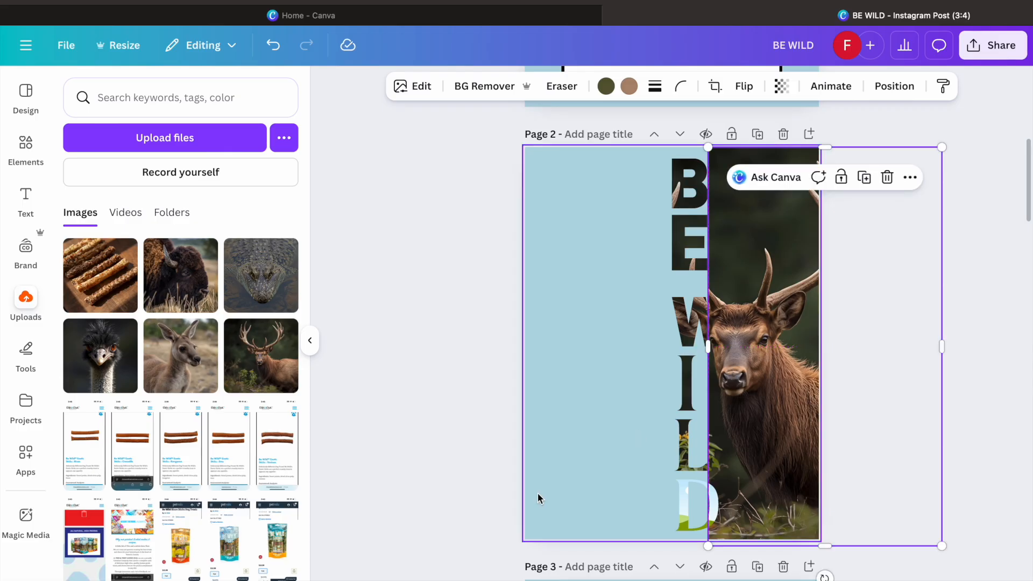
pyautogui.click(459, 522)
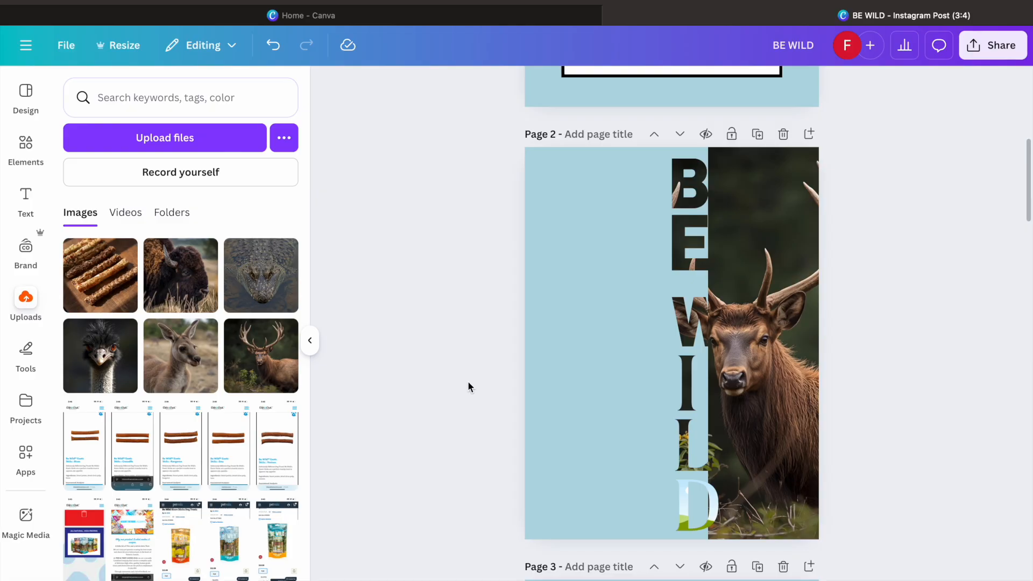
pyautogui.click(260, 360)
pyautogui.moveTo(699, 375); pyautogui.dragTo(930, 272)
pyautogui.doubleClick(685, 499)
pyautogui.moveTo(811, 127); pyautogui.dragTo(919, 8)
pyautogui.moveTo(670, 535); pyautogui.dragTo(657, 560)
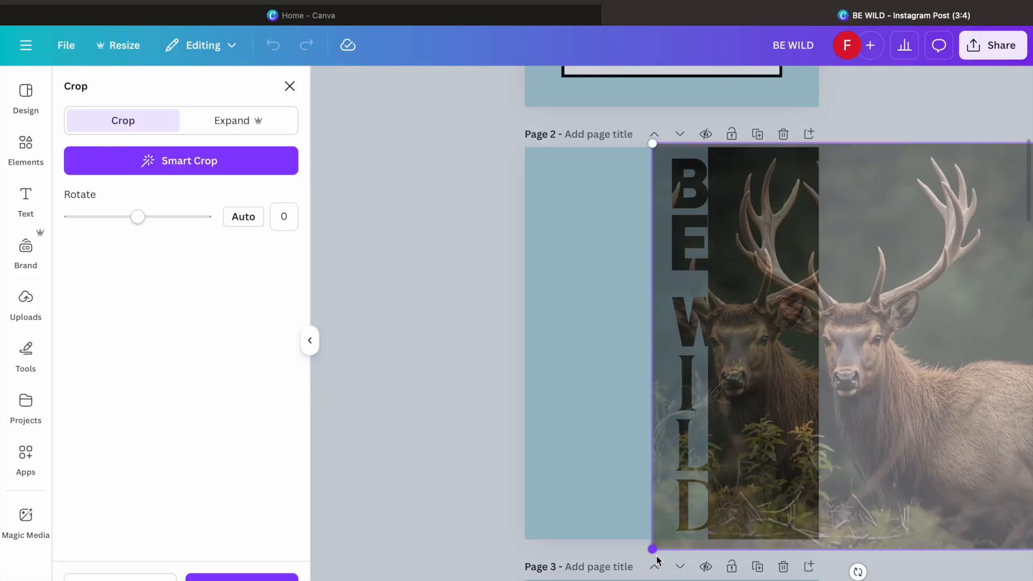
pyautogui.moveTo(906, 385); pyautogui.dragTo(767, 396)
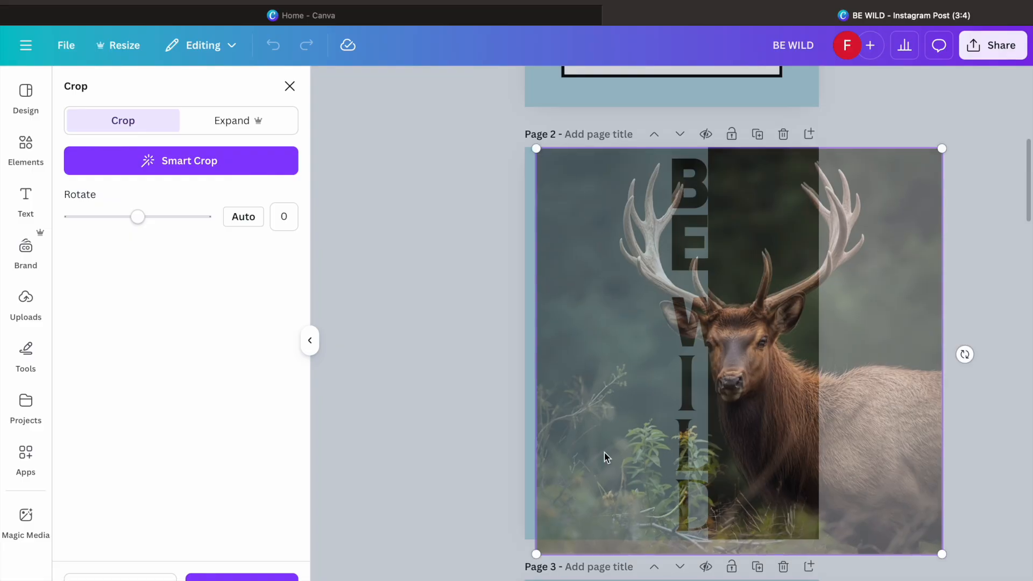
pyautogui.click(464, 503)
pyautogui.click(463, 502)
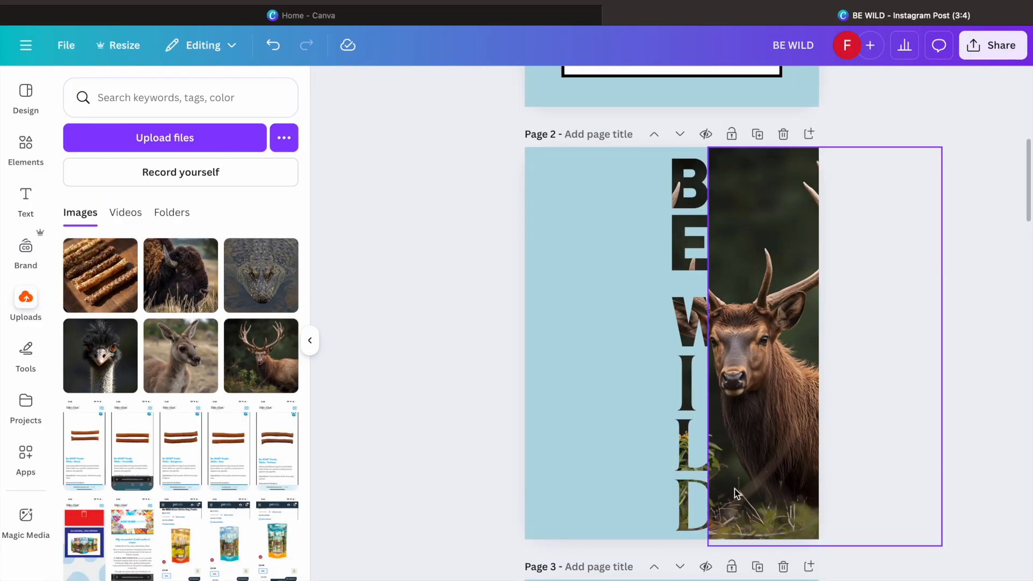
# Move the D frame and the L frame back in the layer order, behind the large deer photo
pyautogui.rightClick(690, 496)
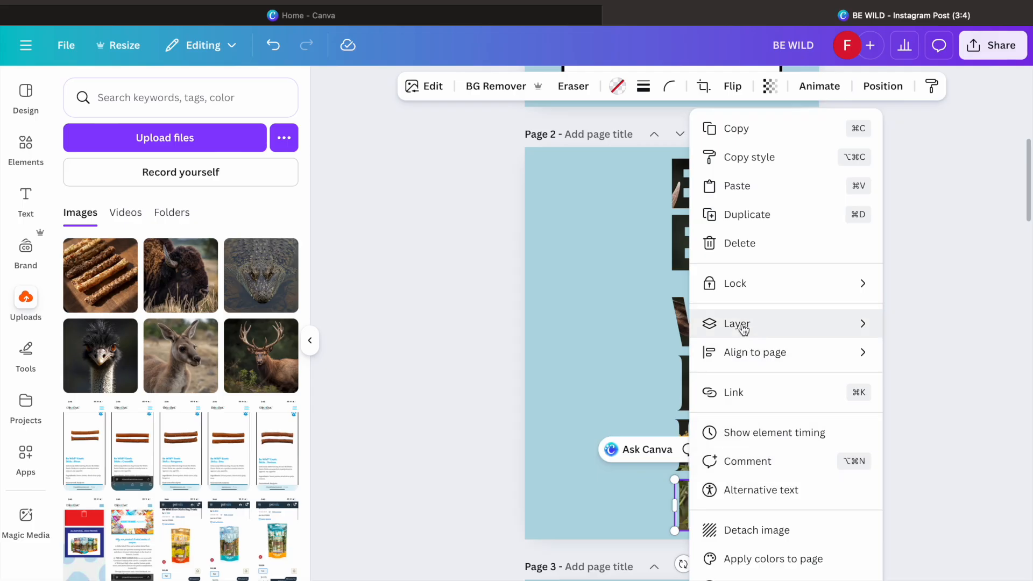
pyautogui.moveTo(705, 325)
pyautogui.click(597, 394)
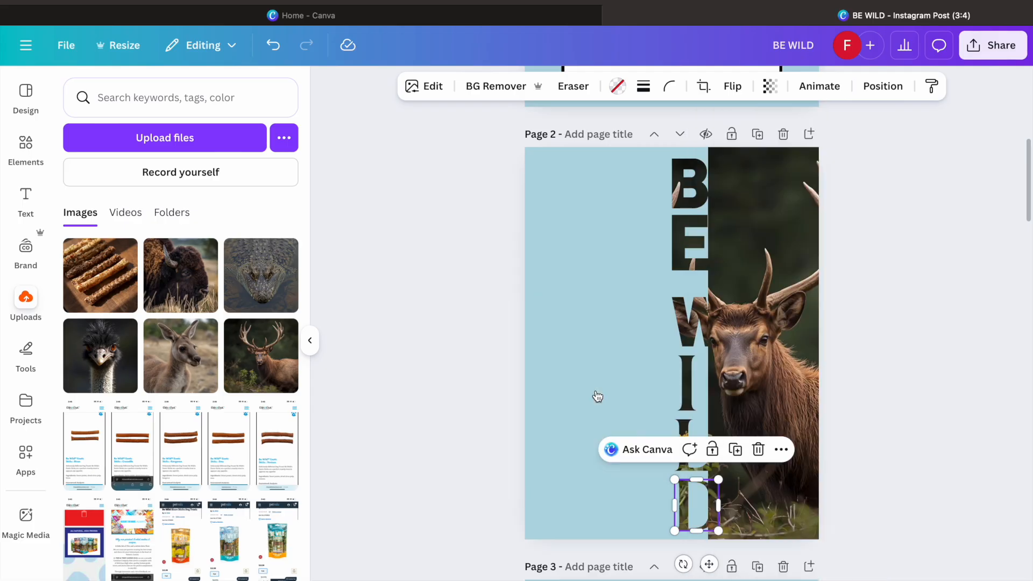
pyautogui.click(445, 433)
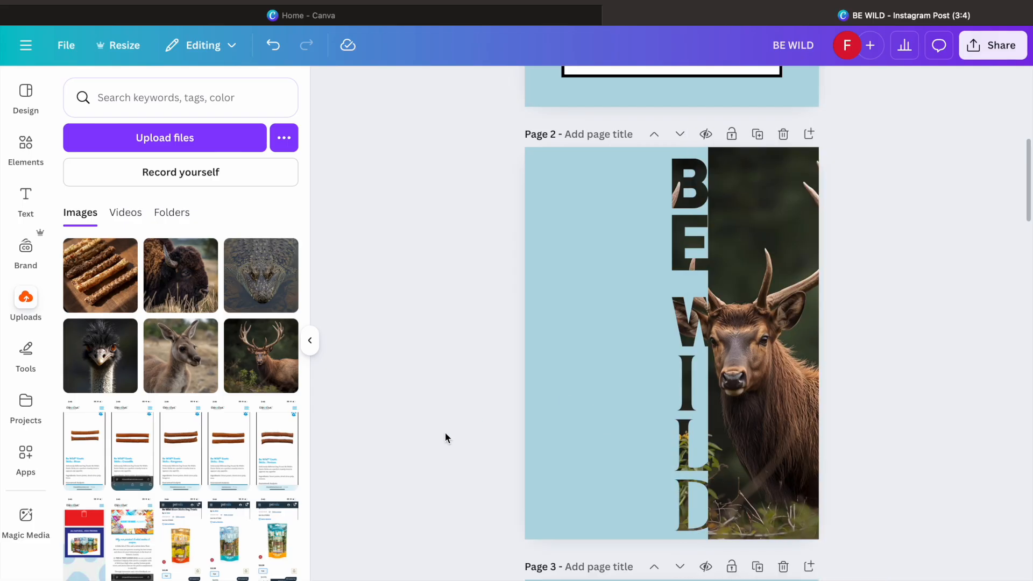
pyautogui.click(692, 454)
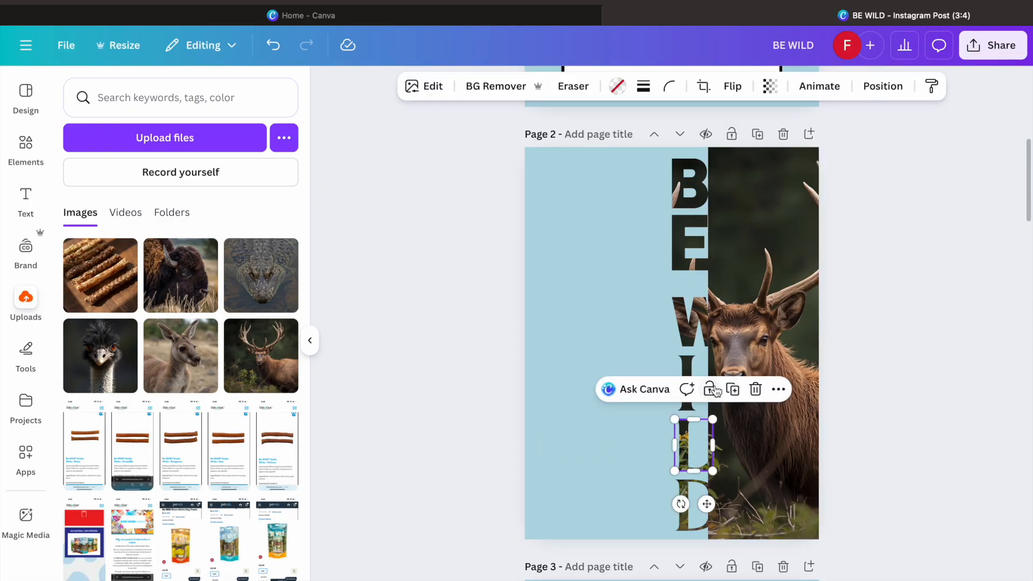
pyautogui.rightClick(687, 457)
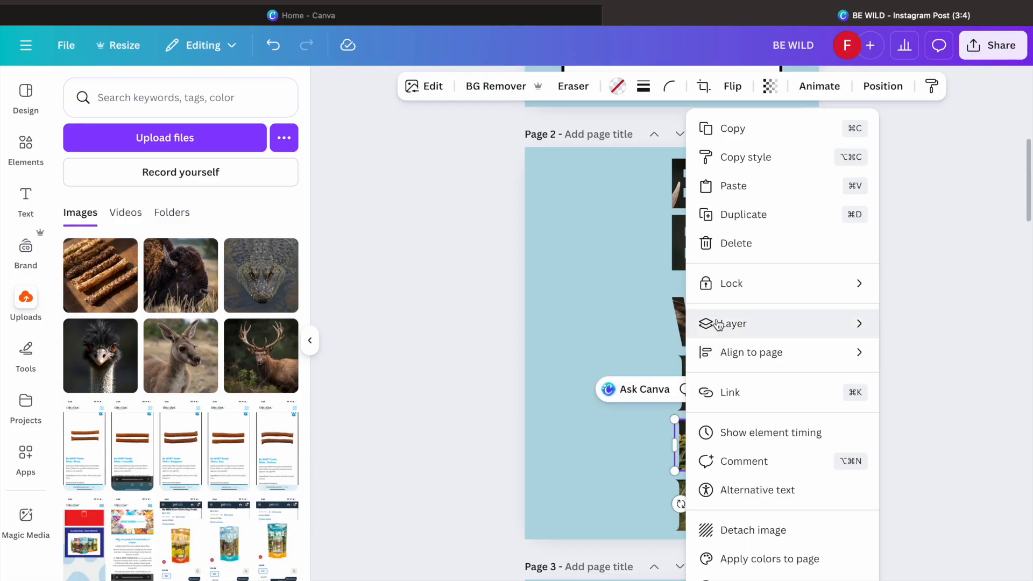
pyautogui.moveTo(719, 324)
pyautogui.click(591, 410)
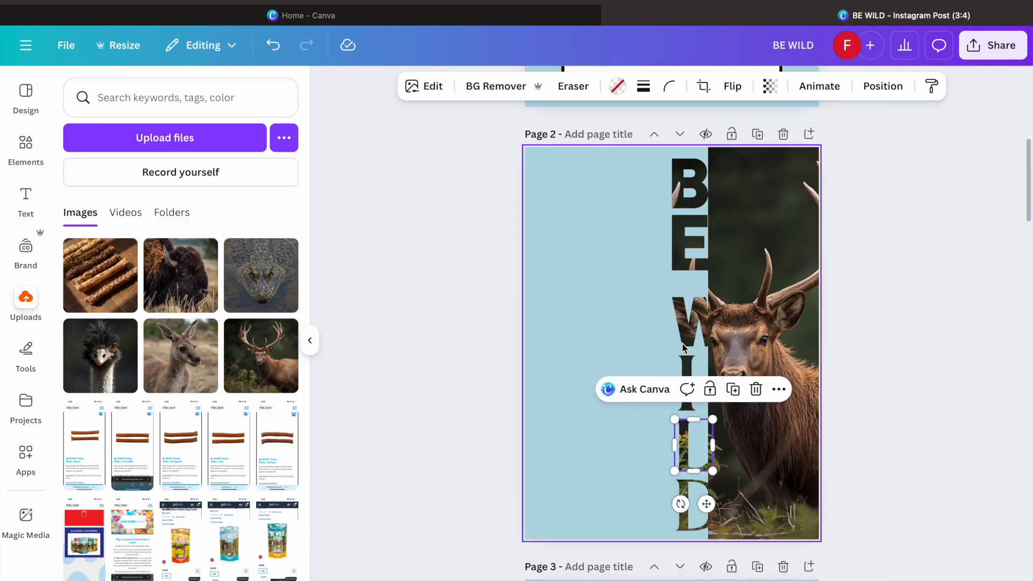
pyautogui.click(476, 344)
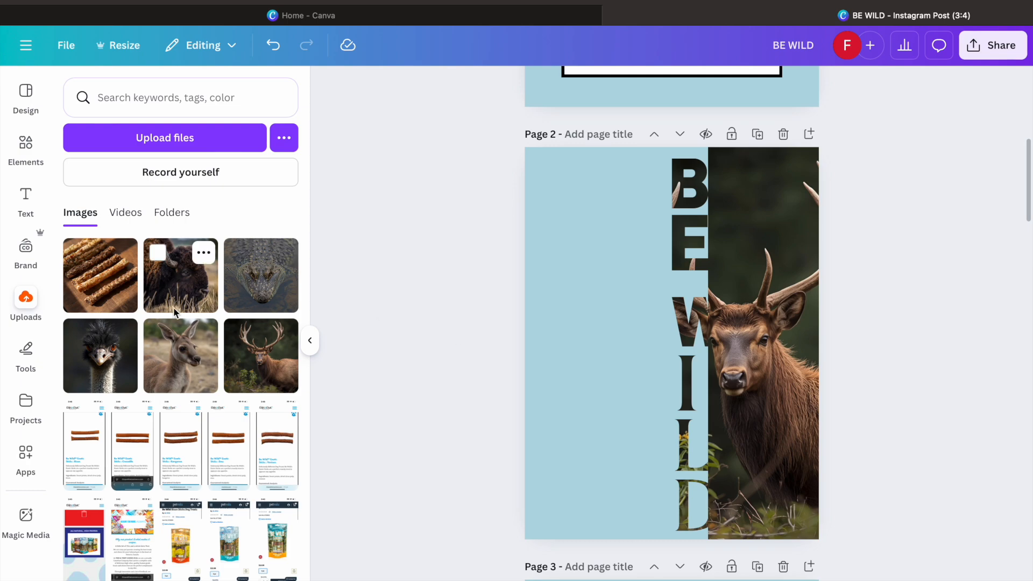
# Add the uploaded Be Wild Sticks Venison pouch screenshot to page 2, remove its background, and move it onto the plain blue area
pyautogui.scroll(-2, 183, 511)
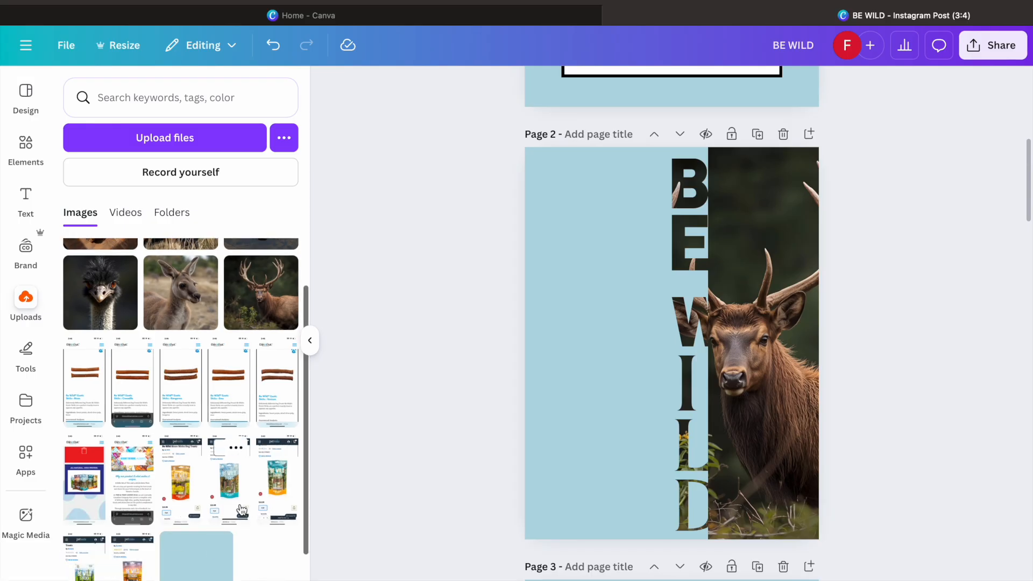
pyautogui.click(84, 559)
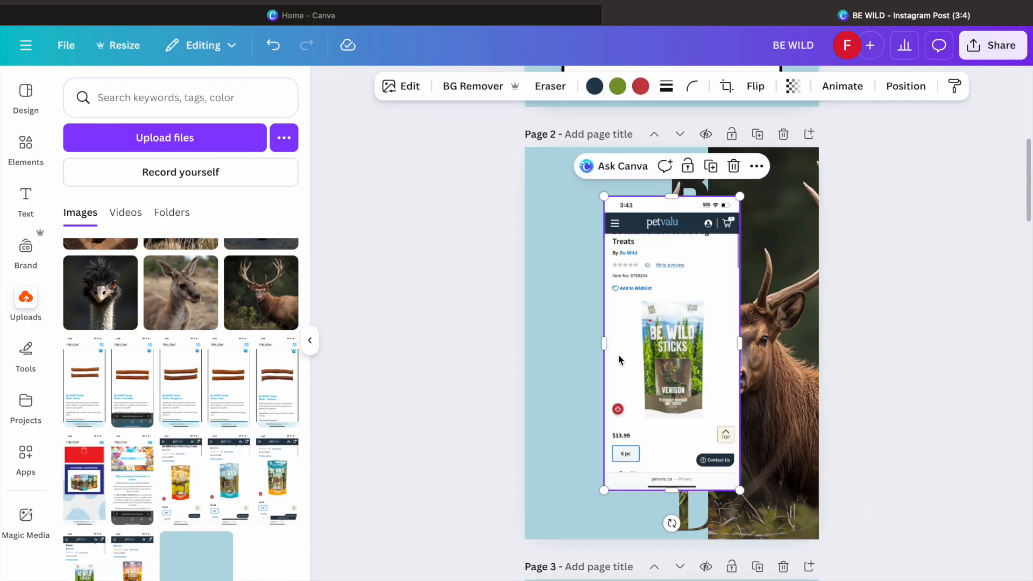
pyautogui.click(493, 87)
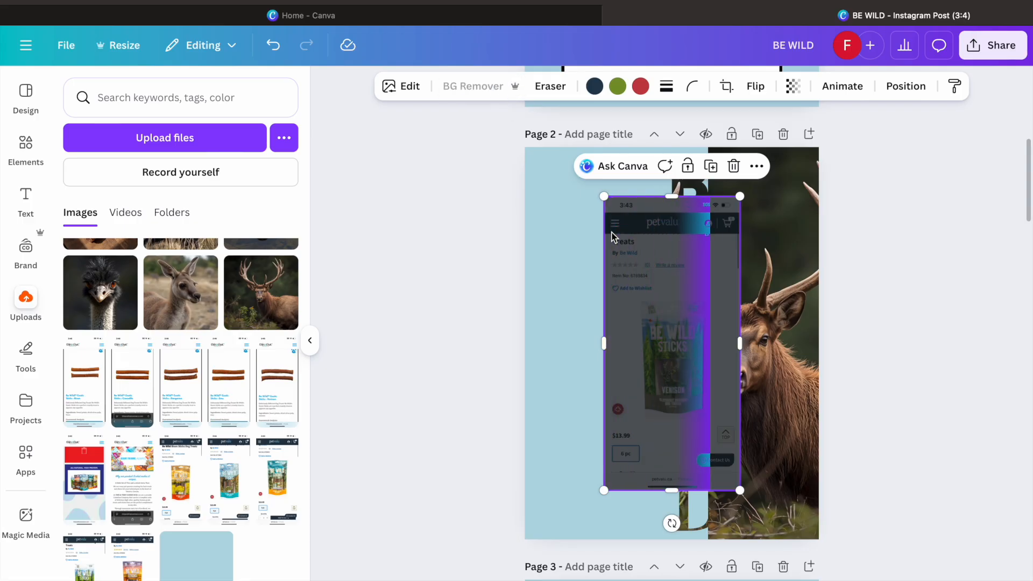
pyautogui.moveTo(686, 343); pyautogui.dragTo(614, 365)
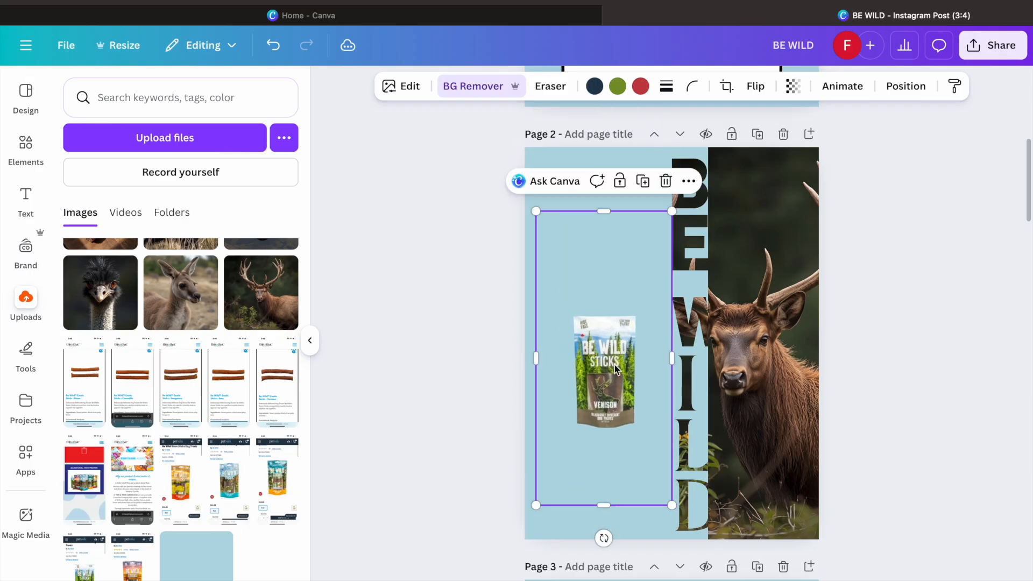
# Crop the venison pouch image closely above and below, enlarge it, and place it at the top of the blue area beside BE
pyautogui.doubleClick(622, 429)
pyautogui.moveTo(666, 493); pyautogui.dragTo(669, 441)
pyautogui.moveTo(666, 212); pyautogui.dragTo(668, 304)
pyautogui.click(455, 365)
pyautogui.moveTo(602, 377); pyautogui.dragTo(586, 232)
pyautogui.moveTo(649, 294); pyautogui.dragTo(677, 321)
pyautogui.moveTo(595, 258); pyautogui.dragTo(586, 240)
pyautogui.click(444, 265)
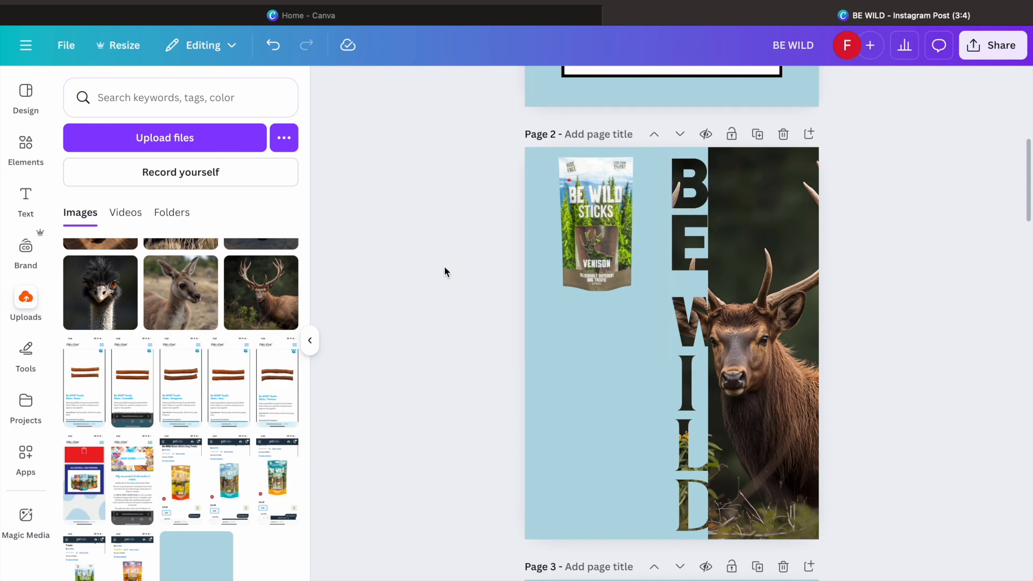
# Add the uploaded Be Wild Exotic Sticks Venison screenshot to page 2, remove its background, and move it below the pouch
pyautogui.scroll(-3, 210, 416)
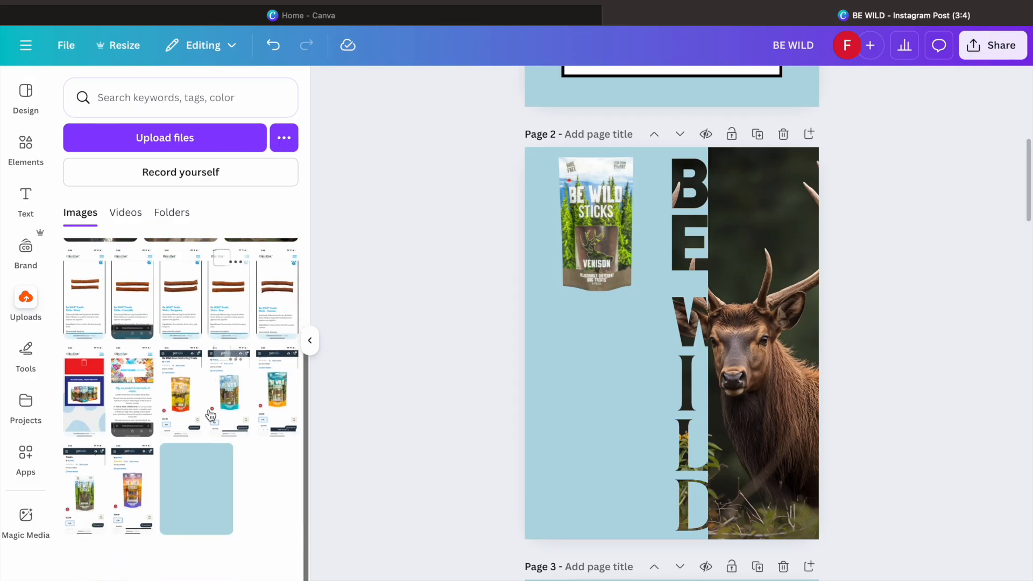
pyautogui.scroll(5, 210, 415)
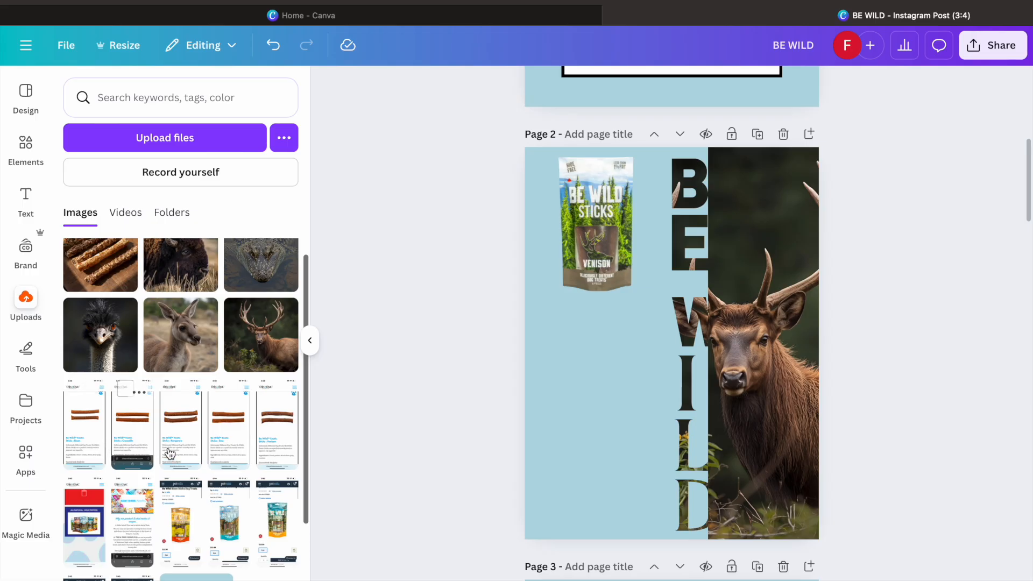
pyautogui.click(284, 451)
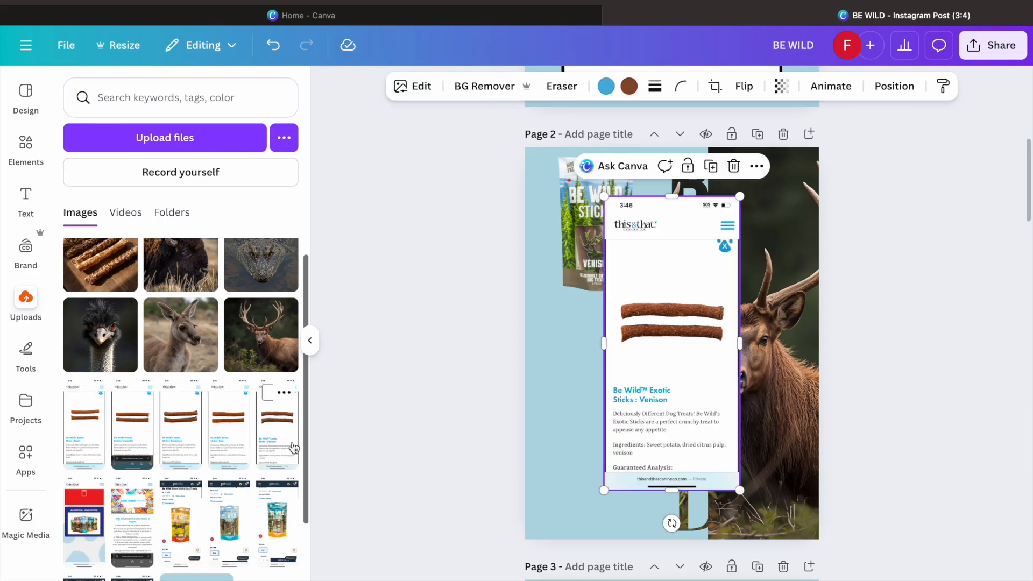
pyautogui.click(487, 87)
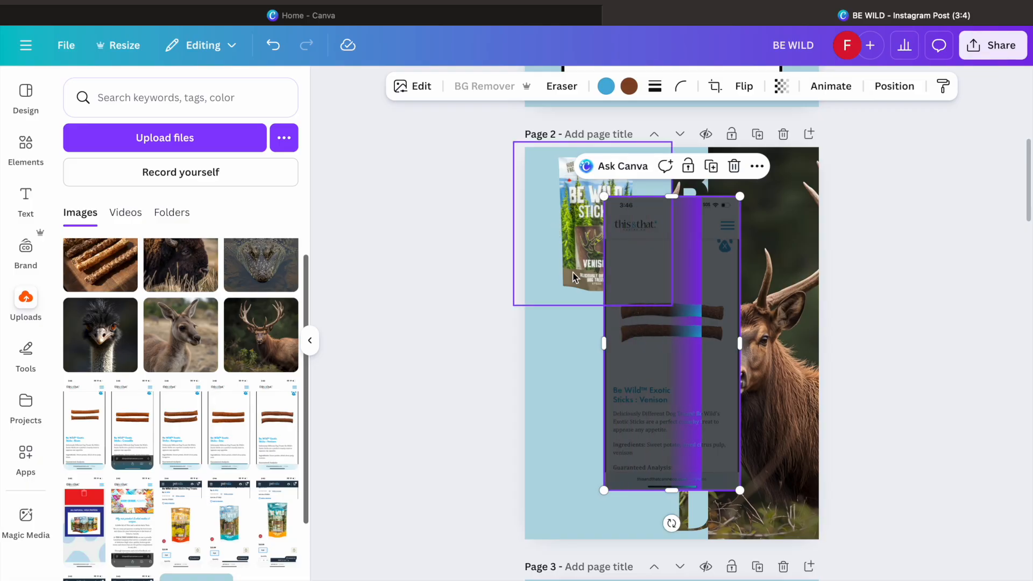
pyautogui.moveTo(682, 318); pyautogui.dragTo(638, 336)
# Crop the venison sticks image from above and below so only the two sticks remain
pyautogui.doubleClick(643, 403)
pyautogui.moveTo(693, 508); pyautogui.dragTo(704, 374)
pyautogui.moveTo(703, 216); pyautogui.dragTo(704, 314)
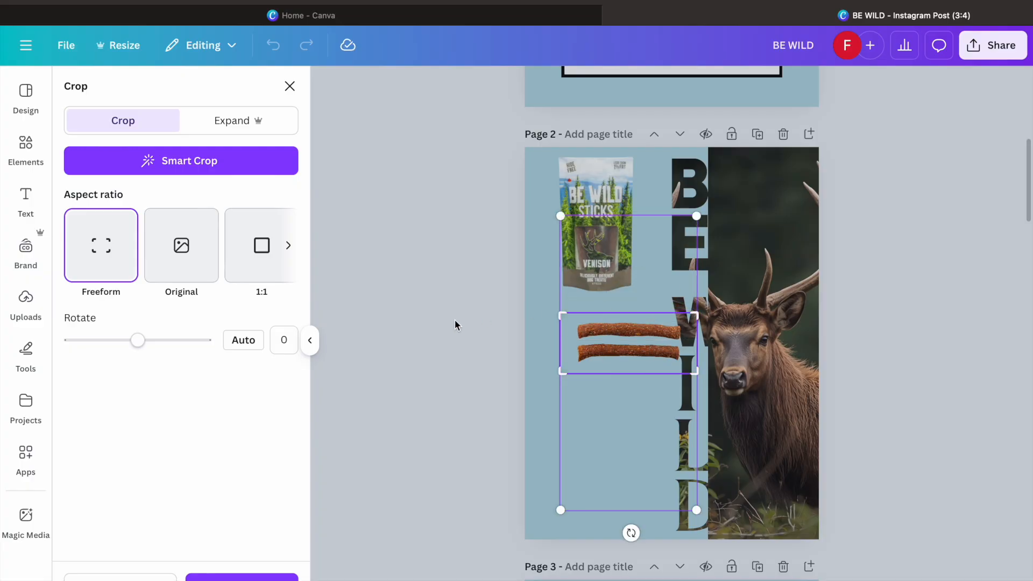
pyautogui.click(454, 320)
# Position the two venison sticks directly beneath the pouch and fine-tune the placement of both images
pyautogui.moveTo(628, 341); pyautogui.dragTo(605, 325)
pyautogui.moveTo(605, 214); pyautogui.dragTo(604, 207)
pyautogui.click(437, 250)
pyautogui.moveTo(597, 325); pyautogui.dragTo(599, 324)
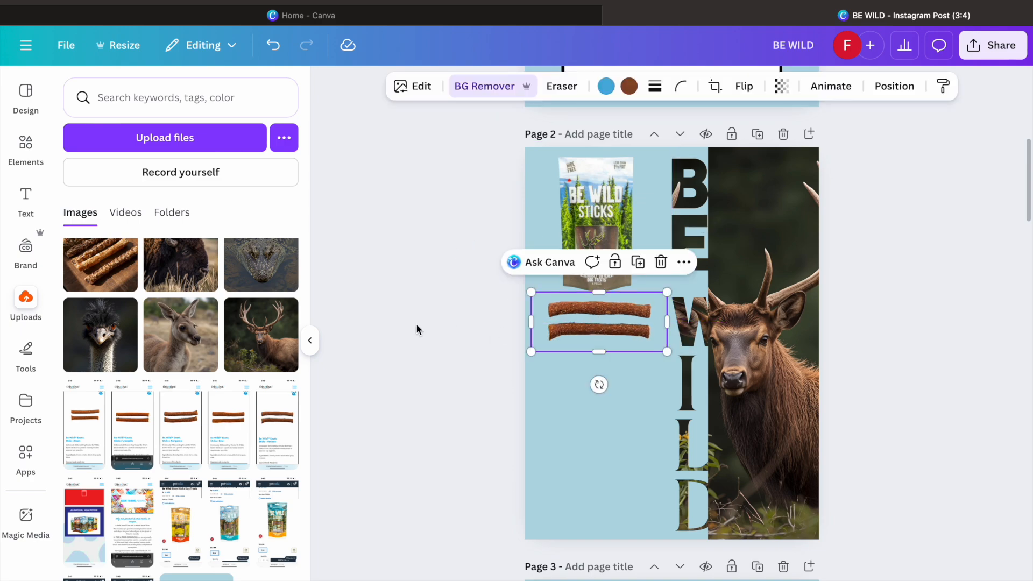
pyautogui.click(415, 324)
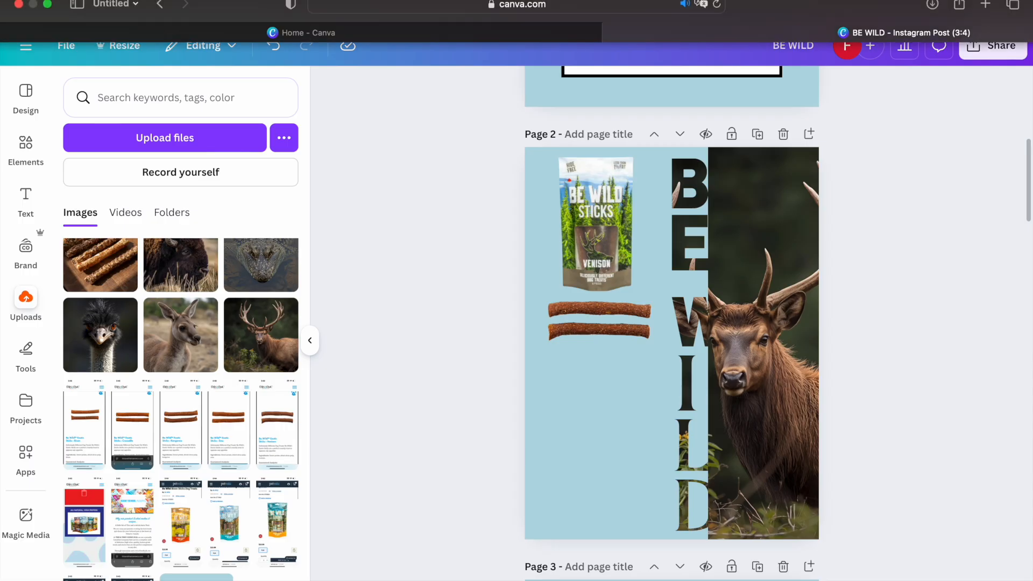
# Duplicate the crocodile page, add the Be Wild Bison Sticks pouch screenshot to the copy, and remove its background
pyautogui.scroll(2, 770, 214)
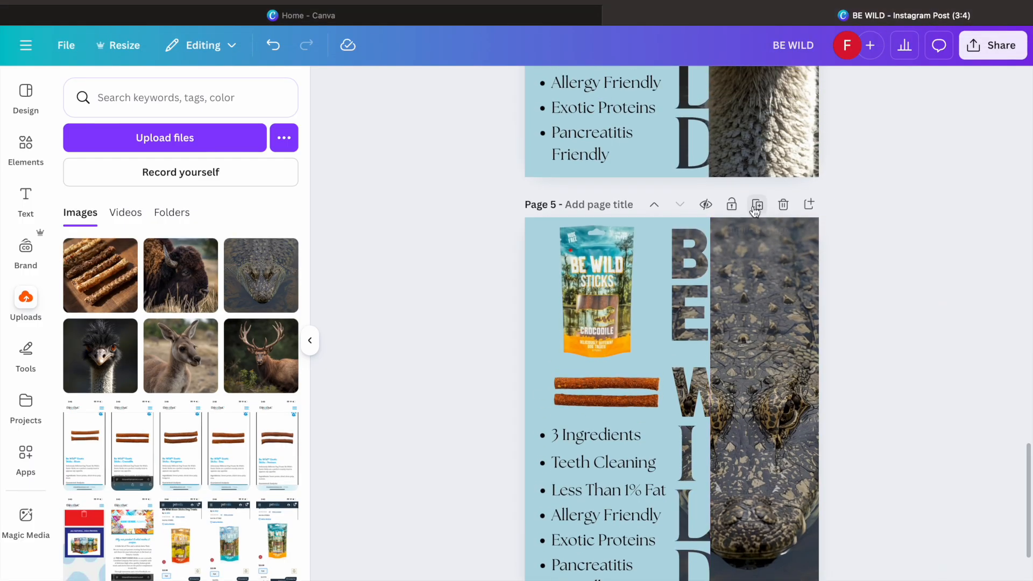
pyautogui.click(757, 208)
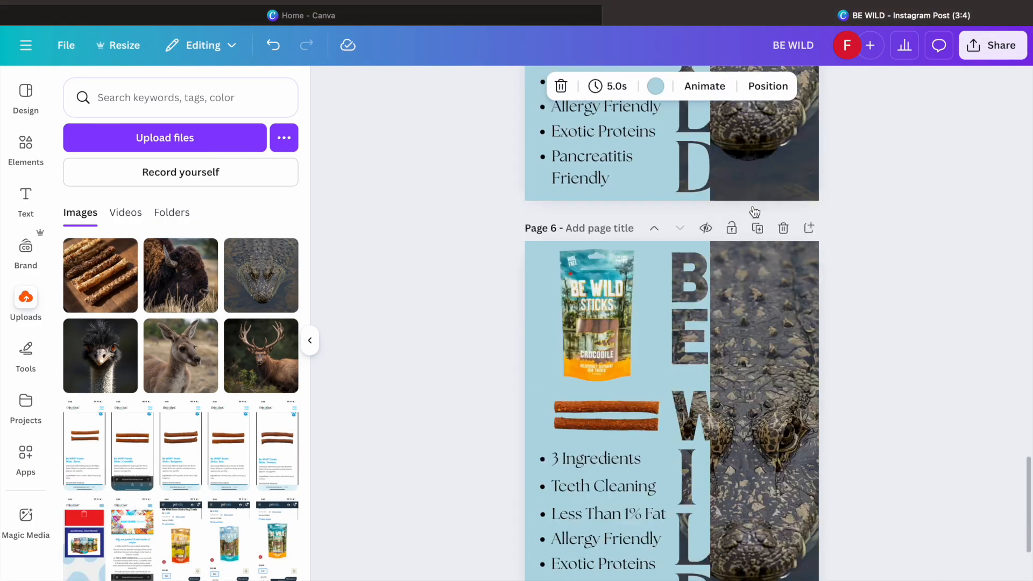
pyautogui.scroll(-1, 191, 481)
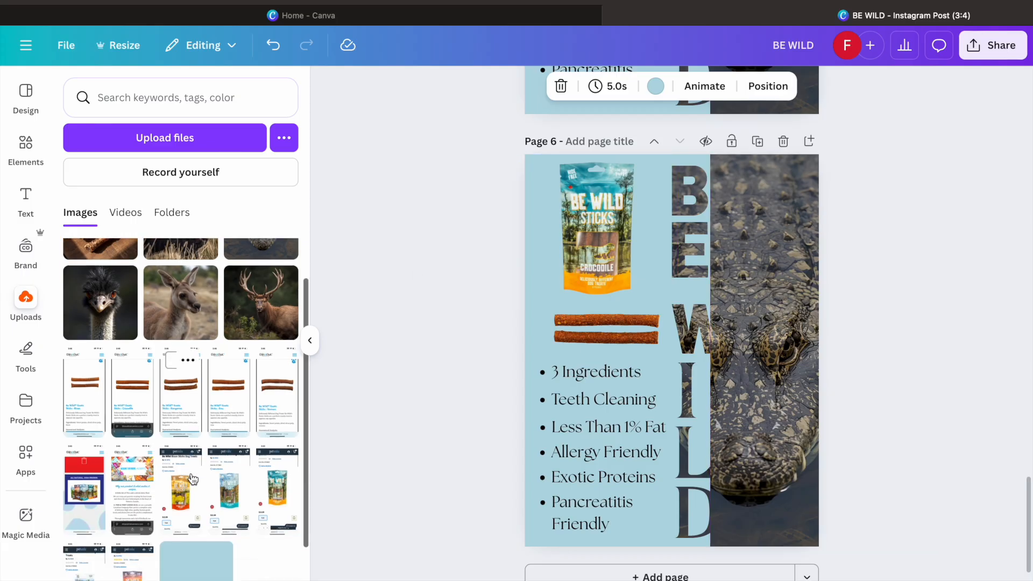
pyautogui.click(185, 498)
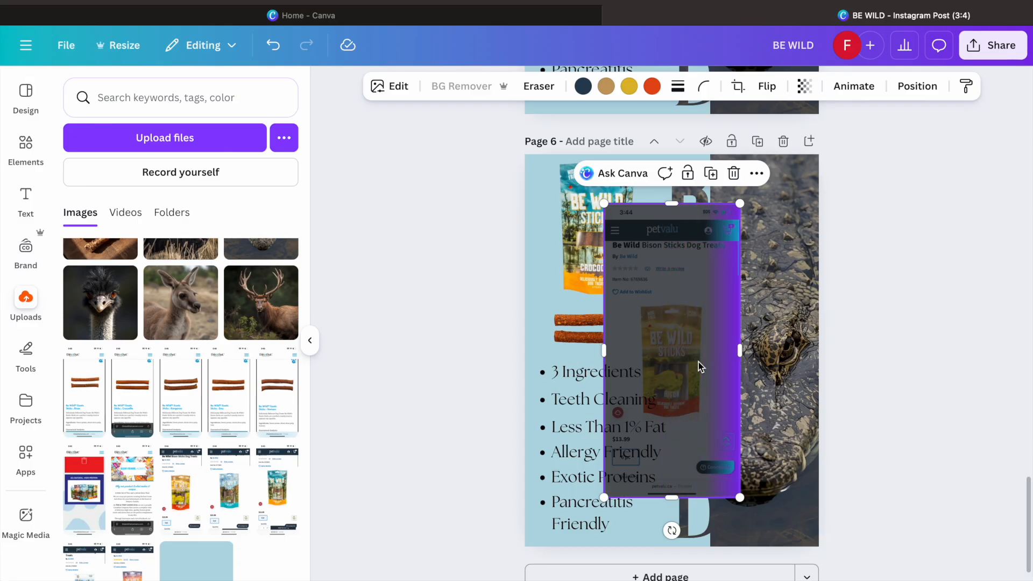
# Crop the bison pouch image closely above and below the pouch
pyautogui.doubleClick(679, 365)
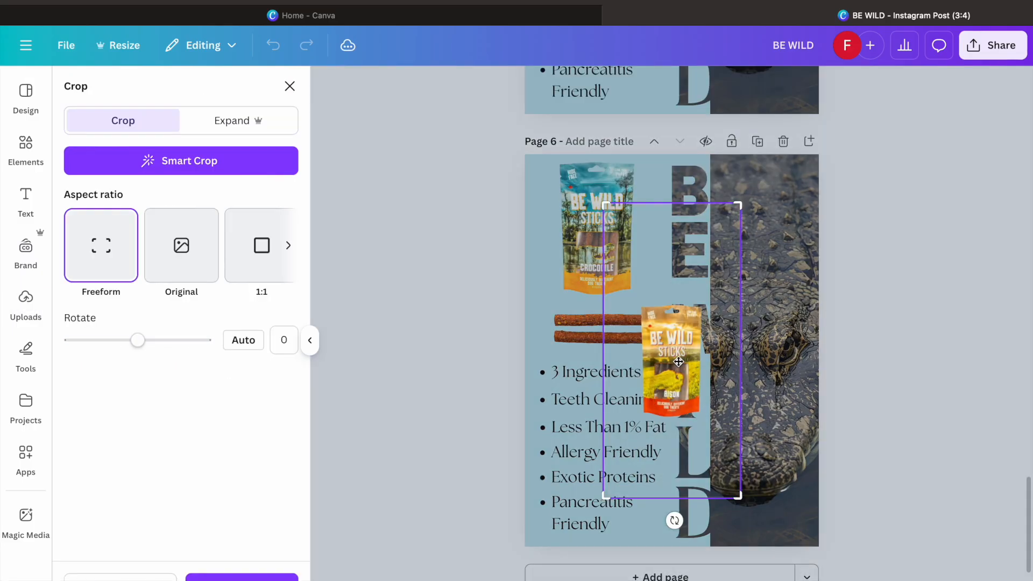
pyautogui.moveTo(738, 208); pyautogui.dragTo(740, 297)
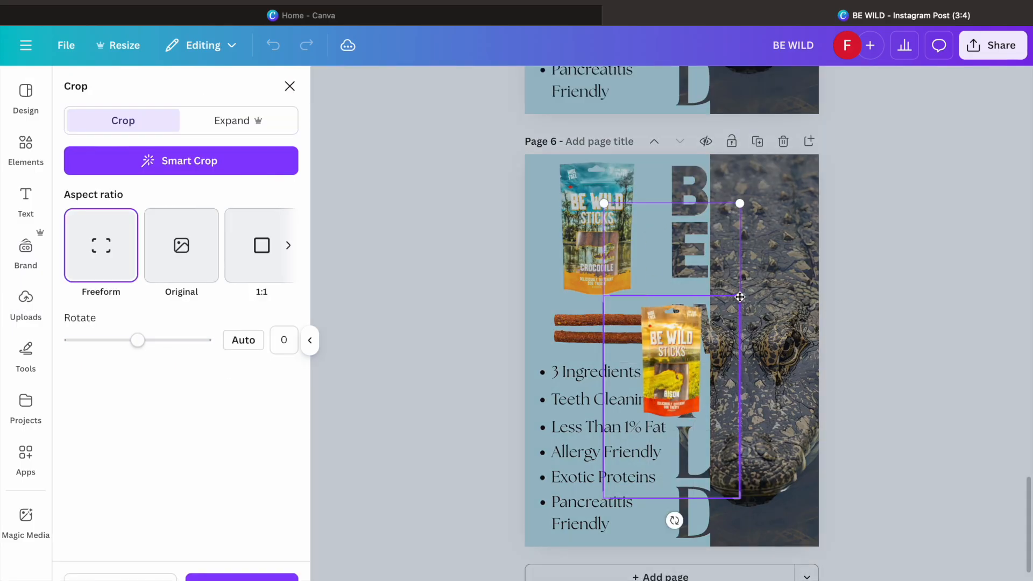
pyautogui.moveTo(740, 499); pyautogui.dragTo(740, 428)
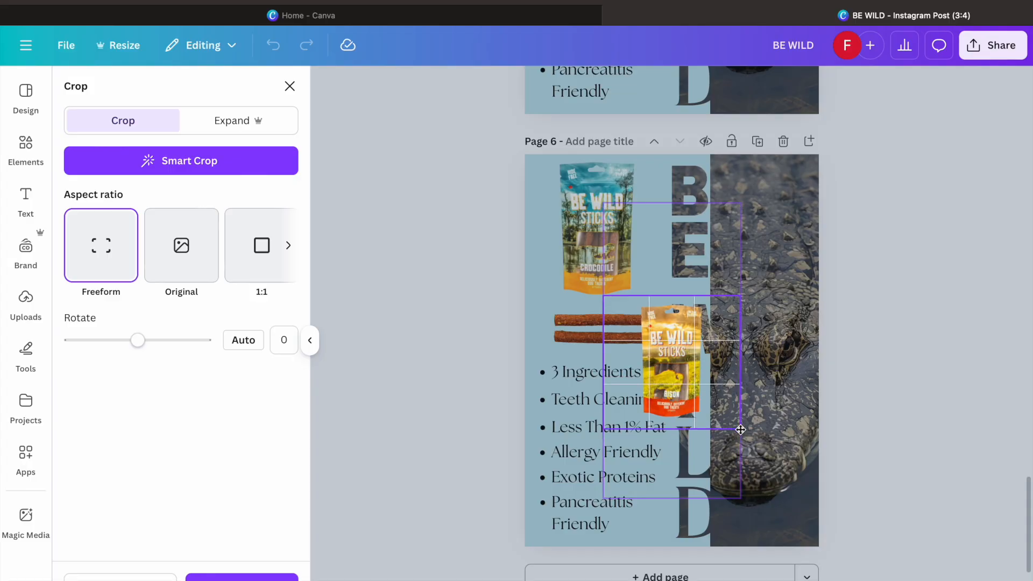
pyautogui.click(475, 409)
# Enlarge the bison pouch over the crocodile pouch on page 6, send it to the back, and delete the crocodile pouch
pyautogui.moveTo(689, 362); pyautogui.dragTo(606, 215)
pyautogui.moveTo(666, 305); pyautogui.dragTo(676, 318)
pyautogui.moveTo(608, 243)
pyautogui.mouseDown()
pyautogui.moveTo(595, 238)
pyautogui.moveTo(602, 241)
pyautogui.mouseUp()
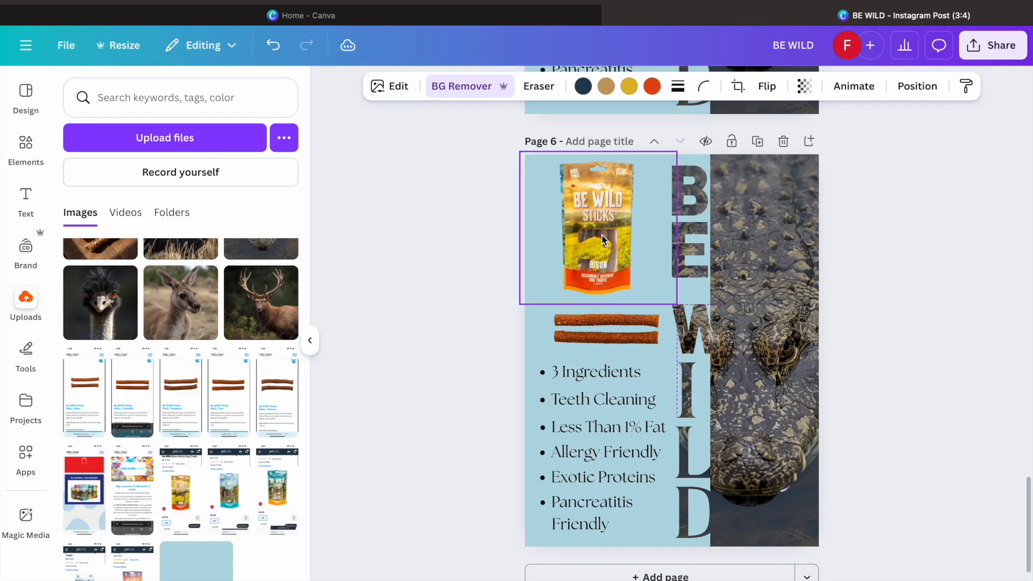
pyautogui.rightClick(602, 234)
pyautogui.moveTo(677, 331)
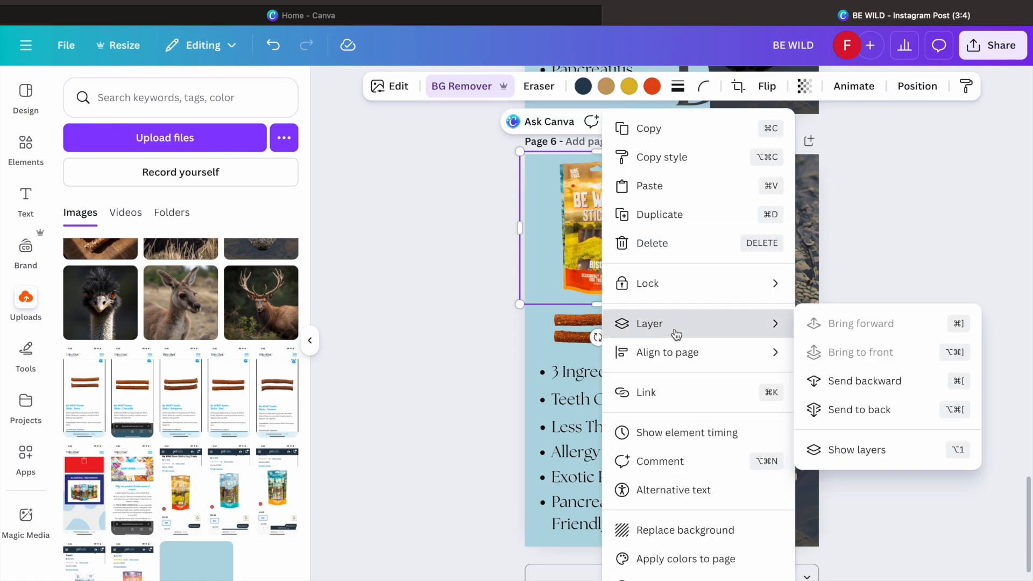
pyautogui.click(850, 410)
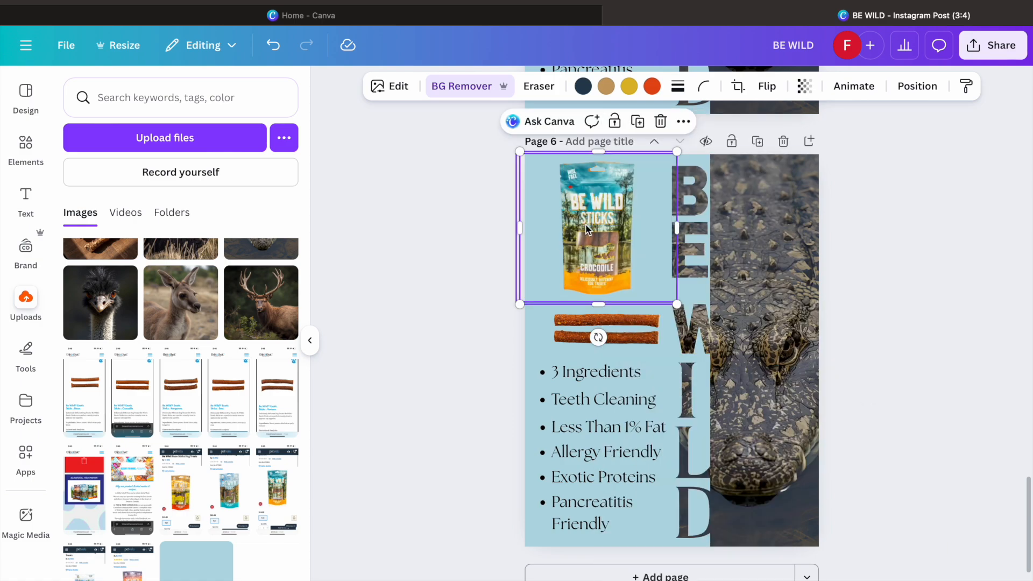
pyautogui.press('Delete')
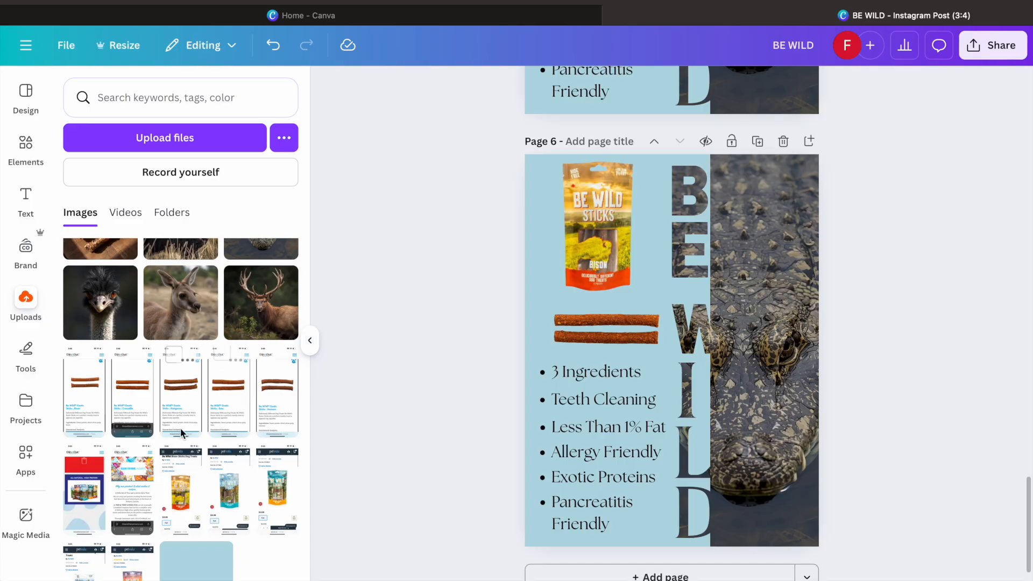
# Add the uploaded bison sticks screenshot to page 6, remove its background, and move it over the crocodile sticks
pyautogui.click(122, 421)
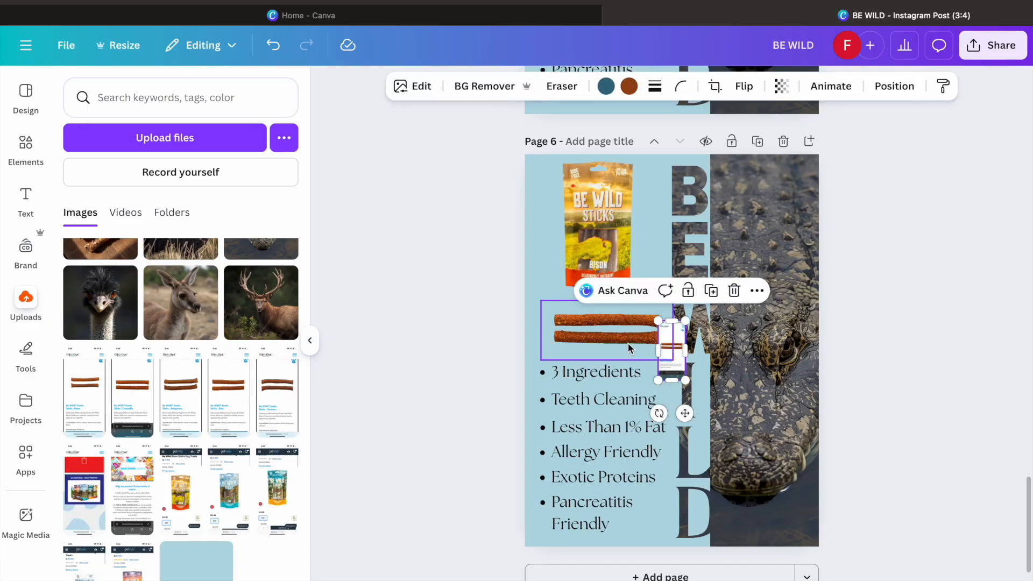
pyautogui.press('Delete')
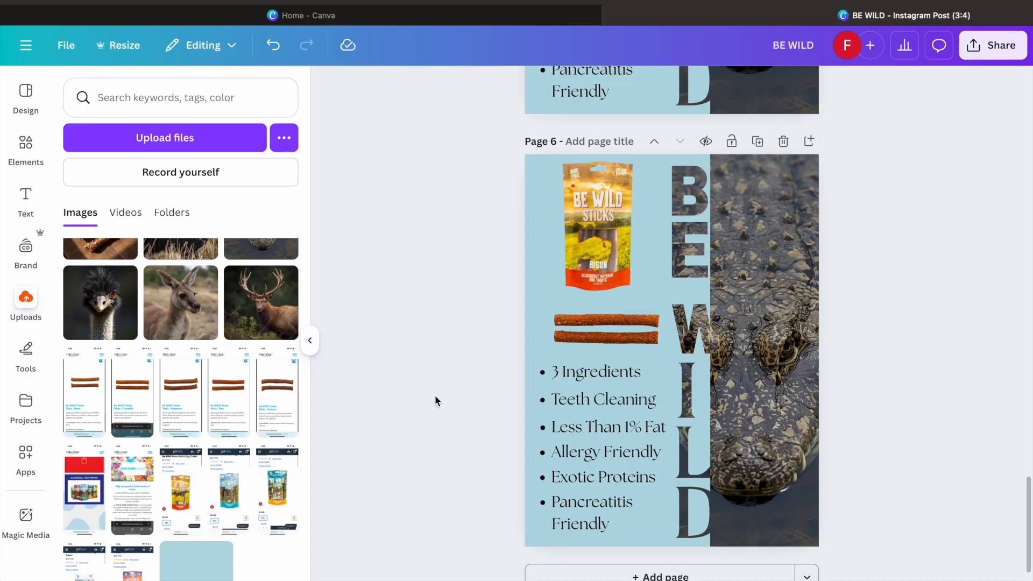
pyautogui.click(93, 407)
pyautogui.rightClick(671, 320)
pyautogui.click(612, 223)
pyautogui.click(503, 96)
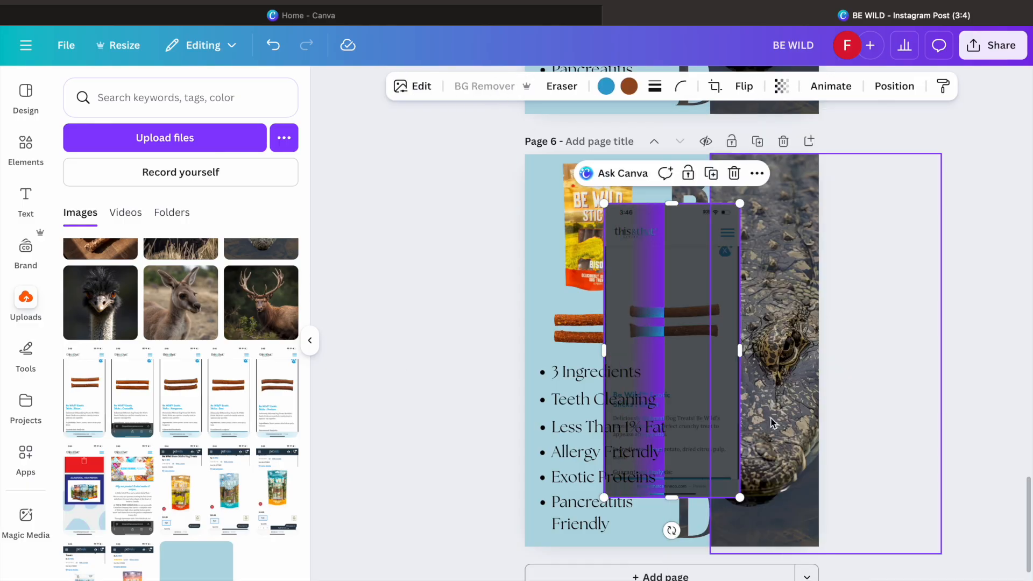
pyautogui.moveTo(673, 318); pyautogui.dragTo(602, 328)
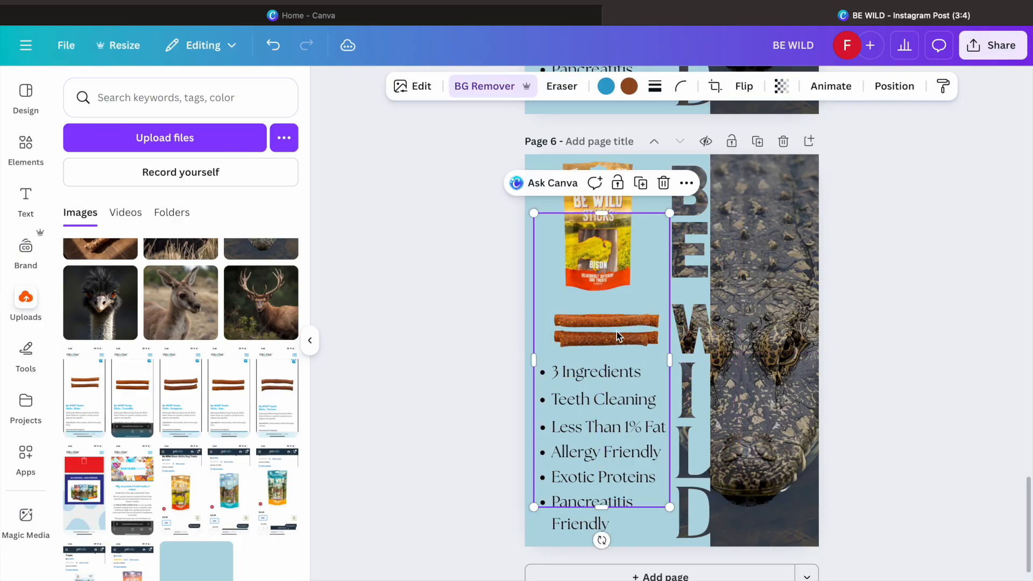
# Crop the bison sticks image from above and below so only the two sticks remain
pyautogui.doubleClick(638, 267)
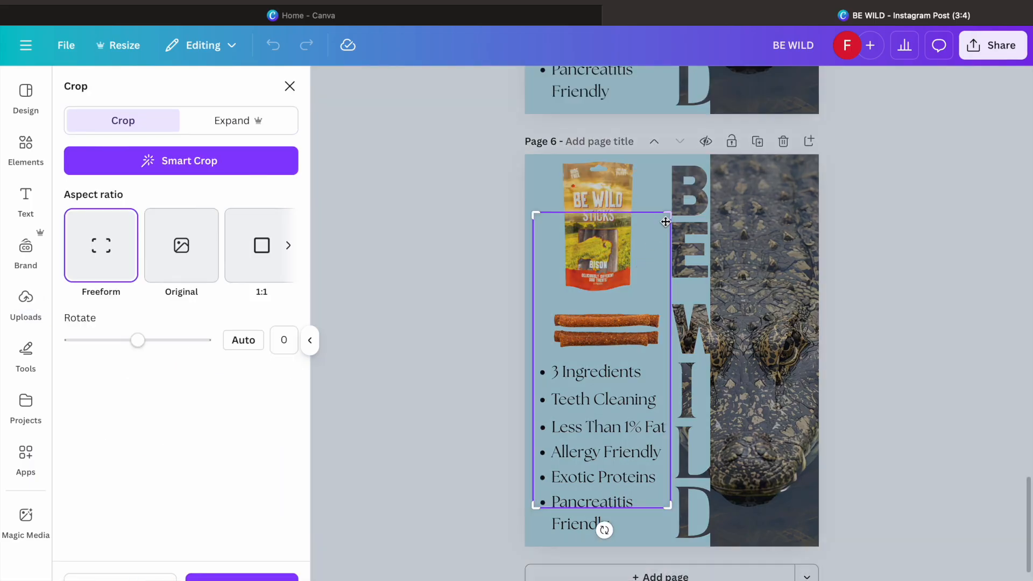
pyautogui.moveTo(669, 214); pyautogui.dragTo(671, 305)
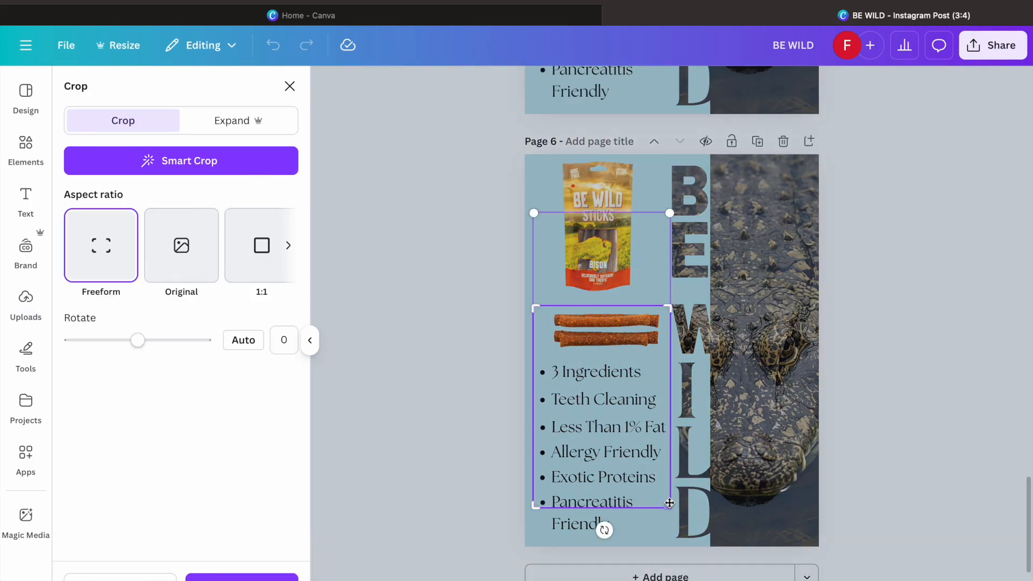
pyautogui.moveTo(668, 507); pyautogui.dragTo(671, 353)
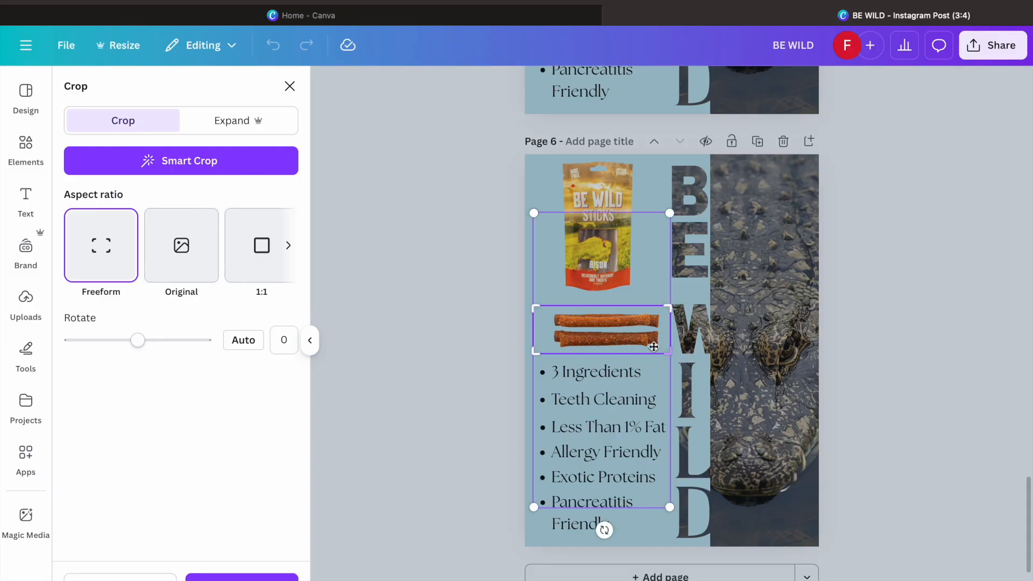
pyautogui.click(516, 389)
# Send the bison sticks to the back and delete the crocodile sticks covering them
pyautogui.rightClick(625, 328)
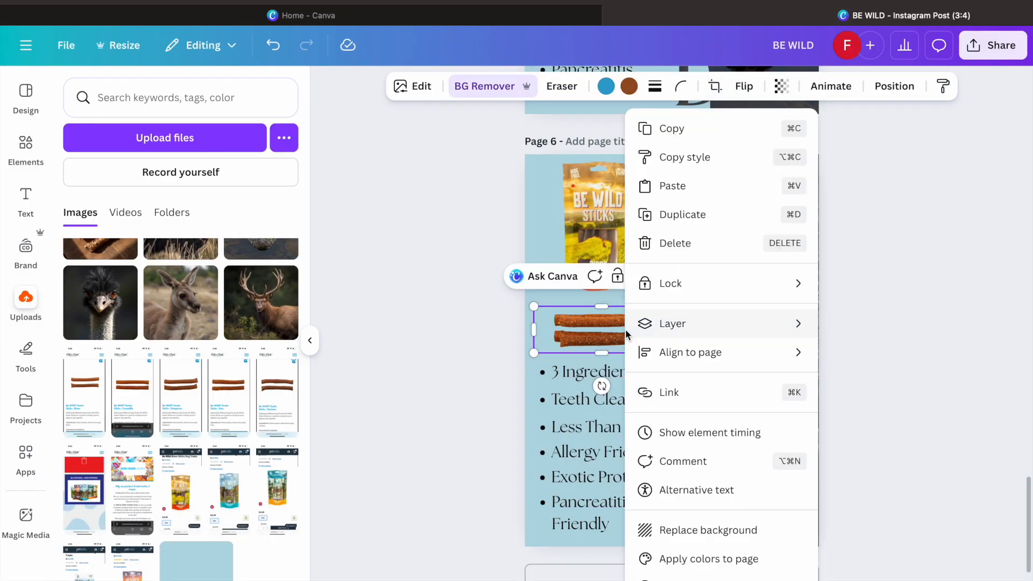
pyautogui.moveTo(667, 324)
pyautogui.click(885, 409)
pyautogui.moveTo(618, 343); pyautogui.dragTo(623, 336)
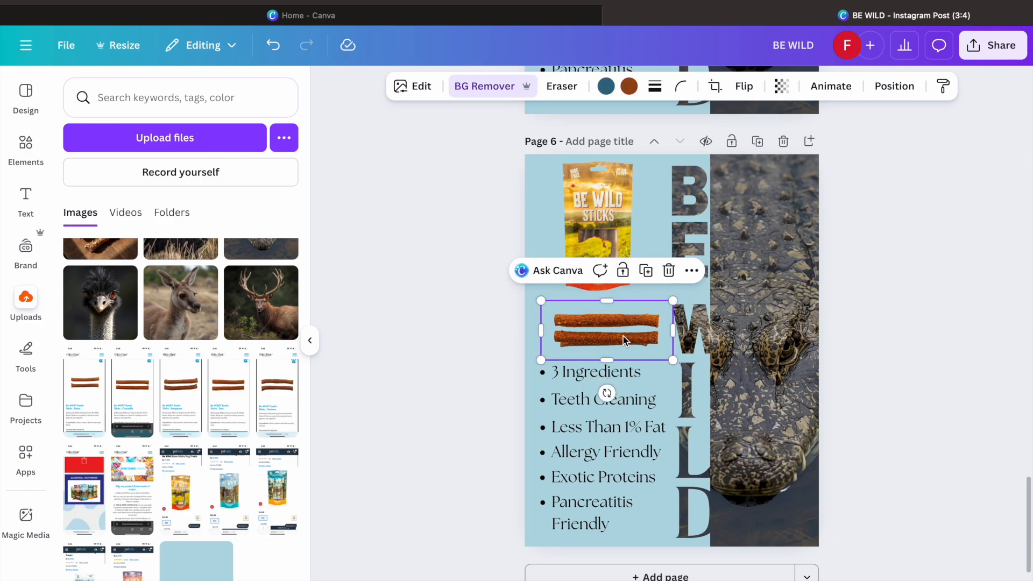
pyautogui.press('Delete')
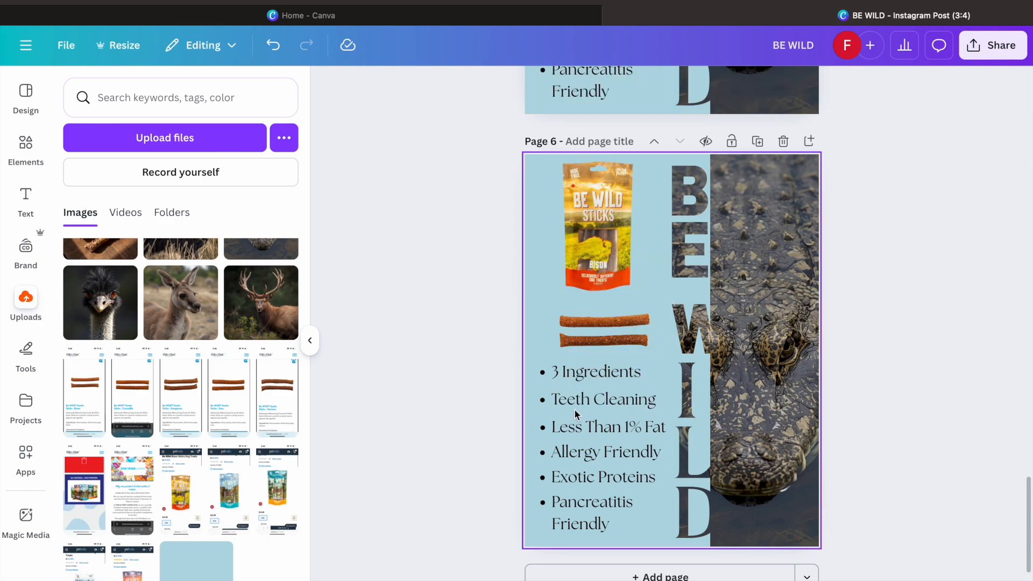
# Add the uploaded bison photo to page 6 and enlarge it to cover the full page height
pyautogui.scroll(2, 180, 301)
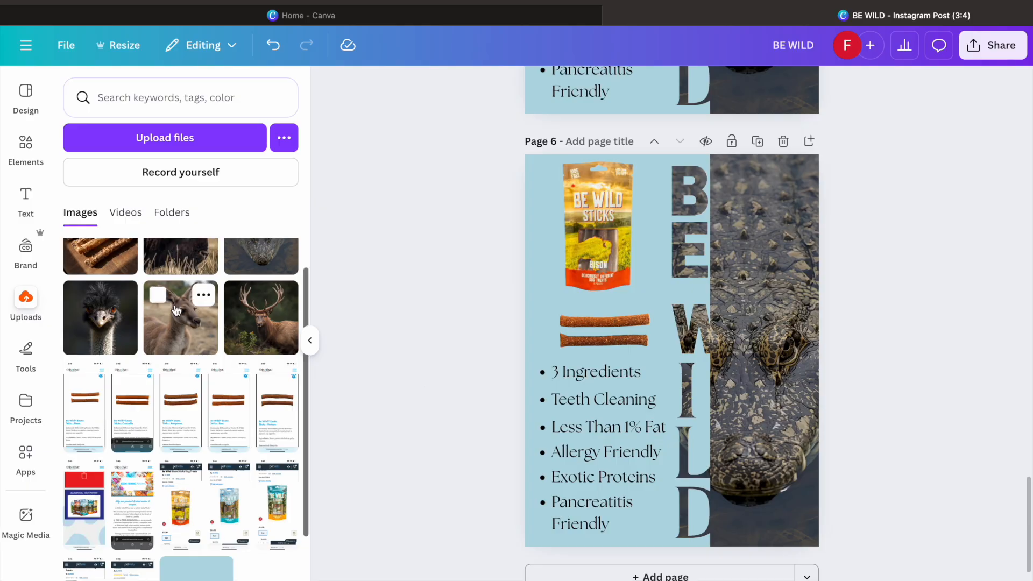
pyautogui.click(186, 284)
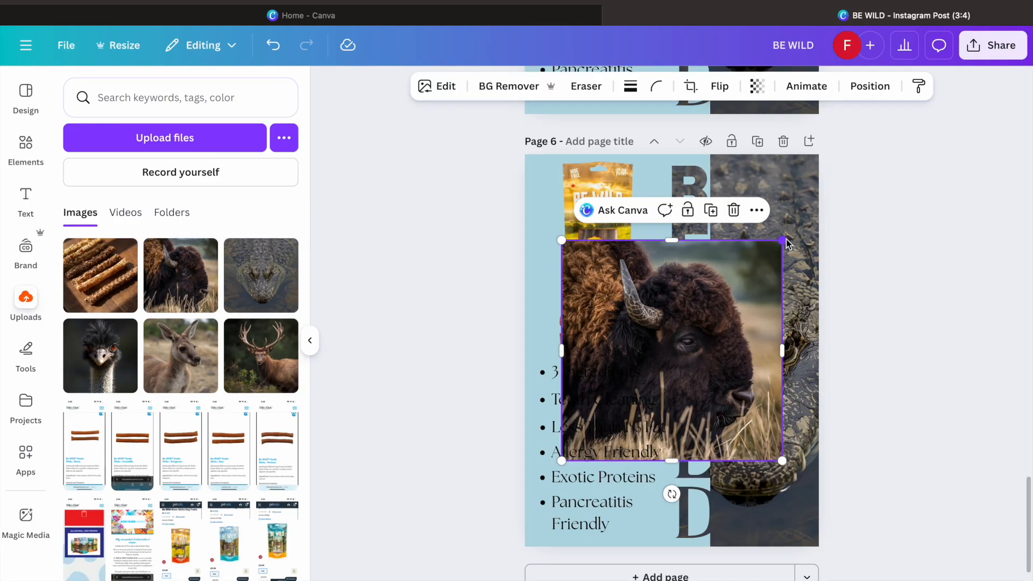
pyautogui.moveTo(784, 241); pyautogui.dragTo(834, 120)
pyautogui.moveTo(868, 462); pyautogui.dragTo(954, 546)
pyautogui.moveTo(740, 383); pyautogui.dragTo(650, 381)
# Crop the bison photo to the area beside the letters and shift it within the crop to show the eye and forehead
pyautogui.doubleClick(570, 263)
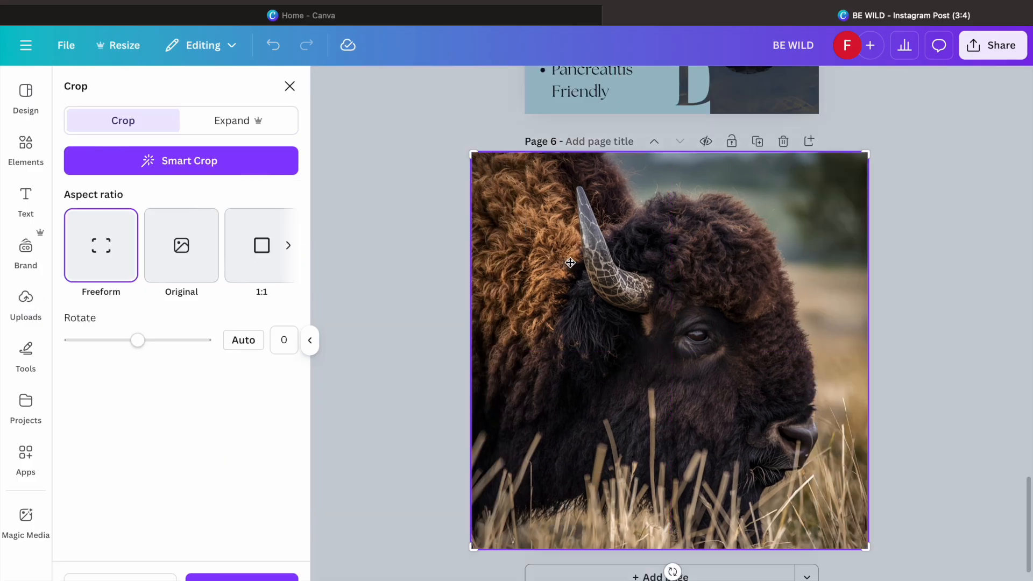
pyautogui.moveTo(701, 180); pyautogui.dragTo(712, 159)
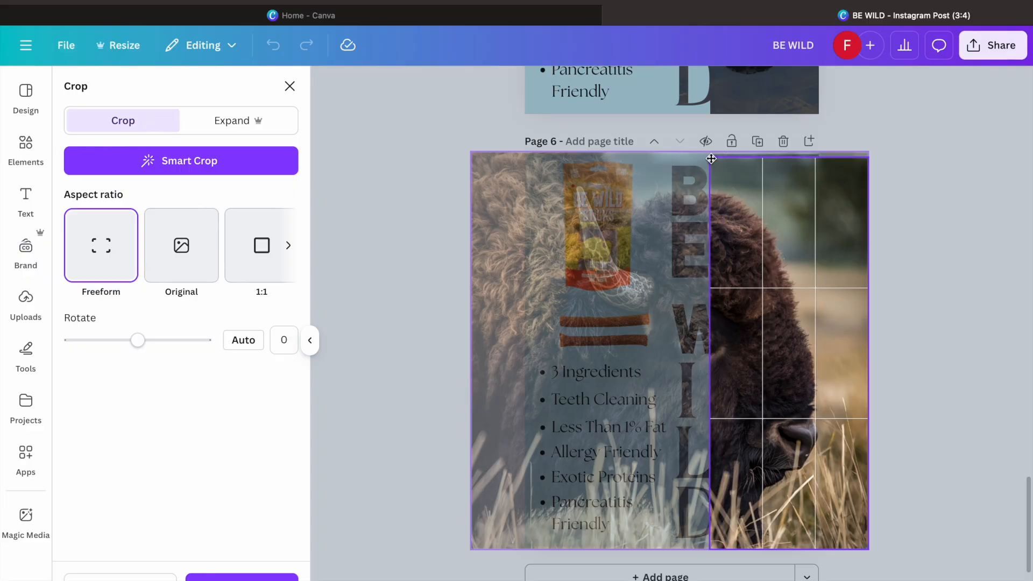
pyautogui.moveTo(712, 159); pyautogui.dragTo(711, 156)
pyautogui.moveTo(764, 275); pyautogui.dragTo(818, 275)
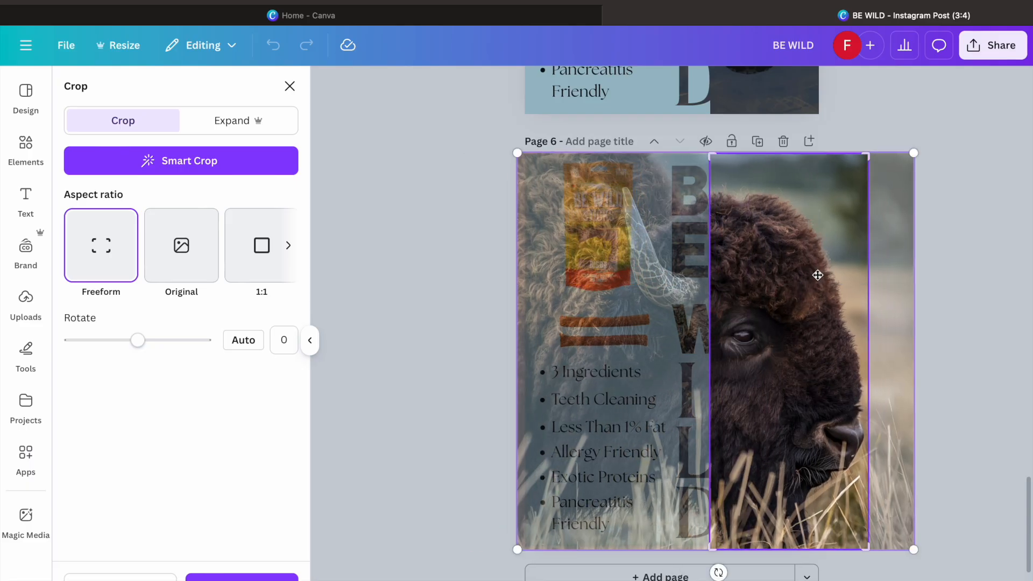
pyautogui.moveTo(669, 289); pyautogui.dragTo(711, 280)
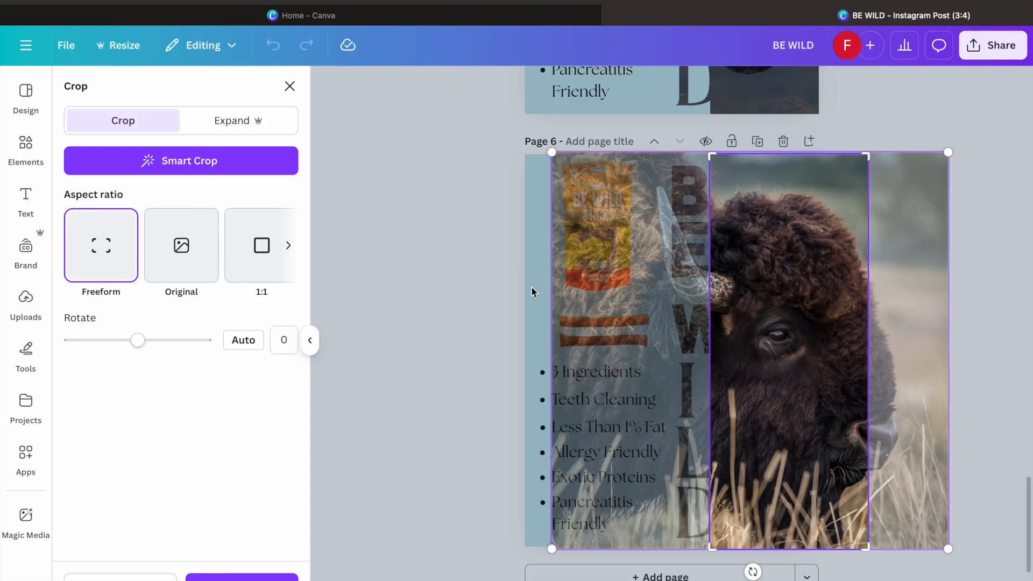
pyautogui.click(479, 297)
pyautogui.click(480, 297)
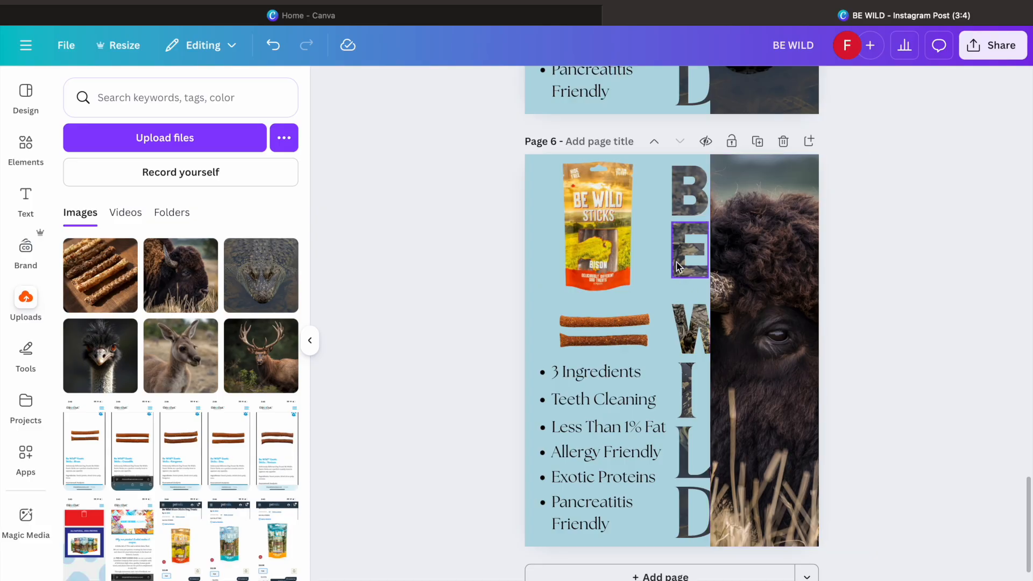
# Remove the crocodile images from the B, E, W, I, L and D letter frames on page 6
pyautogui.click(679, 196)
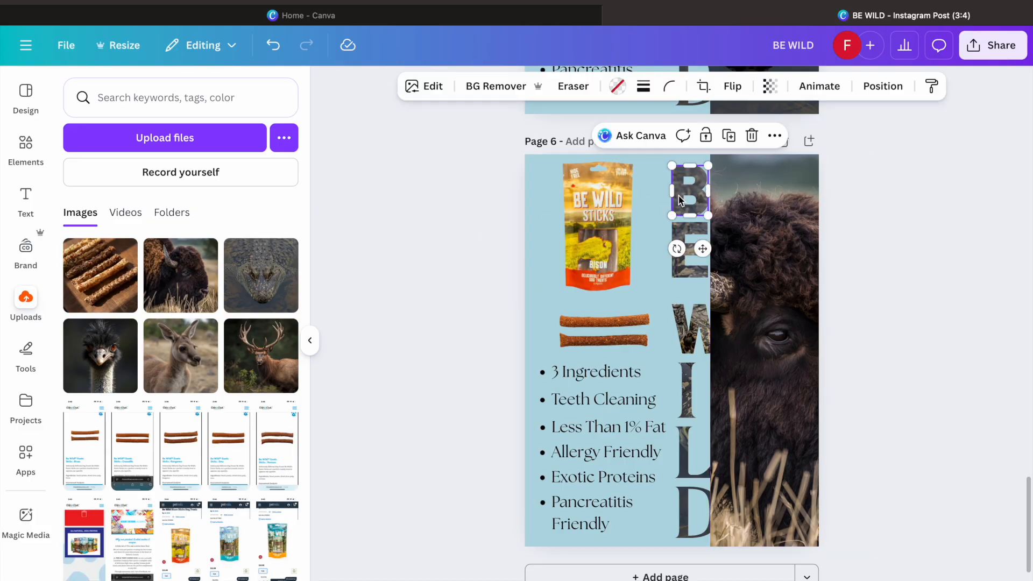
pyautogui.press('Delete')
pyautogui.click(683, 228)
pyautogui.press('Delete')
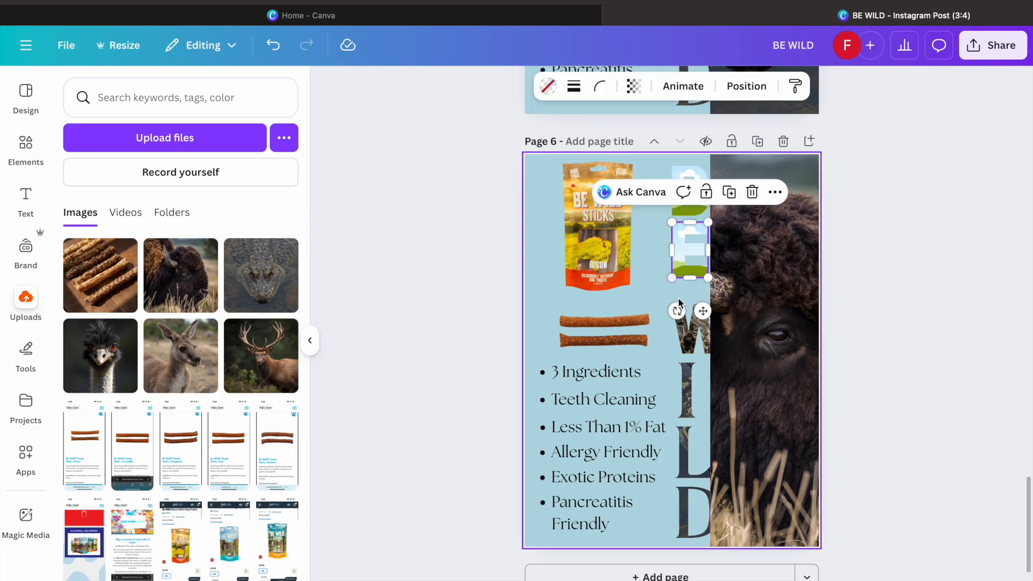
pyautogui.click(696, 339)
pyautogui.press('Delete')
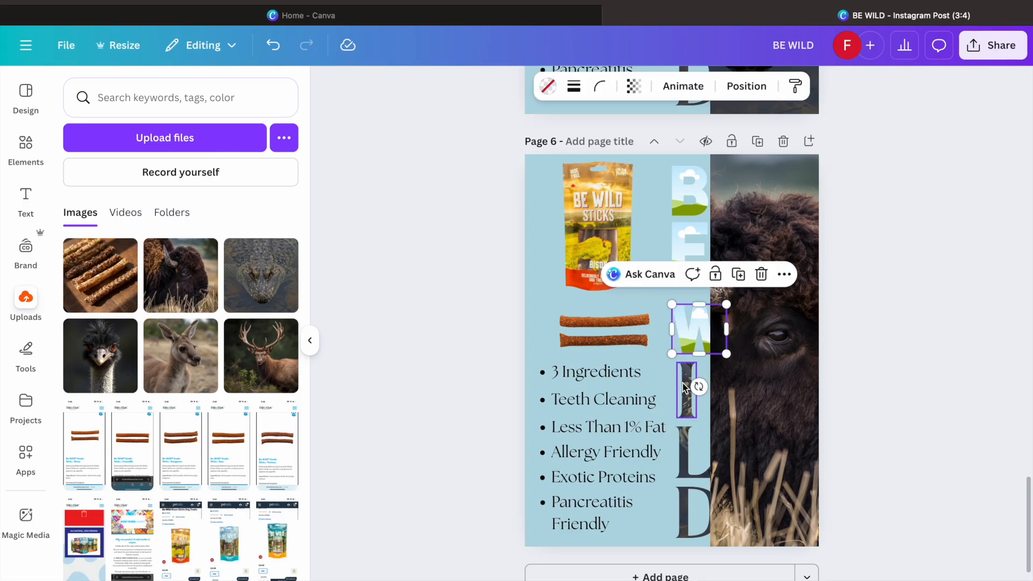
pyautogui.click(687, 388)
pyautogui.press('Delete')
pyautogui.click(679, 454)
pyautogui.press('Delete')
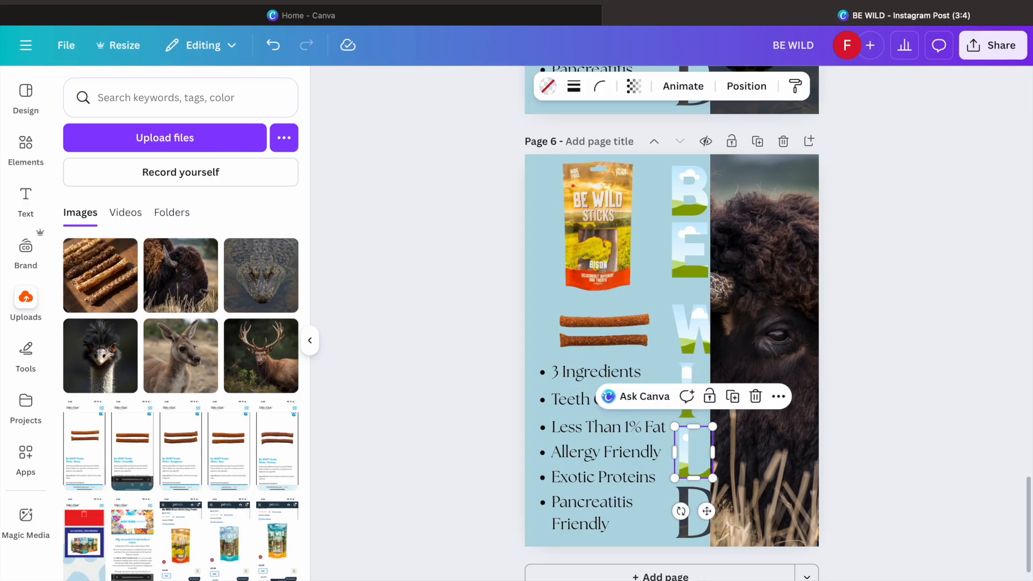
pyautogui.click(688, 501)
pyautogui.press('Delete')
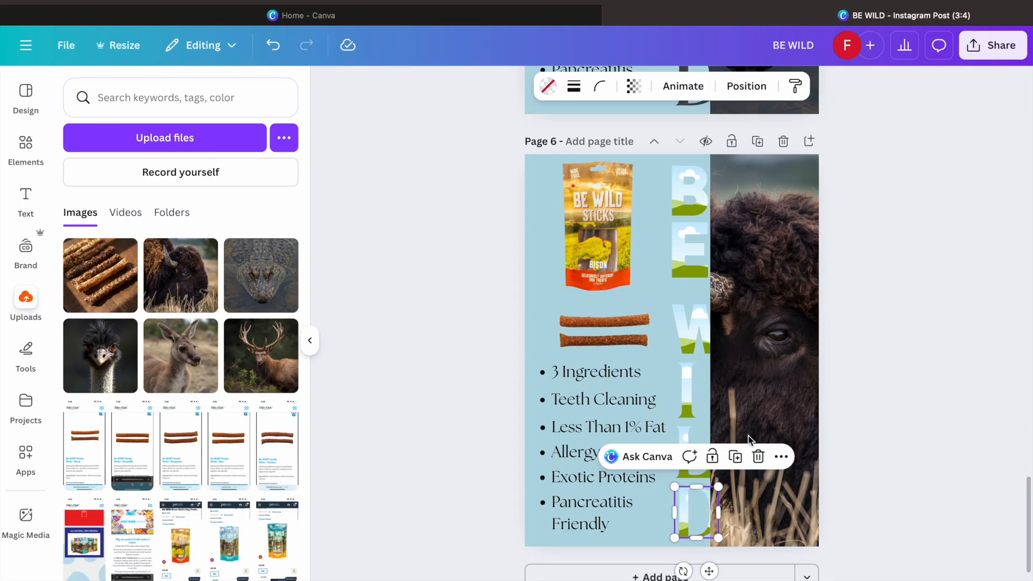
# Send the cropped bison photo to the back, behind the crocodile photo
pyautogui.rightClick(772, 389)
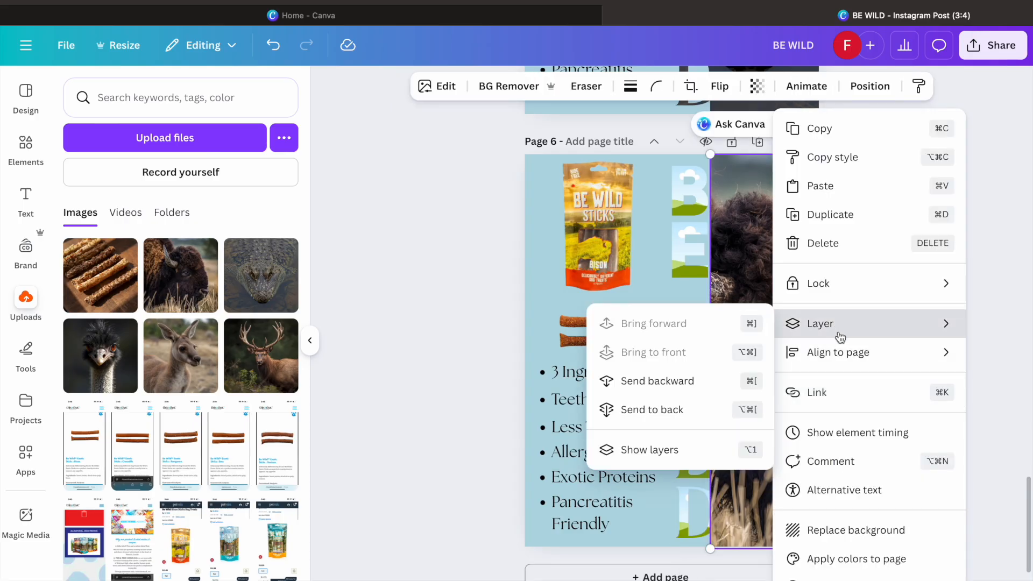
pyautogui.moveTo(807, 323)
pyautogui.click(682, 409)
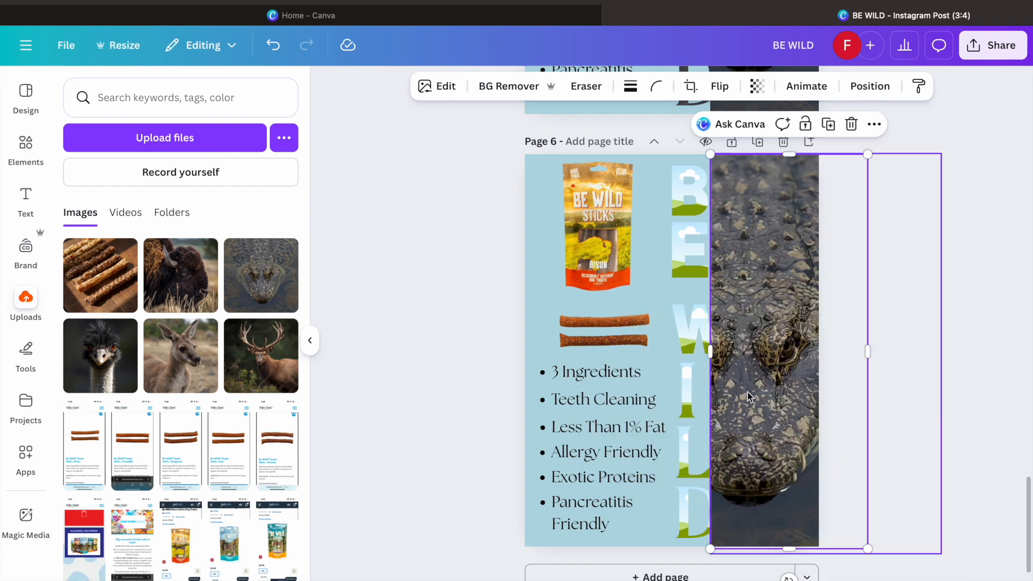
# Delete the large crocodile photo on page 6 and send the W letter frame to the back, behind the bison photo
pyautogui.press('Escape')
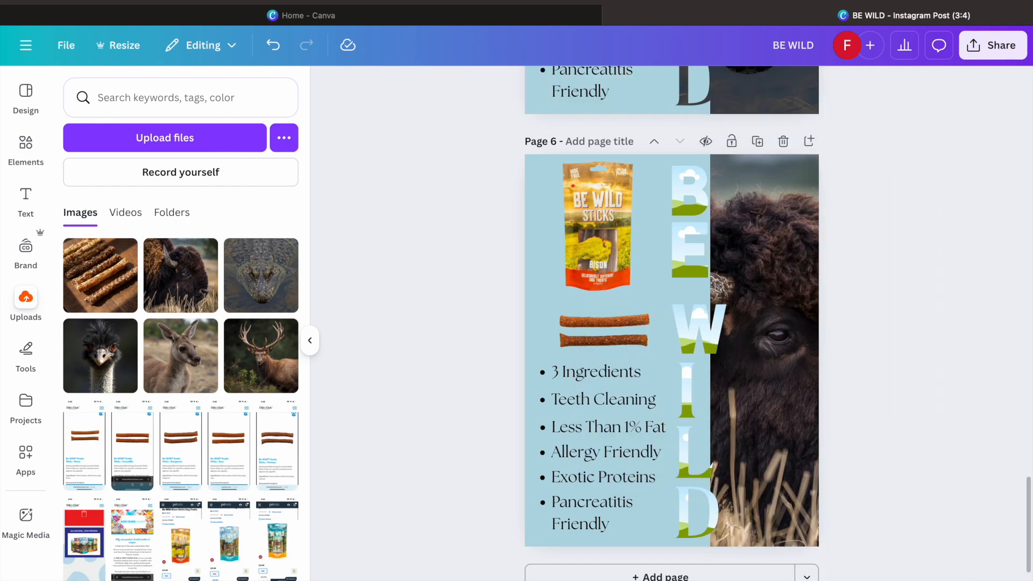
pyautogui.rightClick(695, 329)
pyautogui.moveTo(775, 425)
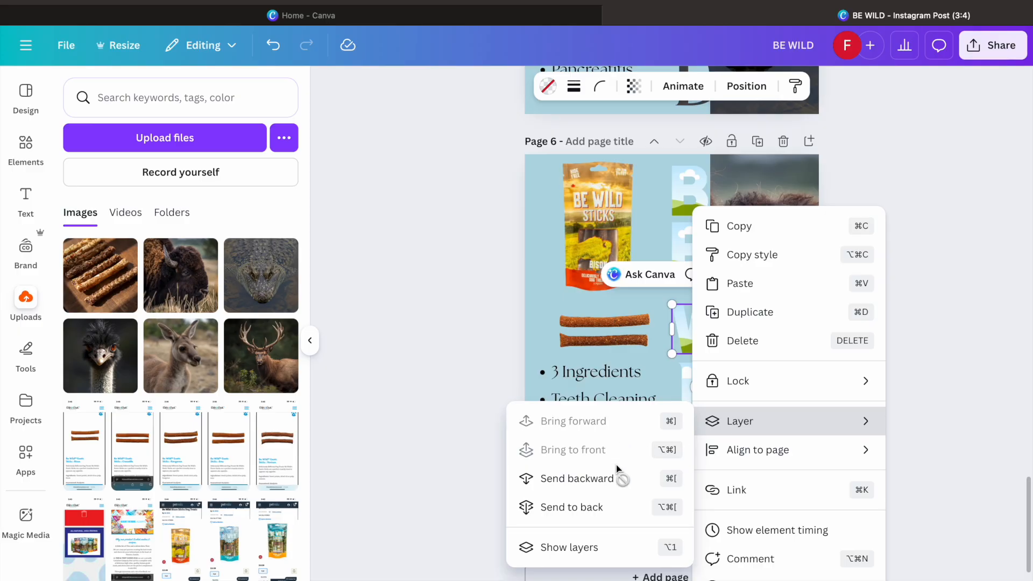
pyautogui.click(609, 508)
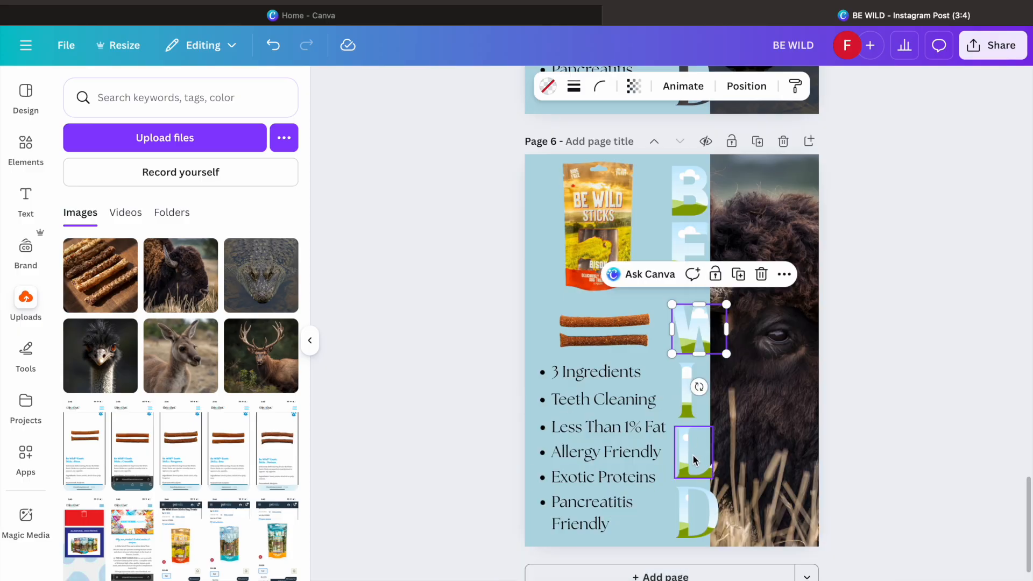
# Send the L and D letter frames on page 6 to the back, behind the bison photo
pyautogui.click(693, 454)
pyautogui.rightClick(692, 454)
pyautogui.moveTo(742, 417)
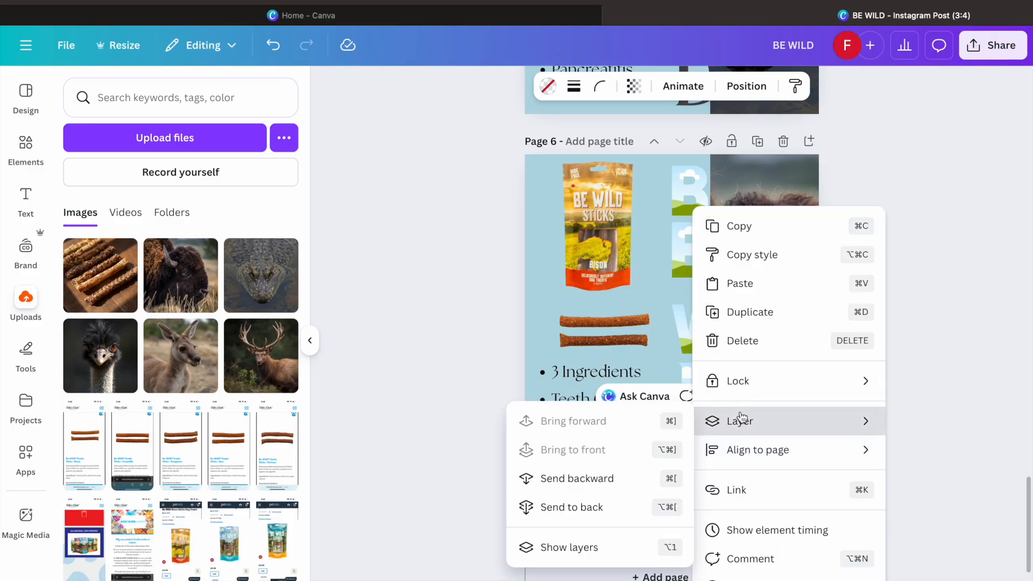
pyautogui.click(583, 506)
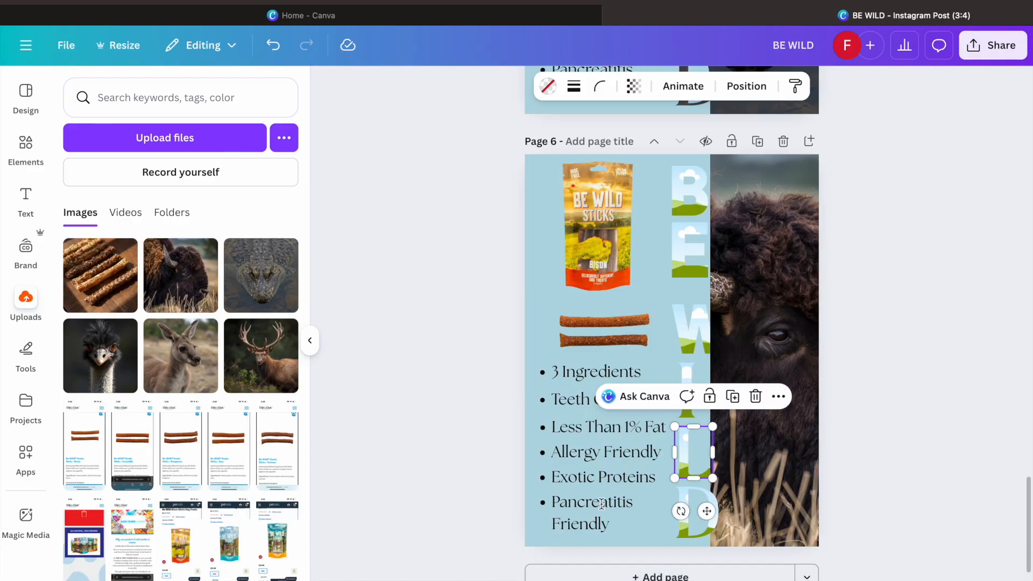
pyautogui.rightClick(686, 497)
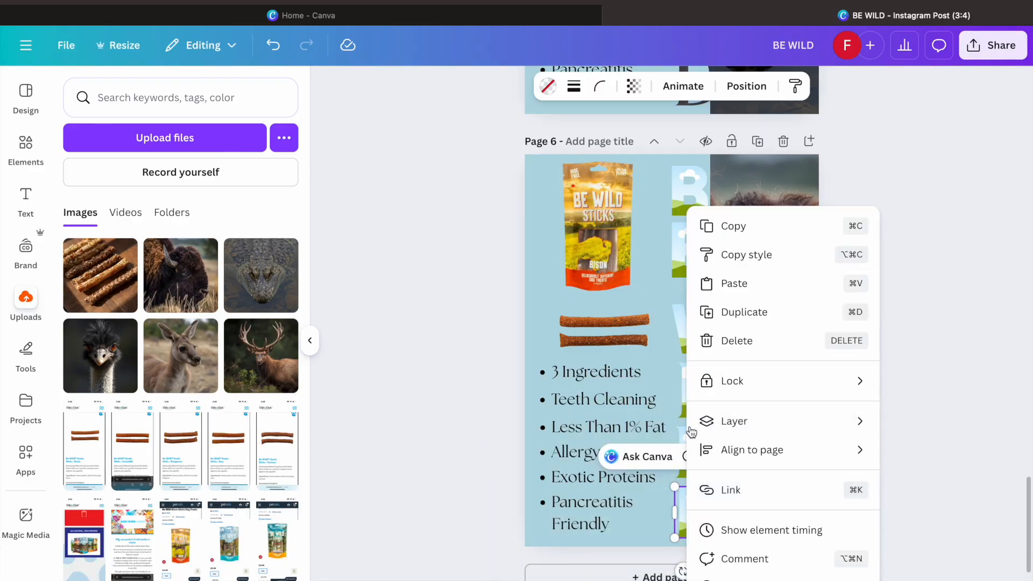
pyautogui.moveTo(696, 424)
pyautogui.click(599, 506)
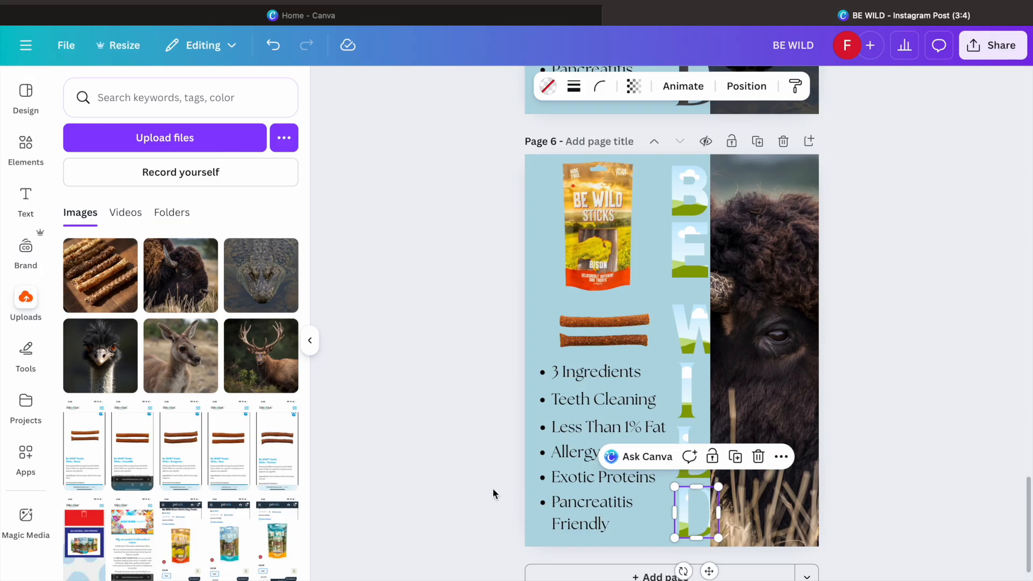
pyautogui.click(479, 482)
# Fill the B, E, W, I, L and D letter frames on page 6 with the uploaded bison photo
pyautogui.moveTo(202, 280); pyautogui.dragTo(686, 199)
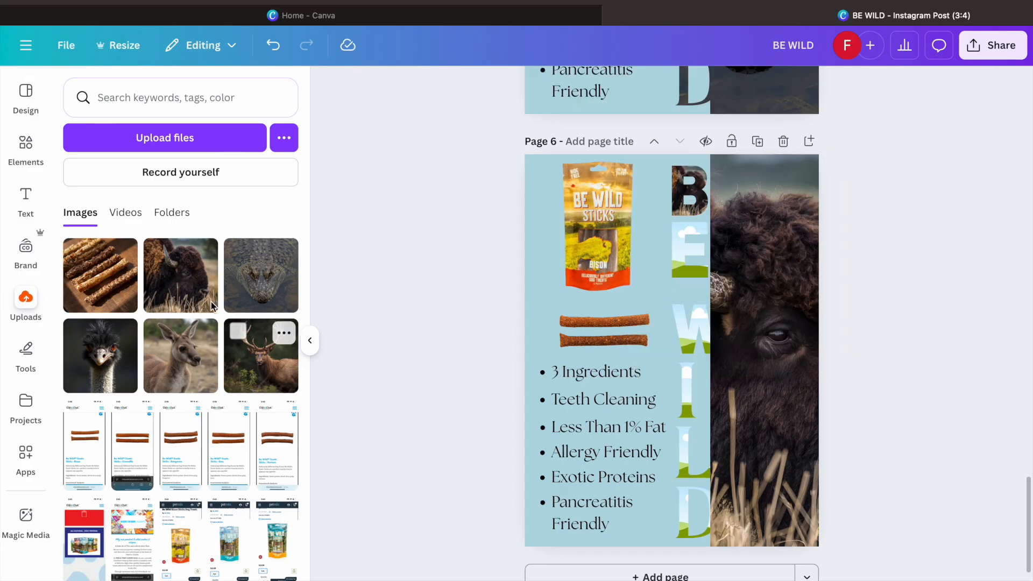
pyautogui.moveTo(208, 286); pyautogui.dragTo(679, 252)
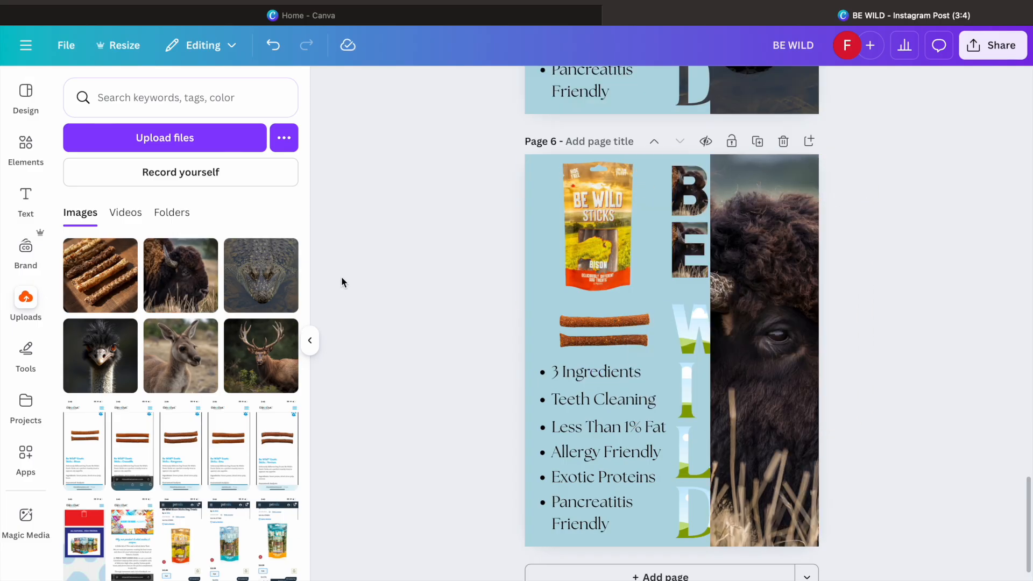
pyautogui.moveTo(181, 300); pyautogui.dragTo(689, 333)
pyautogui.moveTo(181, 277); pyautogui.dragTo(691, 391)
pyautogui.moveTo(182, 276); pyautogui.dragTo(686, 450)
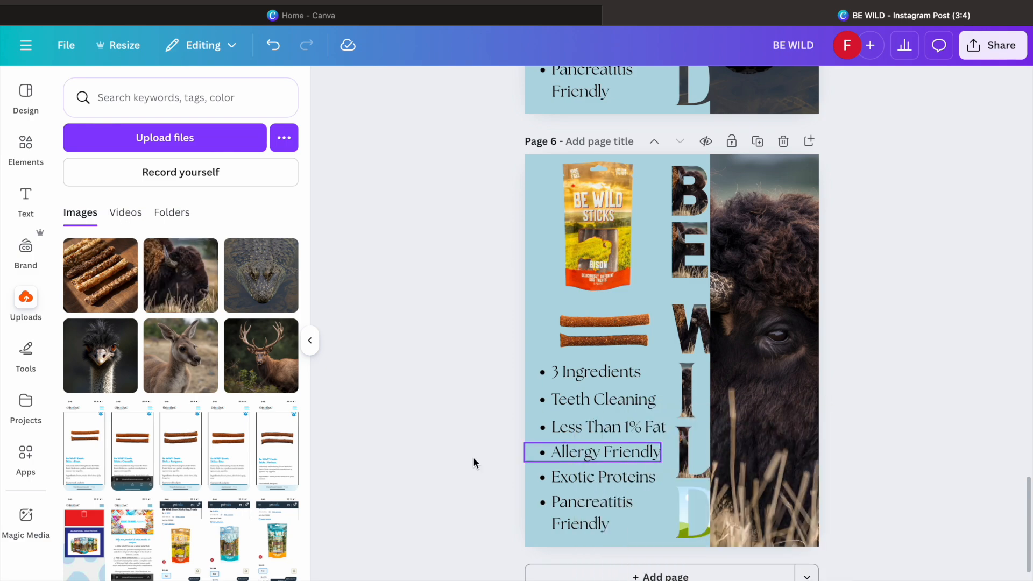
pyautogui.moveTo(166, 278); pyautogui.dragTo(687, 508)
pyautogui.click(686, 205)
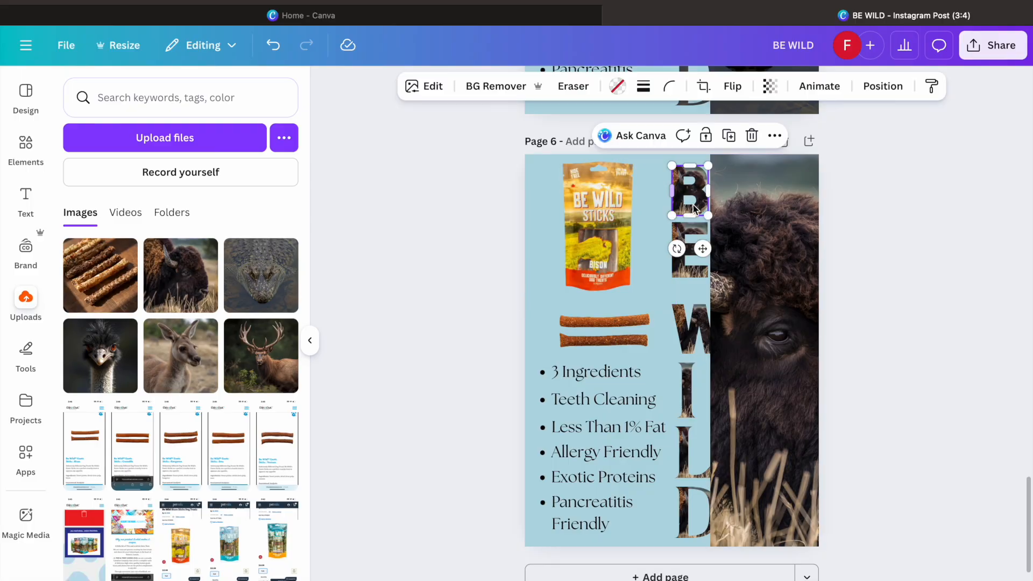
pyautogui.moveTo(710, 222); pyautogui.dragTo(1025, 538)
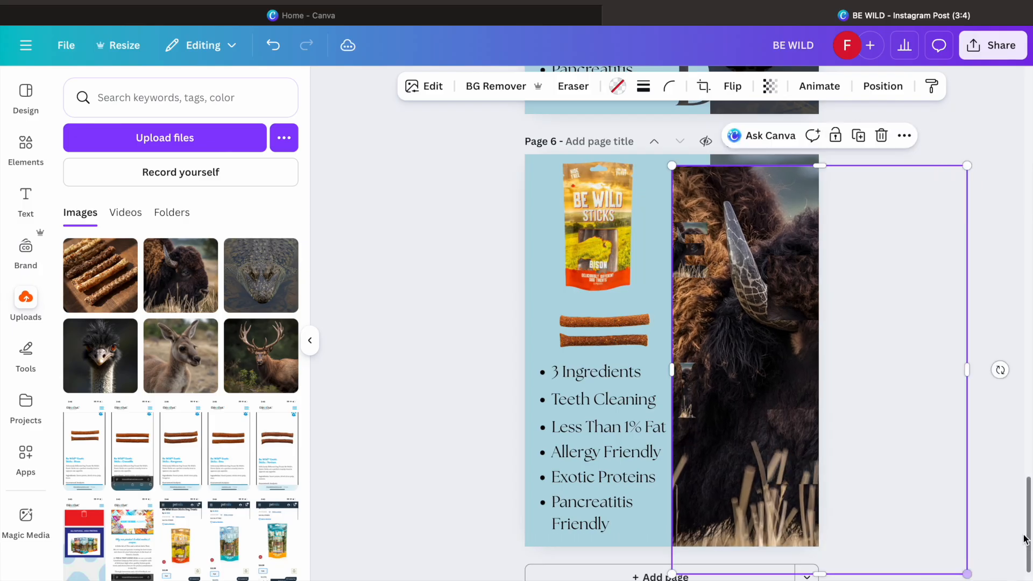
pyautogui.moveTo(787, 391); pyautogui.dragTo(722, 373)
pyautogui.click(271, 47)
pyautogui.click(272, 48)
# Enlarge the bison photo inside the B frame to about page height and align it with the large bison photo
pyautogui.click(689, 201)
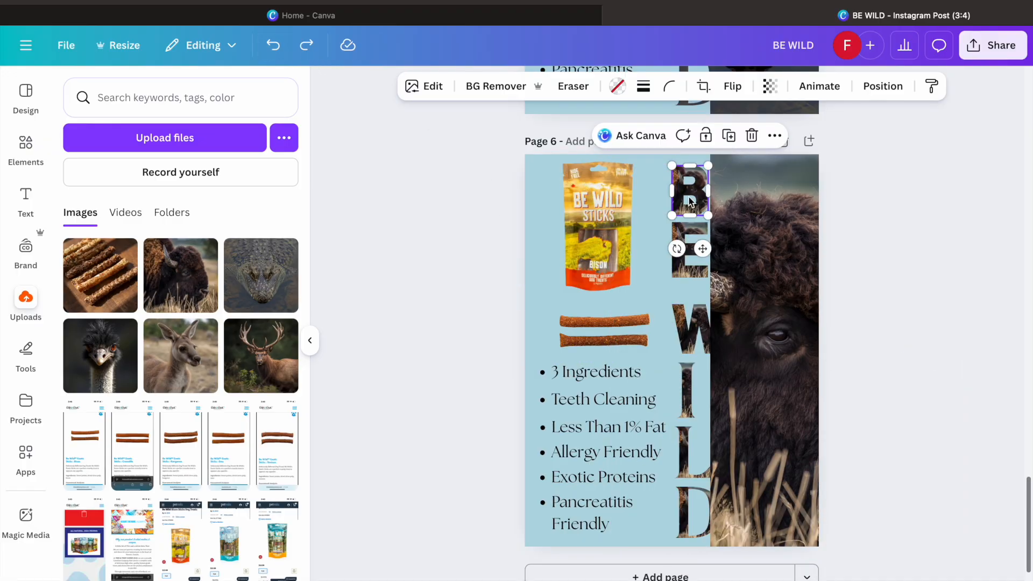
pyautogui.doubleClick(685, 192)
pyautogui.moveTo(720, 215); pyautogui.dragTo(1025, 569)
pyautogui.moveTo(925, 381); pyautogui.dragTo(811, 355)
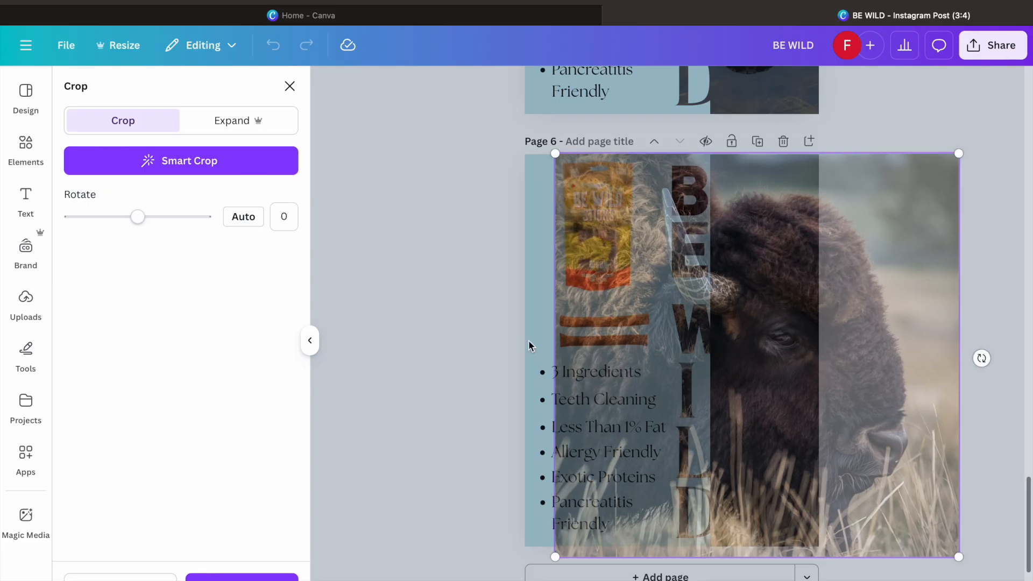
pyautogui.click(458, 333)
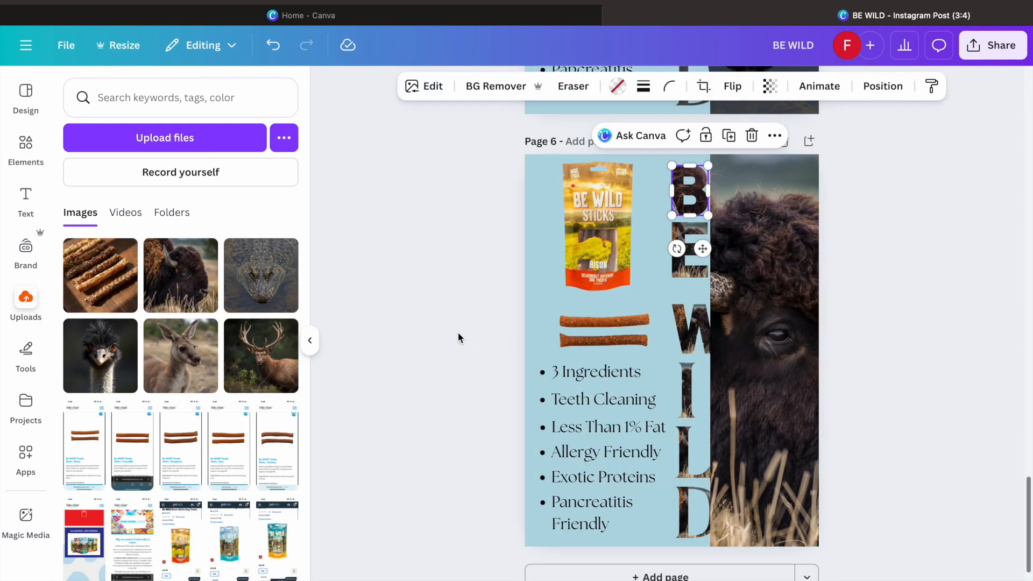
pyautogui.click(429, 342)
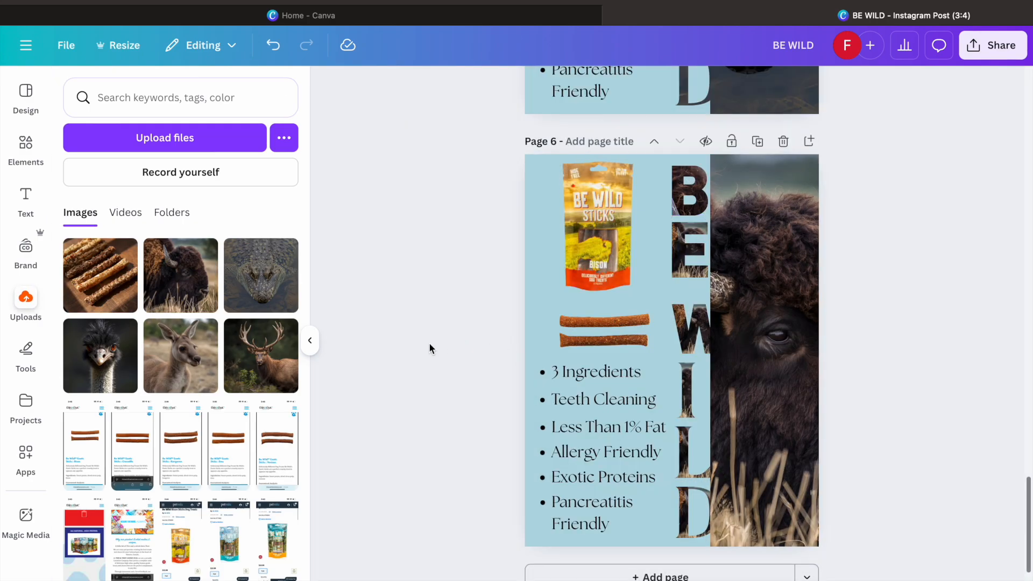
# Scale the bison photo inside the E frame to page height and shift it to line up with the large bison photo
pyautogui.click(678, 256)
pyautogui.doubleClick(681, 253)
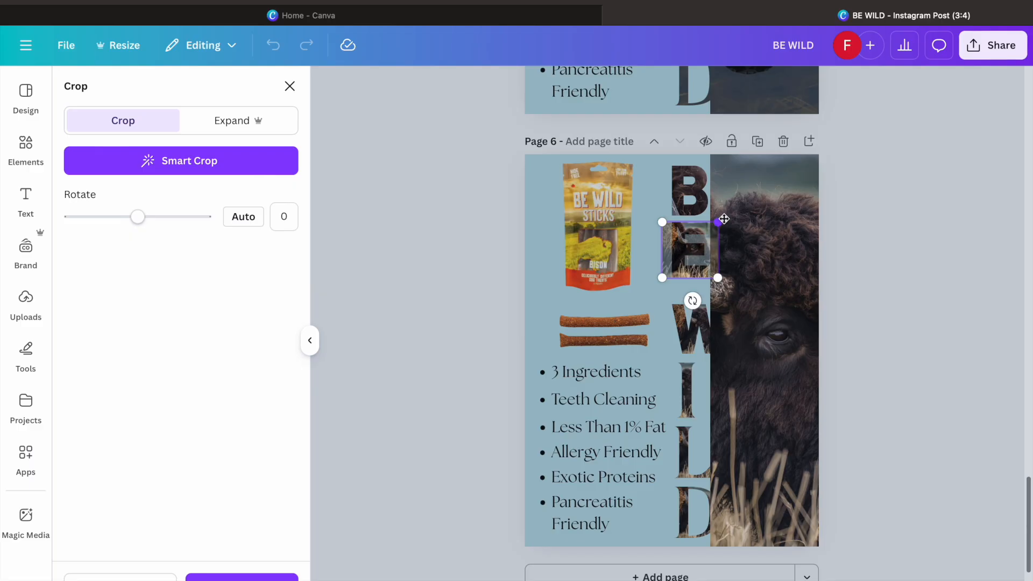
pyautogui.moveTo(720, 225); pyautogui.dragTo(830, 179)
pyautogui.moveTo(794, 277); pyautogui.dragTo(1027, 546)
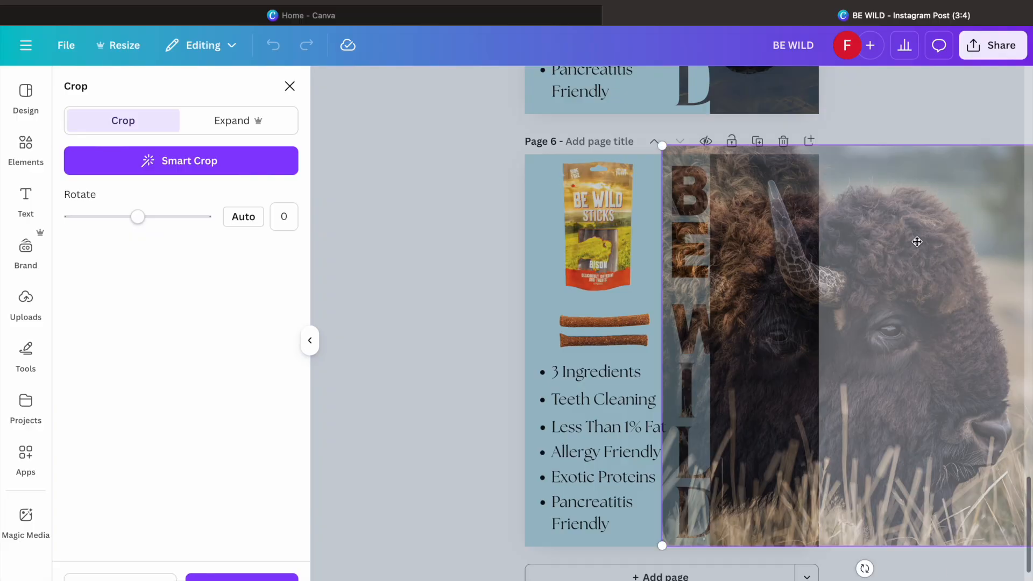
pyautogui.moveTo(661, 149); pyautogui.dragTo(666, 163)
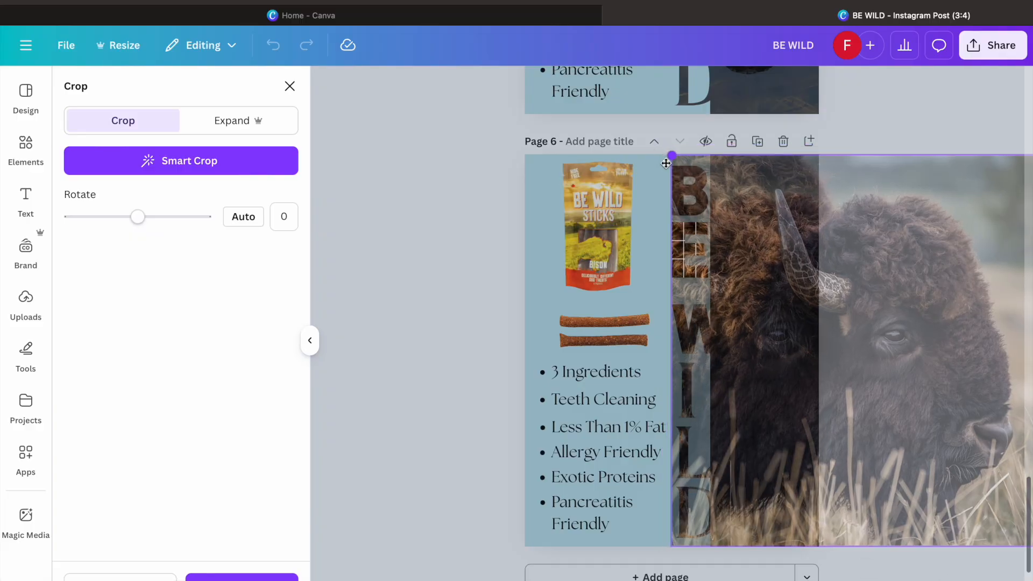
pyautogui.moveTo(907, 312); pyautogui.dragTo(801, 311)
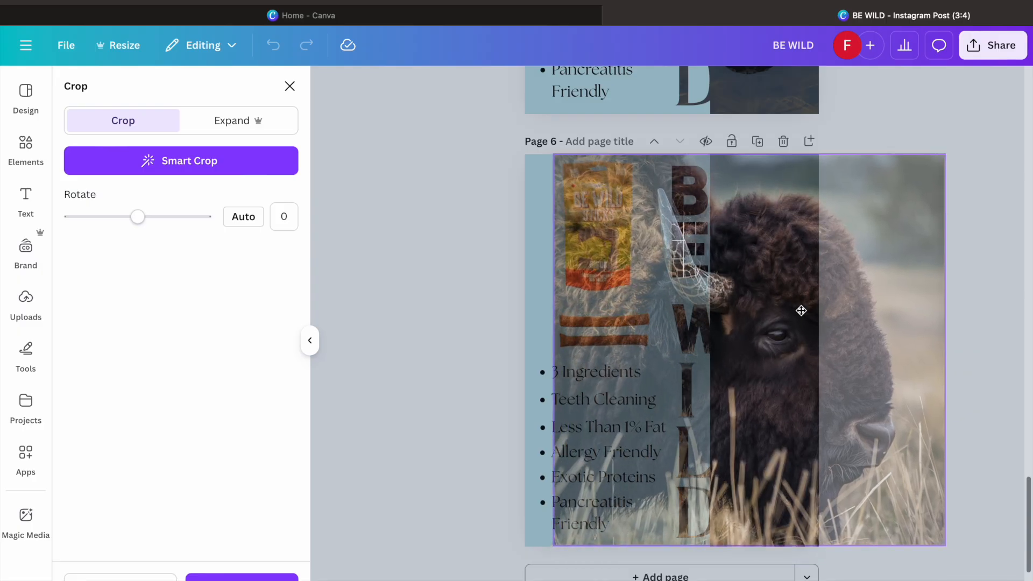
pyautogui.click(451, 315)
pyautogui.click(451, 315)
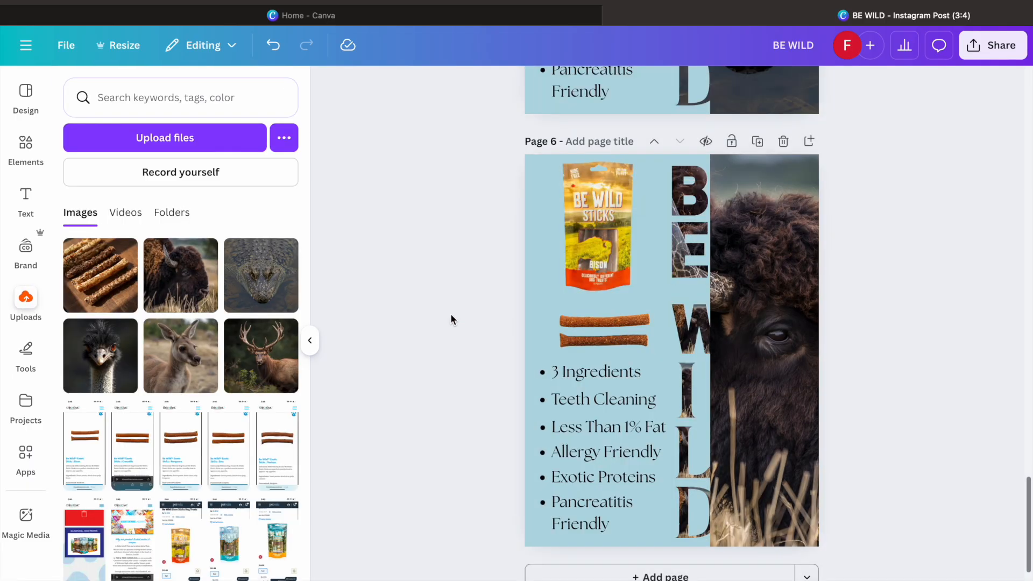
pyautogui.click(176, 295)
pyautogui.press('Delete')
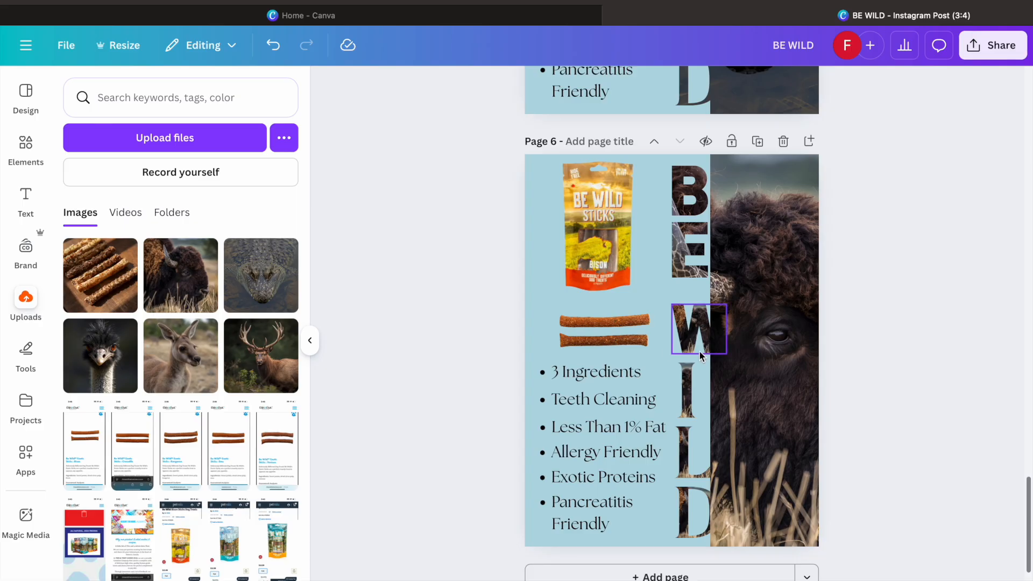
# Enlarge the photo inside the W frame to about page height and position it to match the large bison photo
pyautogui.doubleClick(690, 337)
pyautogui.moveTo(730, 301); pyautogui.dragTo(856, 129)
pyautogui.moveTo(671, 357); pyautogui.dragTo(482, 545)
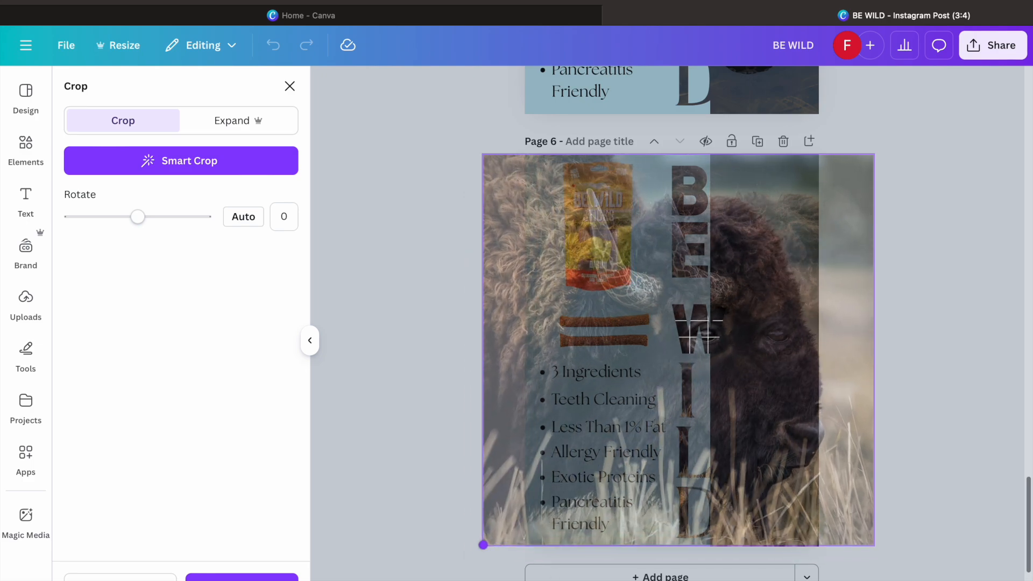
pyautogui.moveTo(637, 364); pyautogui.dragTo(720, 361)
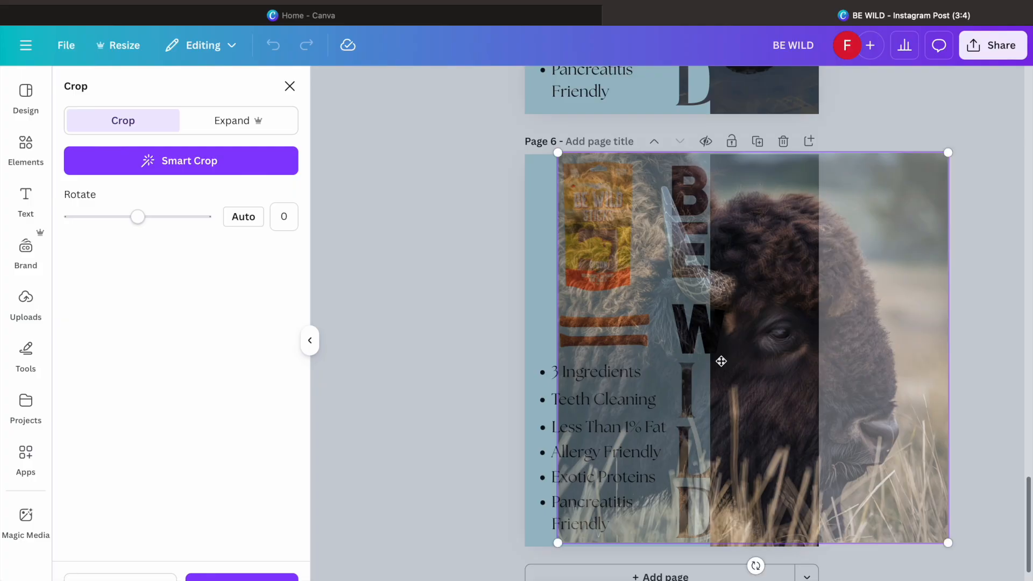
pyautogui.click(417, 412)
pyautogui.click(416, 412)
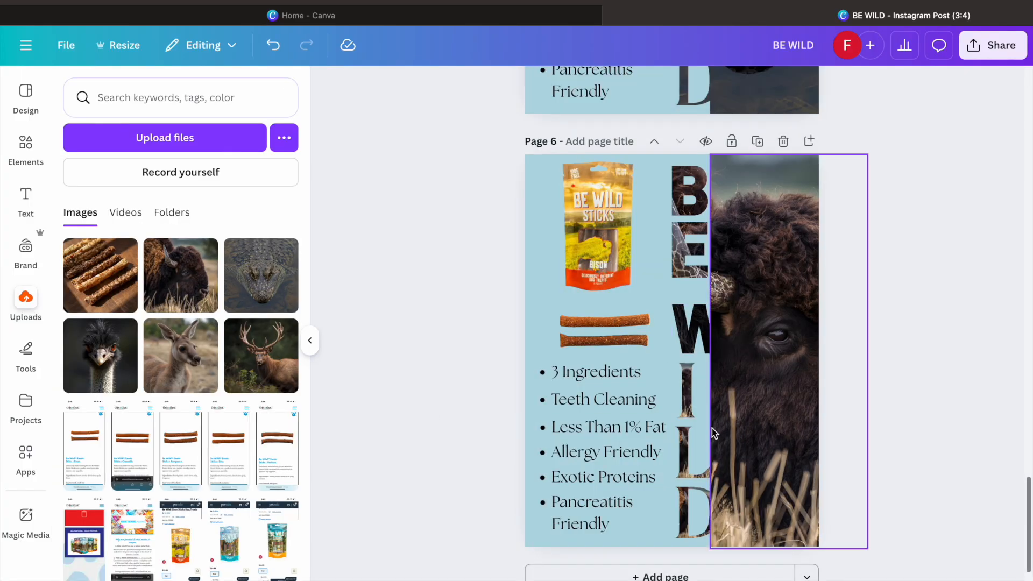
# Enlarge the photo inside the I frame to about page height and move it over the large bison photo's position
pyautogui.click(687, 401)
pyautogui.doubleClick(686, 401)
pyautogui.moveTo(714, 366); pyautogui.dragTo(867, 106)
pyautogui.moveTo(660, 418); pyautogui.dragTo(531, 546)
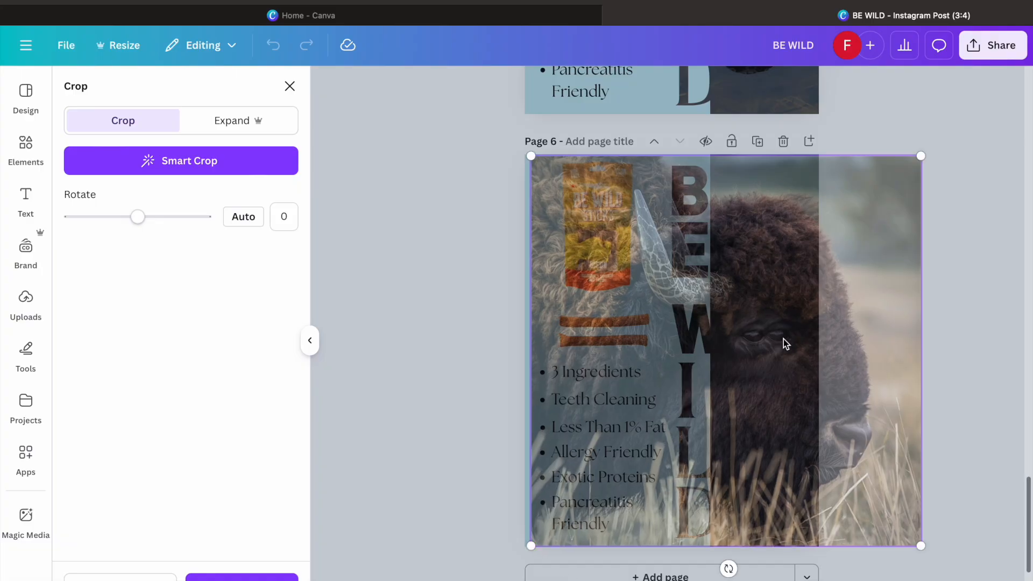
pyautogui.moveTo(736, 300); pyautogui.dragTo(774, 309)
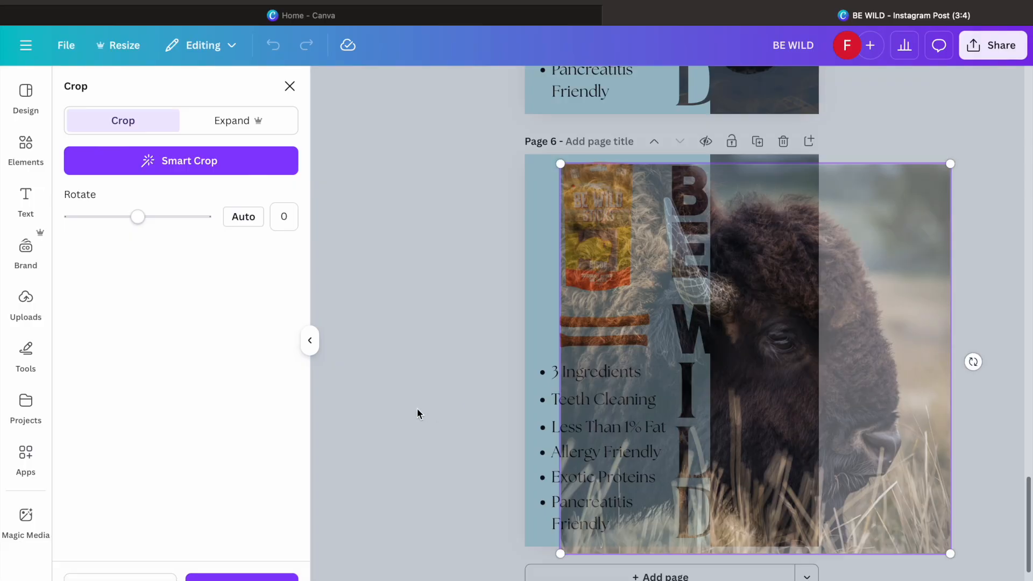
pyautogui.click(418, 413)
# Scale the photo inside the L frame to about page height and align its bison with the large bison photo
pyautogui.doubleClick(684, 473)
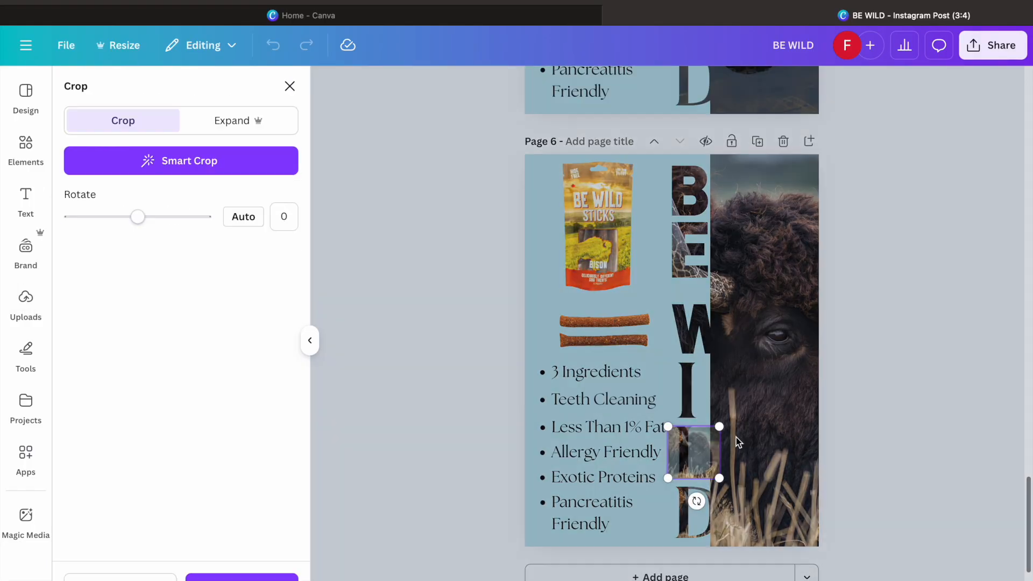
pyautogui.moveTo(720, 426); pyautogui.dragTo(897, 63)
pyautogui.moveTo(666, 483); pyautogui.dragTo(611, 567)
pyautogui.moveTo(760, 317); pyautogui.dragTo(720, 319)
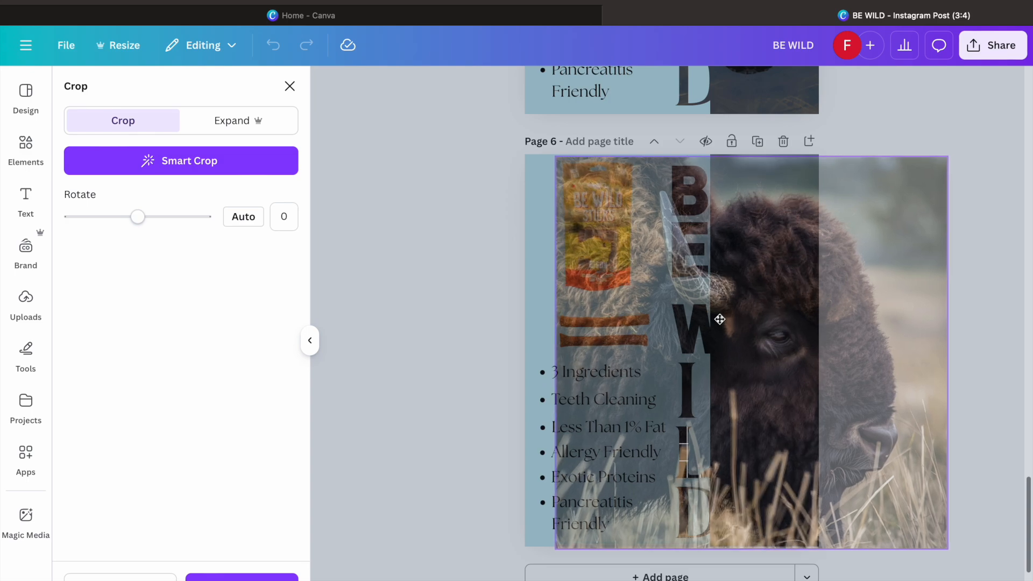
pyautogui.click(402, 421)
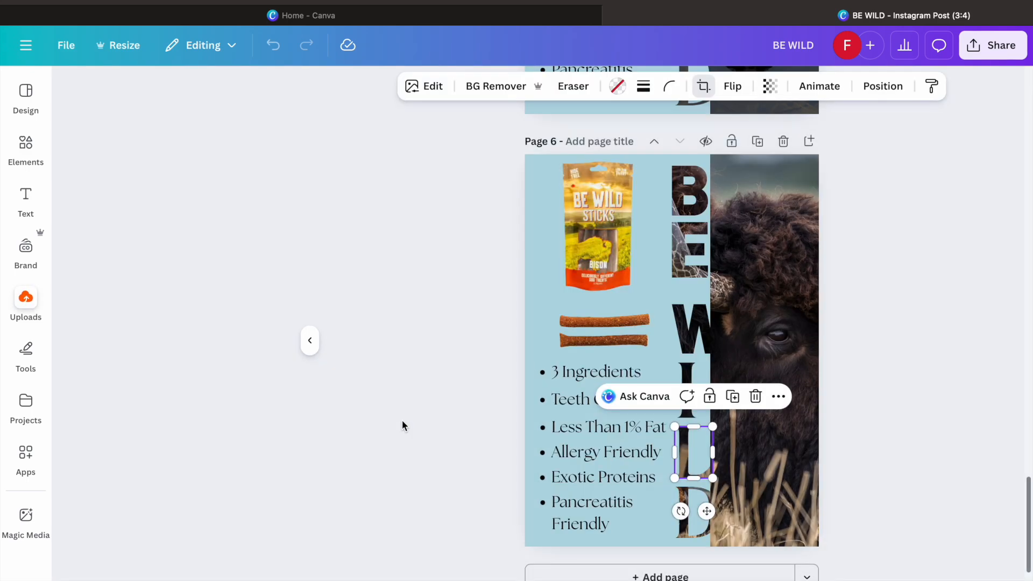
pyautogui.click(402, 421)
# Enlarge the photo inside the D frame to page height and shift it to match the large bison photo
pyautogui.click(686, 508)
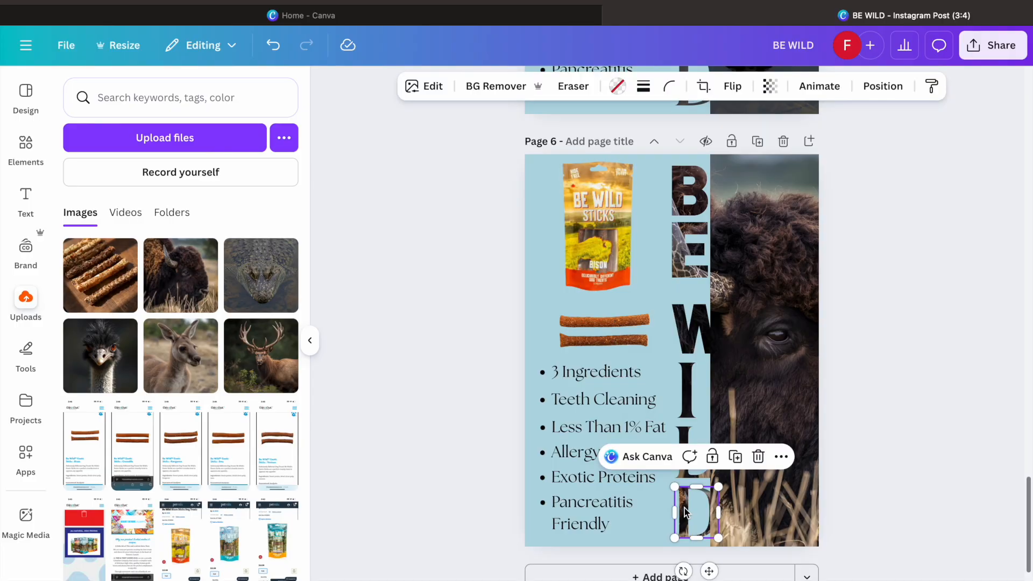
pyautogui.doubleClick(686, 508)
pyautogui.moveTo(833, 146); pyautogui.dragTo(891, 1)
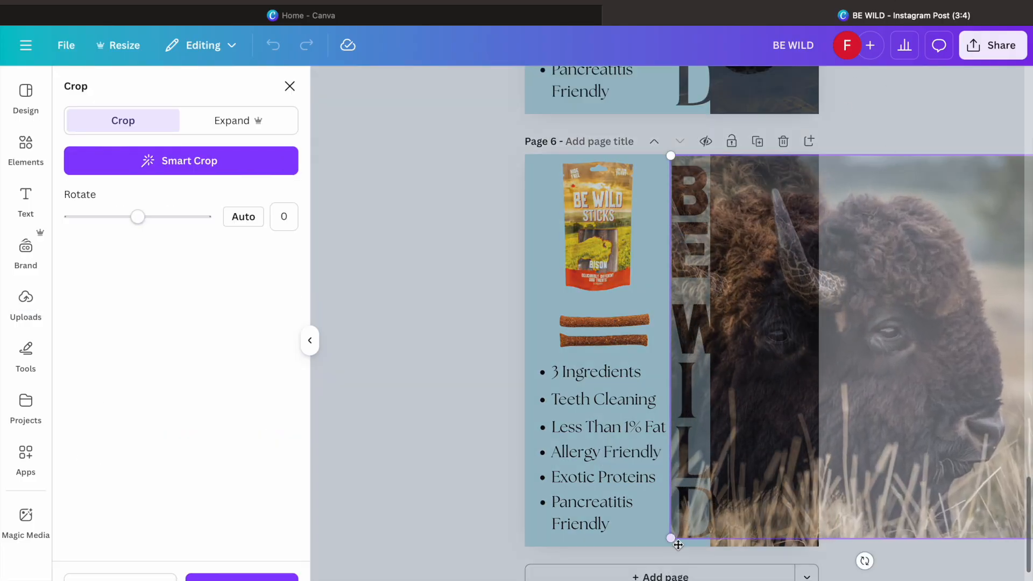
pyautogui.moveTo(674, 541); pyautogui.dragTo(662, 544)
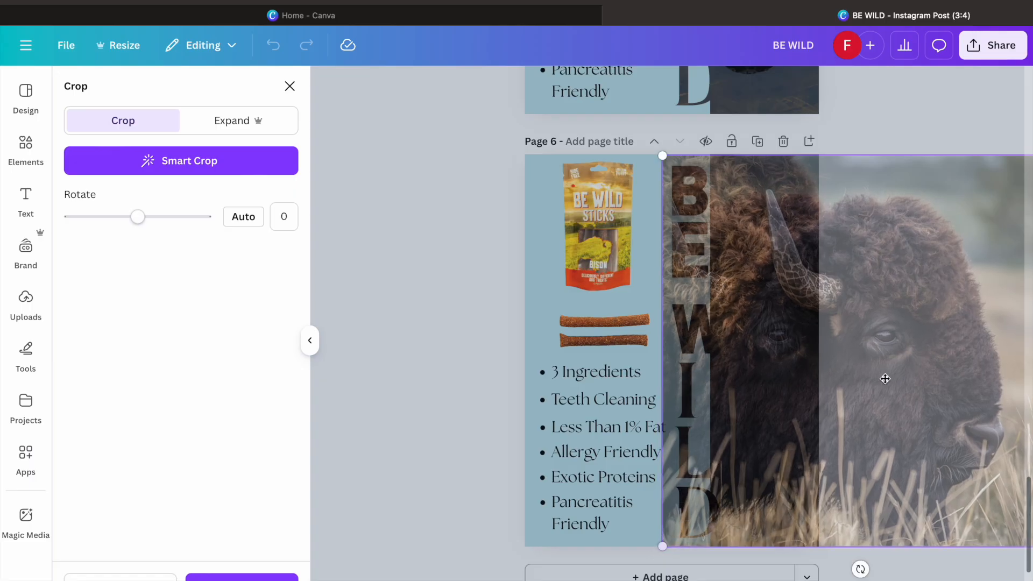
pyautogui.moveTo(880, 339); pyautogui.dragTo(758, 344)
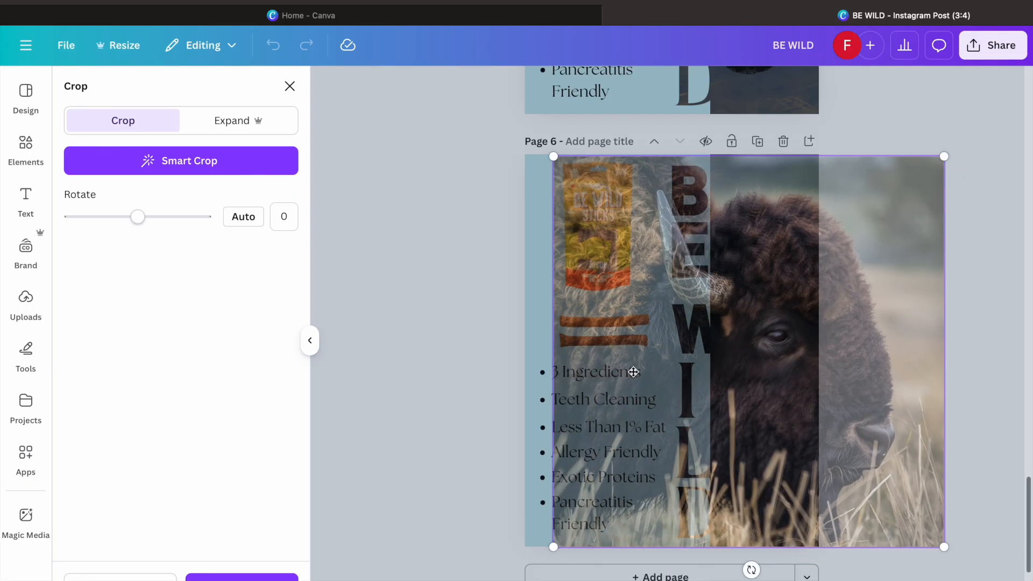
pyautogui.click(405, 460)
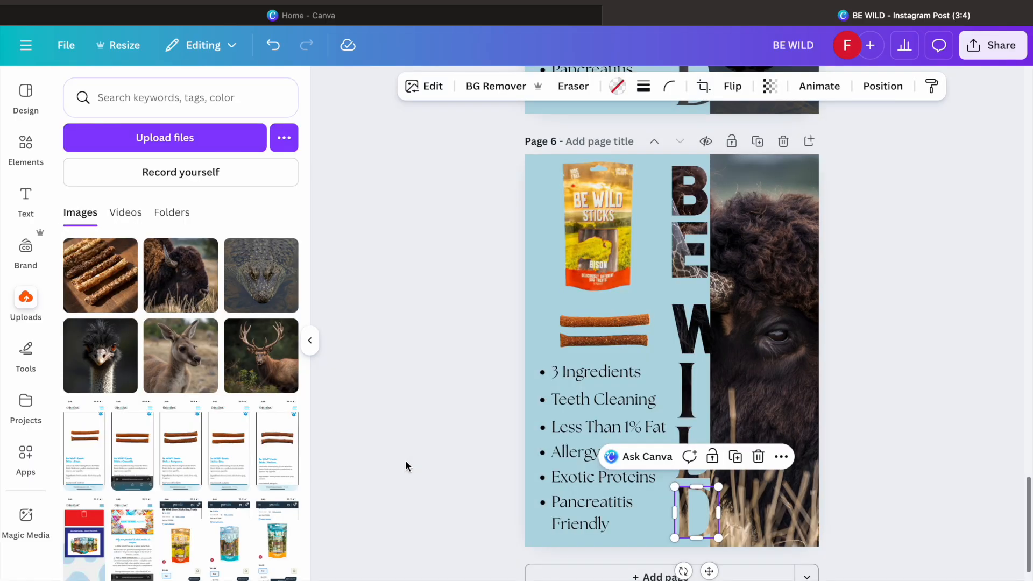
pyautogui.click(405, 460)
# Review the design's pages from the page 1 cover through the bison layout on page 6
pyautogui.scroll(9, 467, 446)
pyautogui.scroll(10, 468, 452)
pyautogui.scroll(10, 468, 452)
pyautogui.scroll(10, 468, 451)
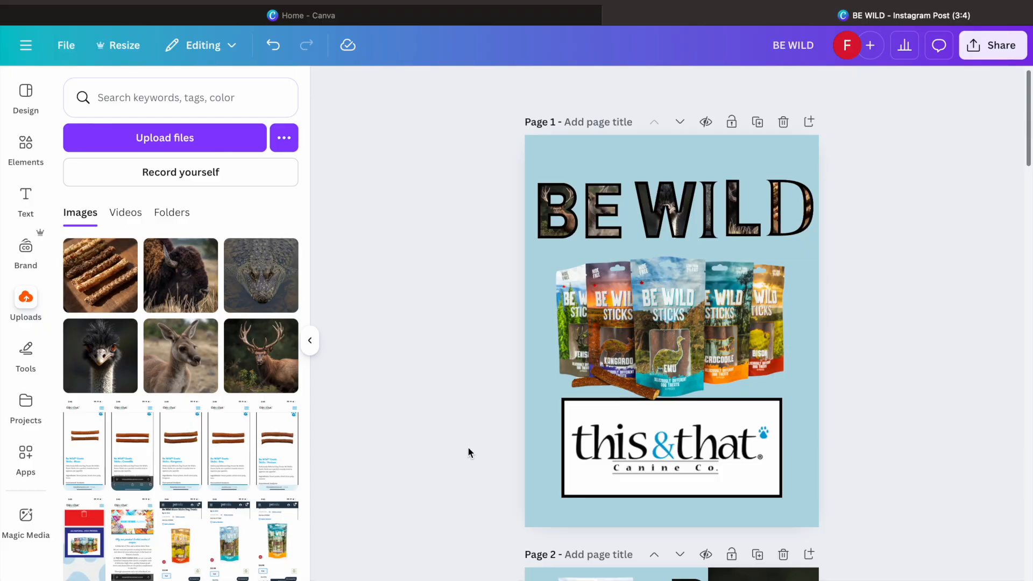
pyautogui.scroll(-20, 468, 451)
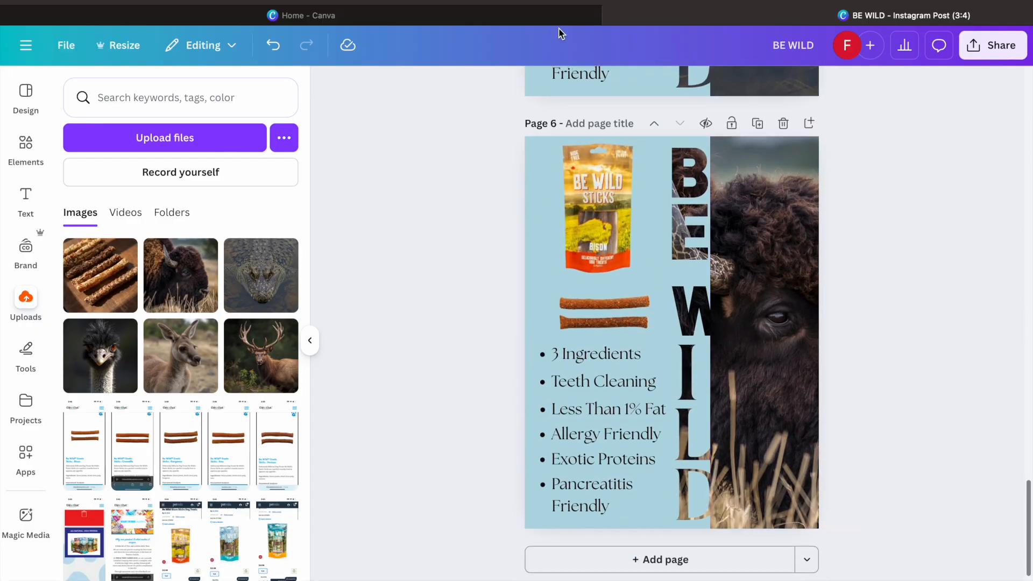